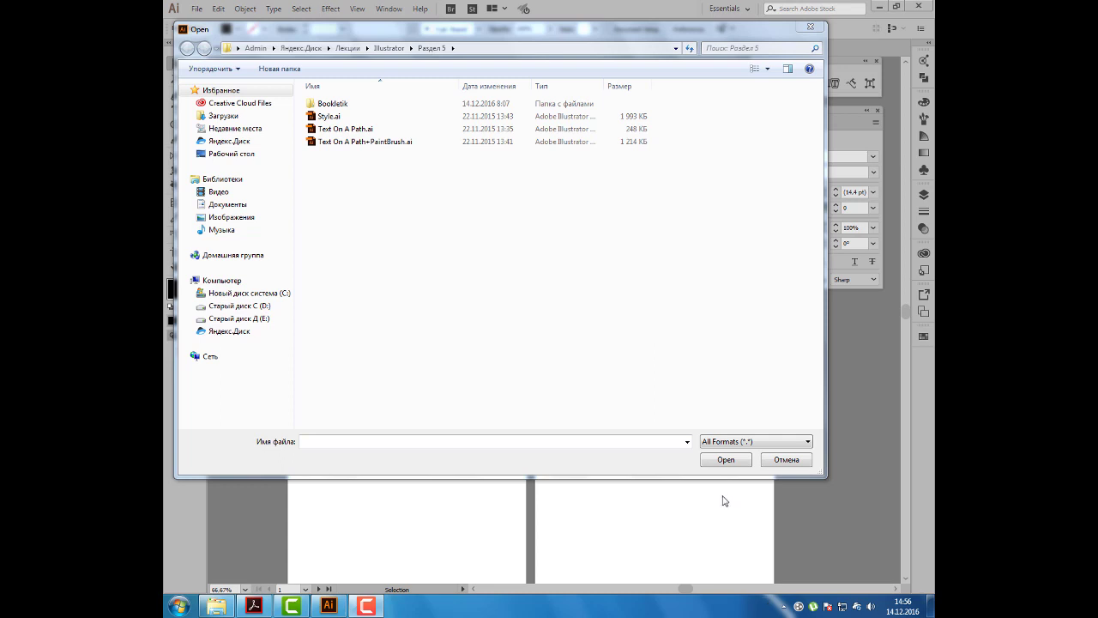
Step: Open the file Text On A Path+PaintBrush.ai from the Open dialog
{"action": "left_click", "coordinate": [376, 147]}
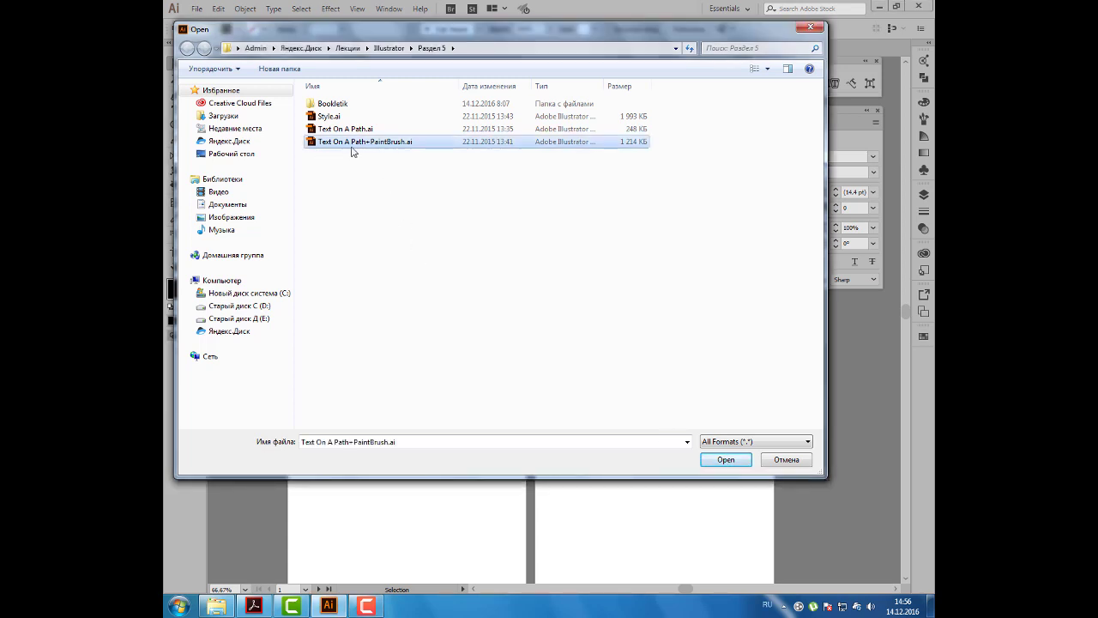
{"action": "mouse_move", "coordinate": [392, 147]}
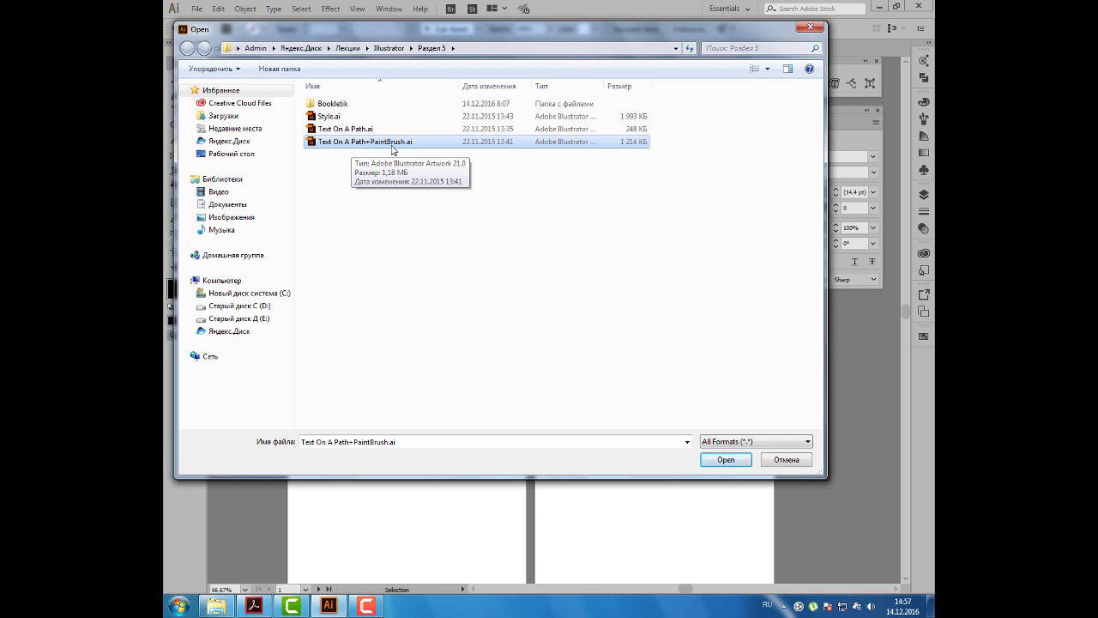
{"action": "left_click", "coordinate": [725, 460]}
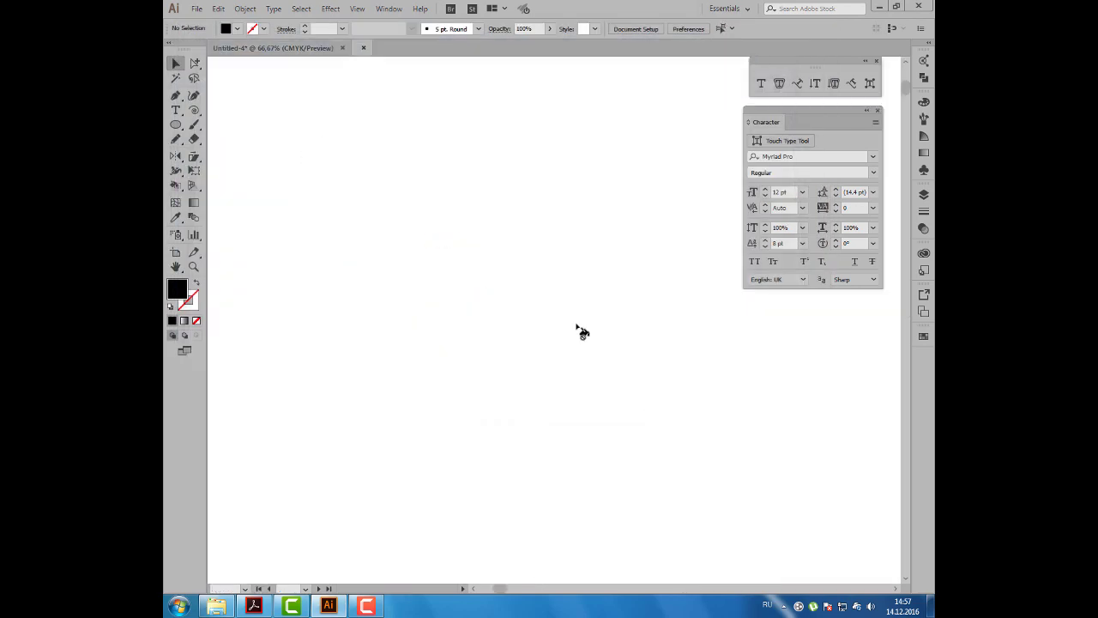
{"action": "scroll", "coordinate": [463, 258], "scroll_direction": "up", "scroll_amount": 1}
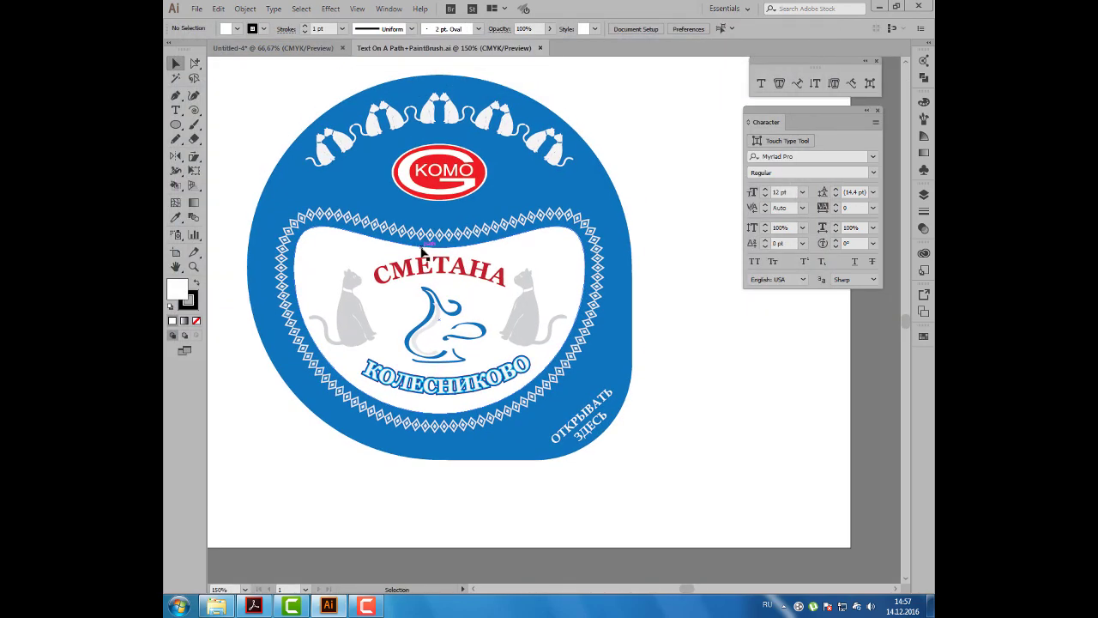
{"action": "scroll", "coordinate": [420, 249], "scroll_direction": "down", "scroll_amount": 1, "text": "alt"}
{"action": "scroll", "coordinate": [420, 250], "scroll_direction": "down", "scroll_amount": 1, "text": "alt"}
{"action": "scroll", "coordinate": [420, 250], "scroll_direction": "up", "scroll_amount": 1, "text": "alt"}
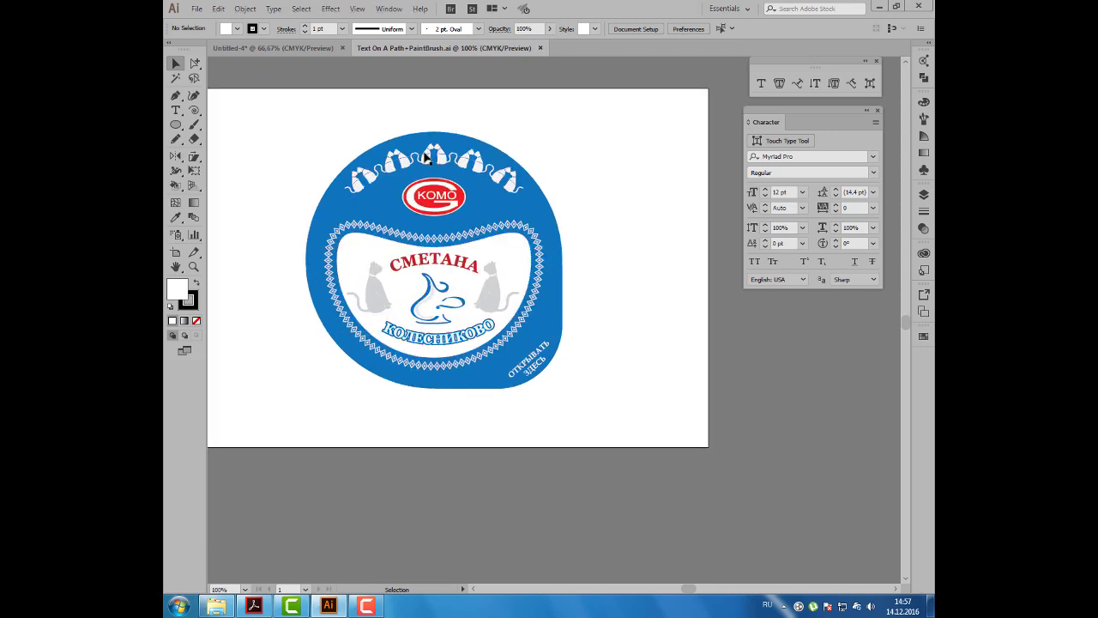
{"action": "left_click_drag", "start_coordinate": [540, 178], "coordinate": [412, 142]}
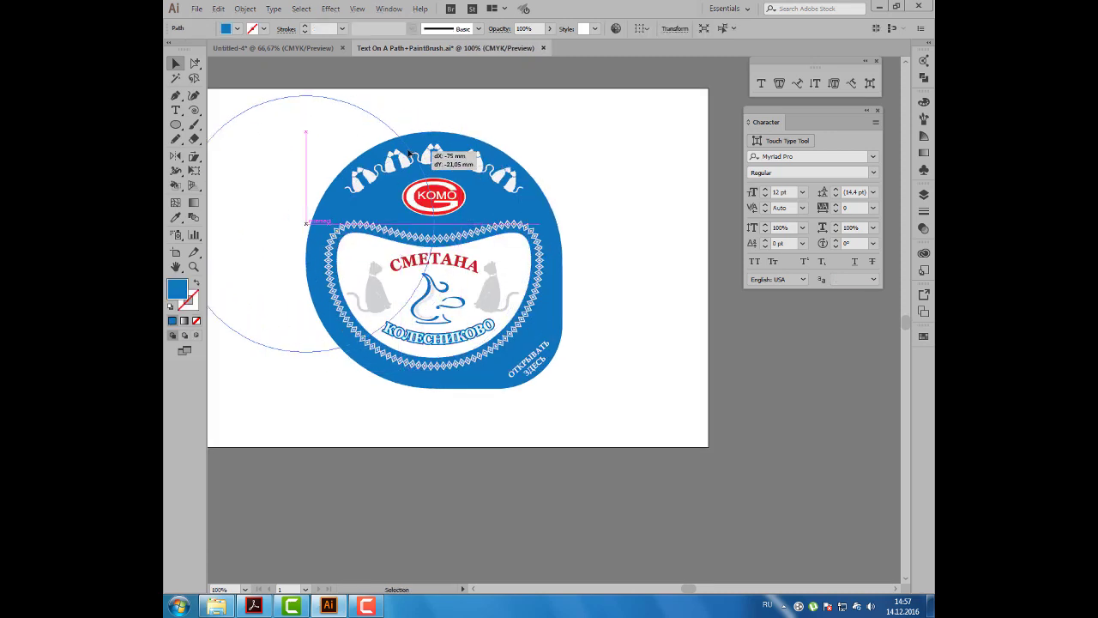
{"action": "left_click_drag", "start_coordinate": [563, 258], "coordinate": [658, 261]}
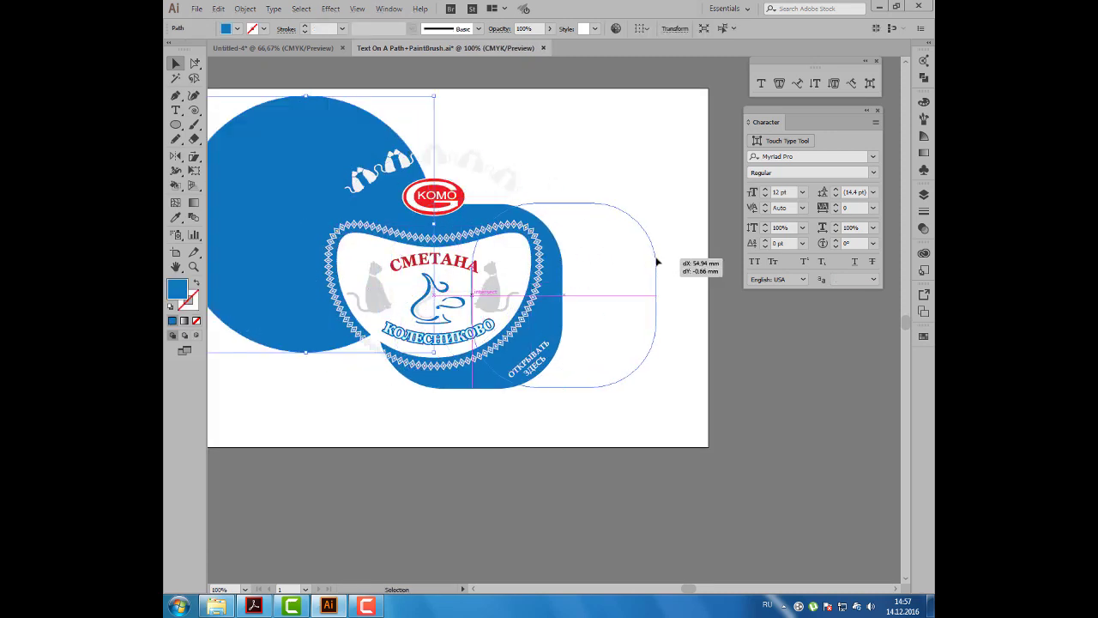
{"action": "key", "text": "ctrl+z"}
{"action": "key", "text": "ctrl+z"}
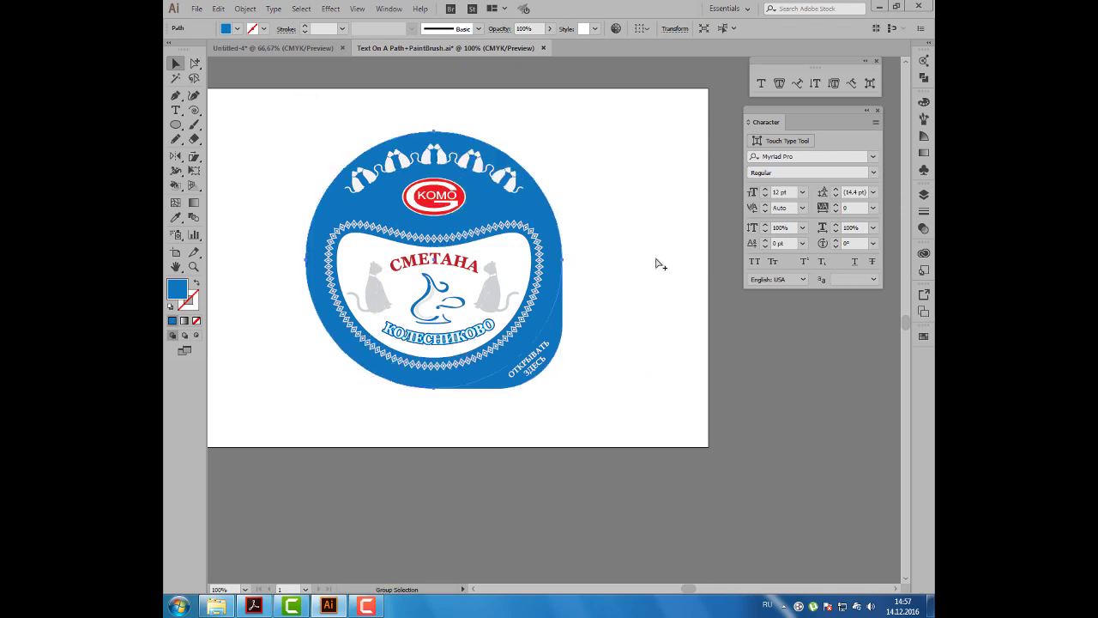
{"action": "left_click", "coordinate": [482, 166]}
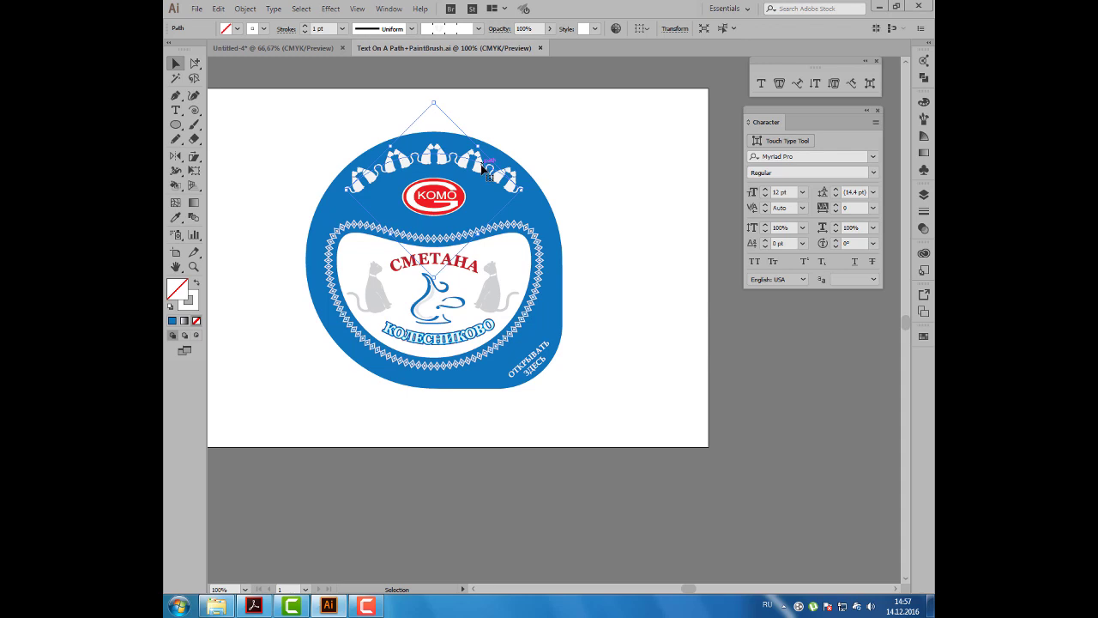
{"action": "key", "text": "ctrl+y"}
{"action": "left_click_drag", "start_coordinate": [483, 168], "coordinate": [528, 136]}
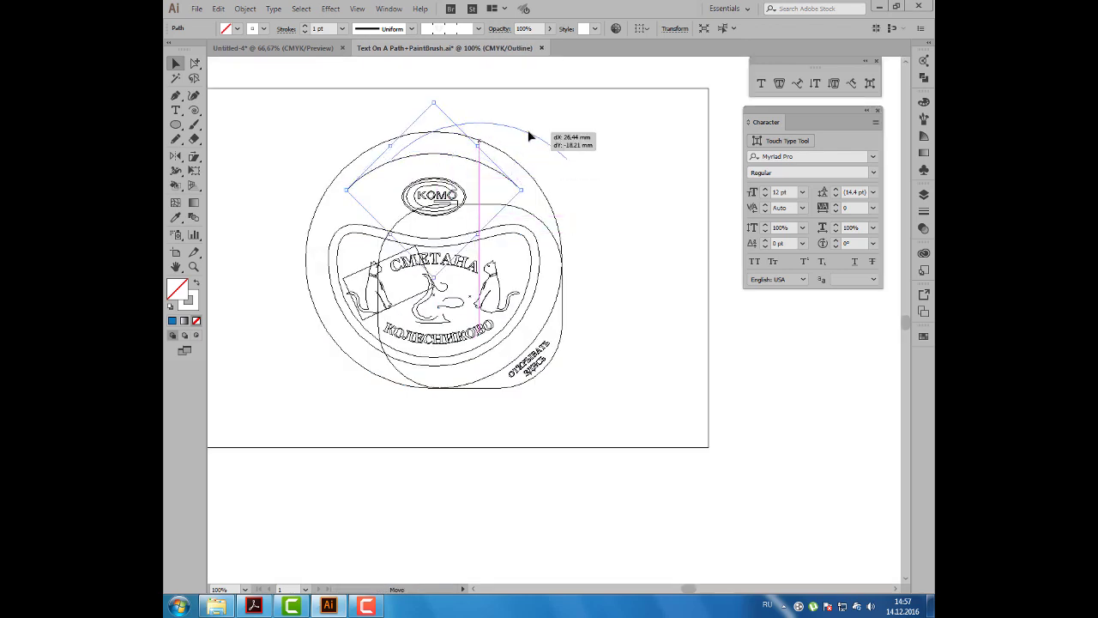
{"action": "left_click", "coordinate": [195, 111]}
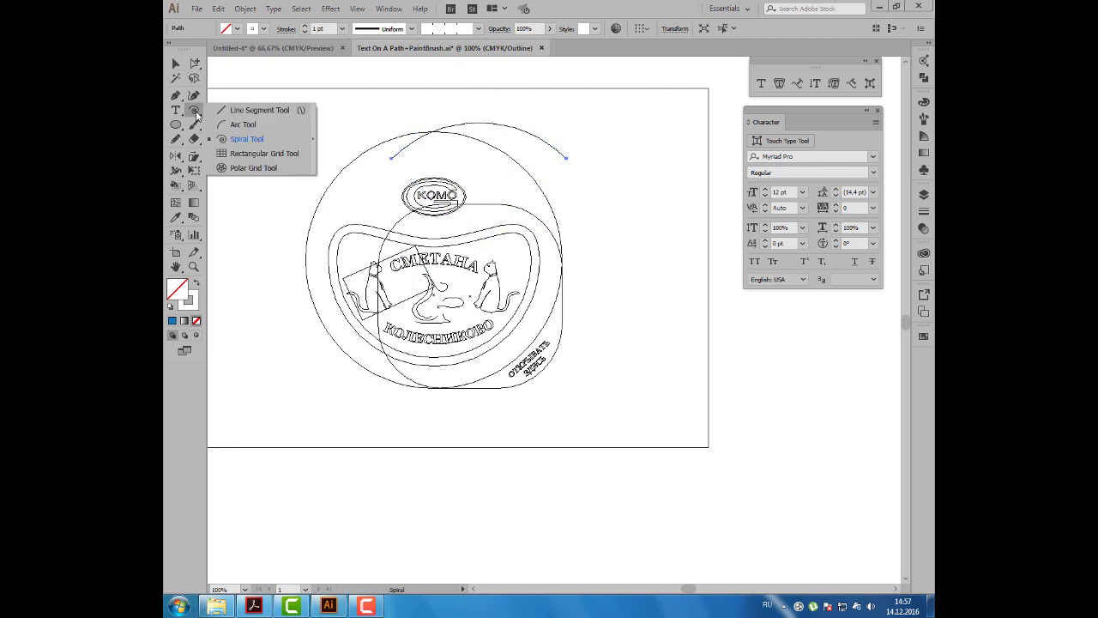
{"action": "left_click", "coordinate": [252, 125]}
{"action": "left_click", "coordinate": [176, 64]}
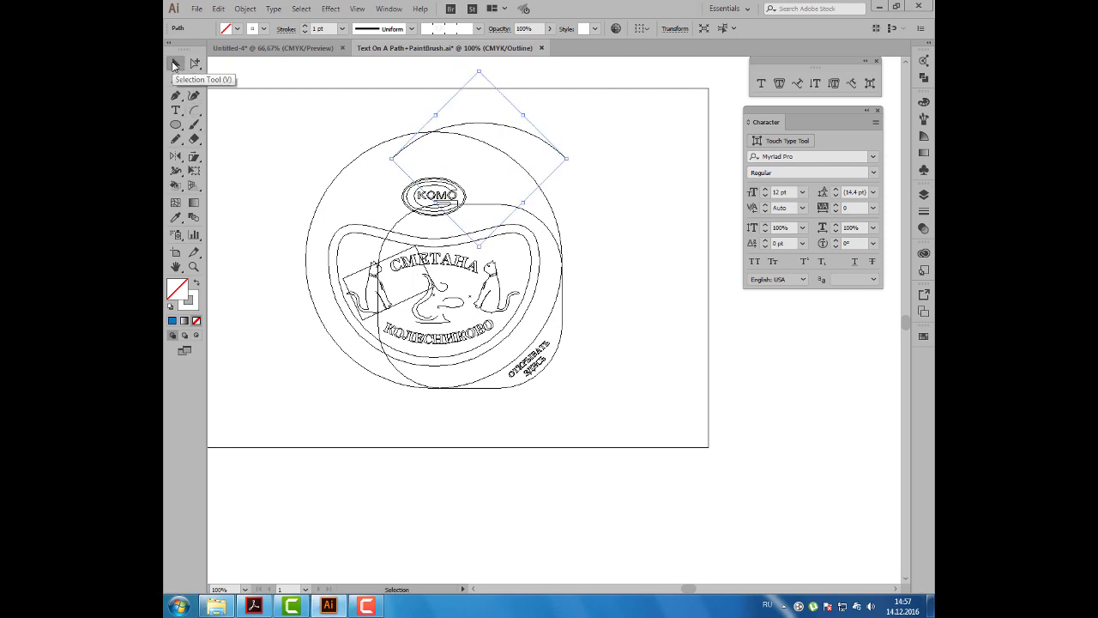
{"action": "key", "text": "ctrl+z"}
{"action": "key", "text": "ctrl+y"}
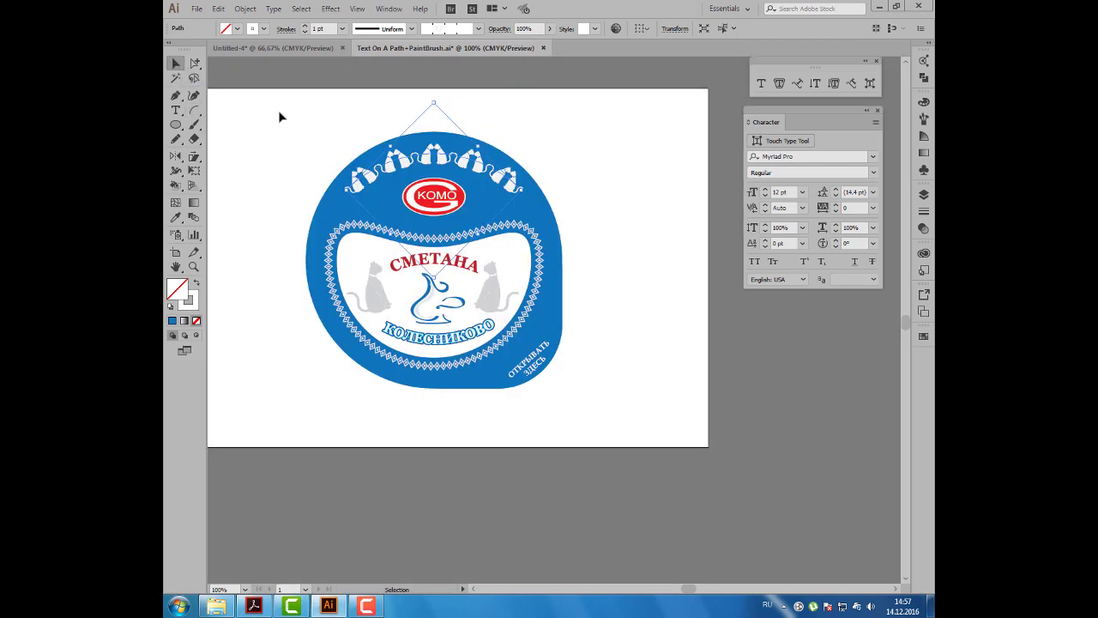
{"action": "left_click", "coordinate": [281, 109]}
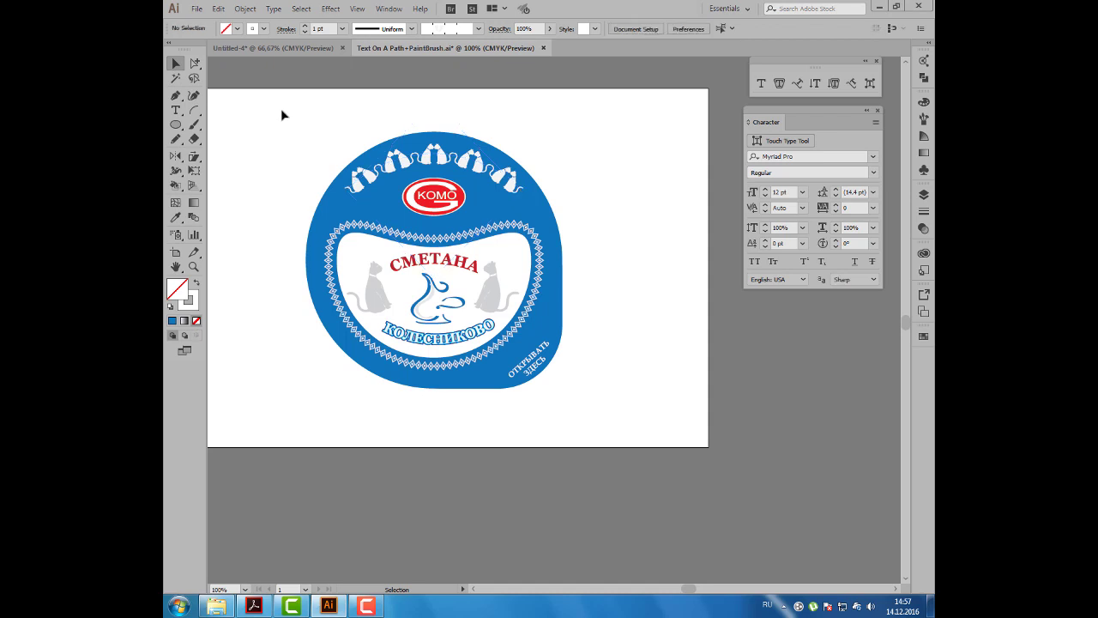
{"action": "left_click", "coordinate": [367, 177]}
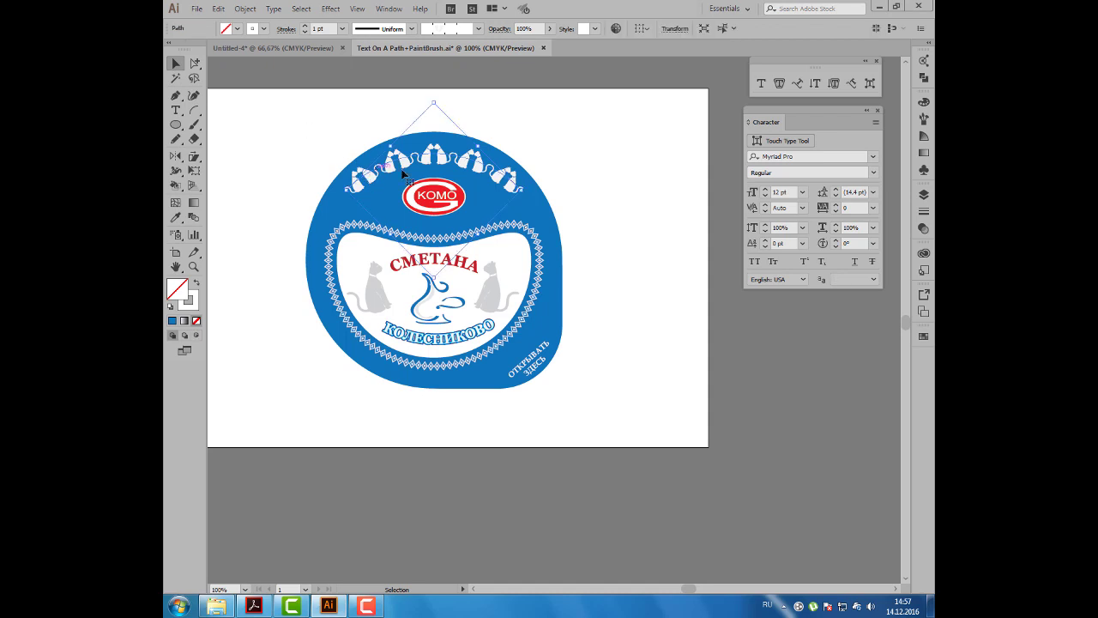
{"action": "left_click", "coordinate": [496, 298]}
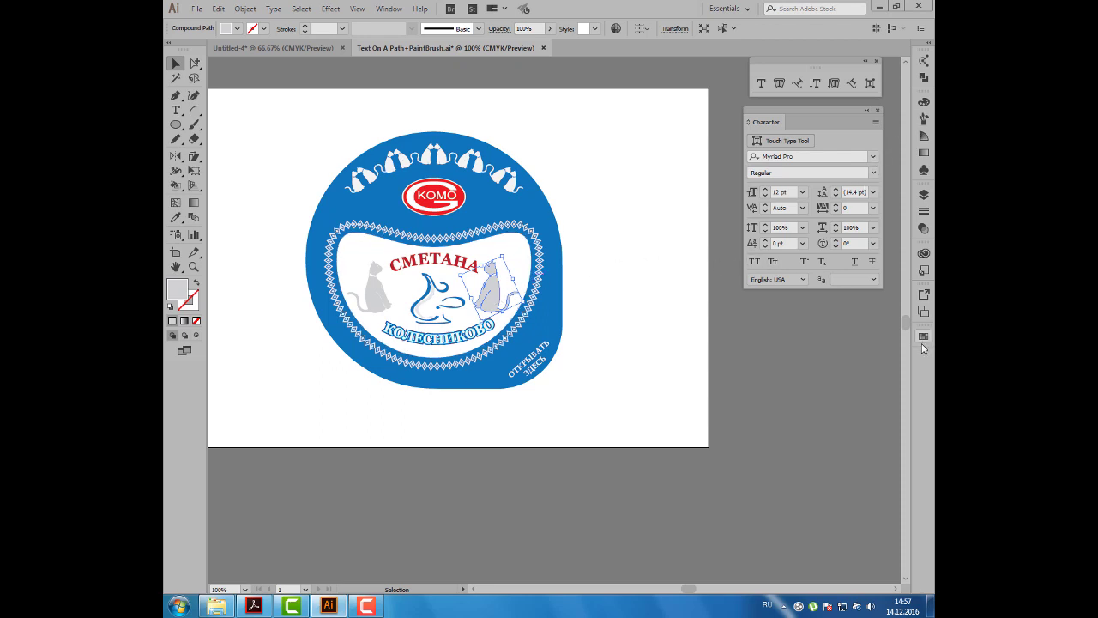
Step: Float the Brushes panel beside the artwork and inspect the brushes on the arc, diamond border and cat
{"action": "left_click", "coordinate": [922, 120]}
{"action": "left_click_drag", "start_coordinate": [788, 97], "coordinate": [584, 85]}
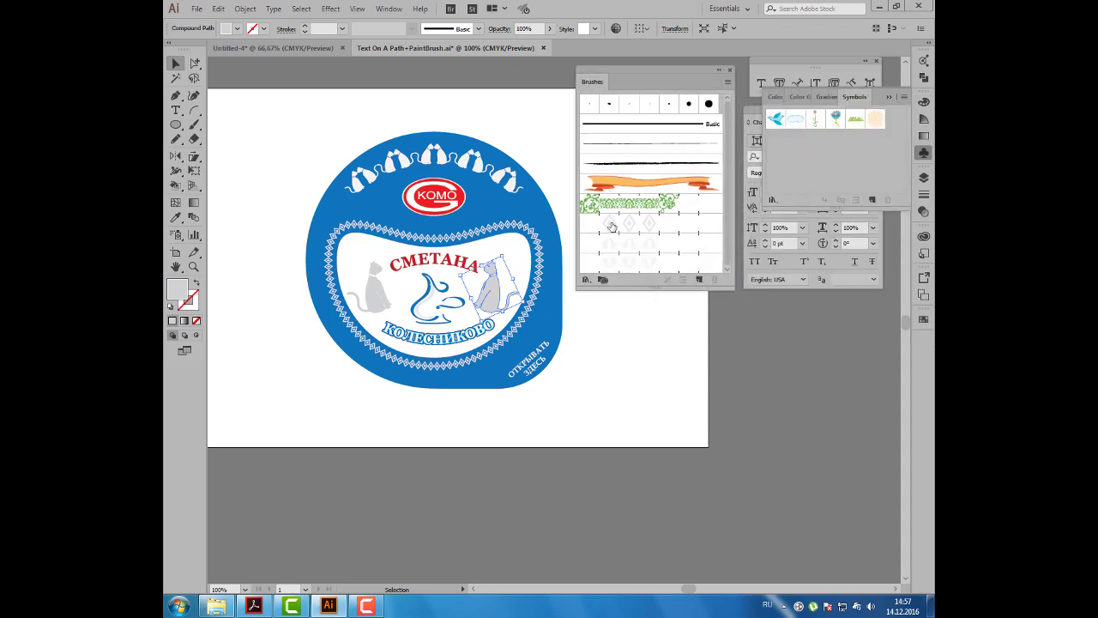
{"action": "left_click", "coordinate": [467, 170]}
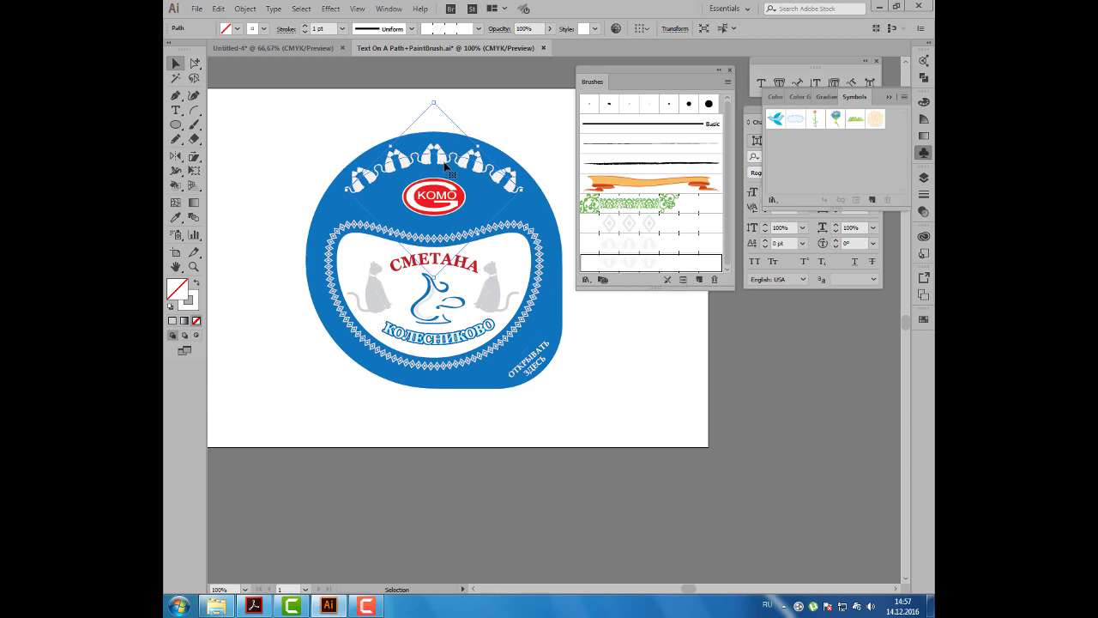
{"action": "left_click", "coordinate": [523, 229]}
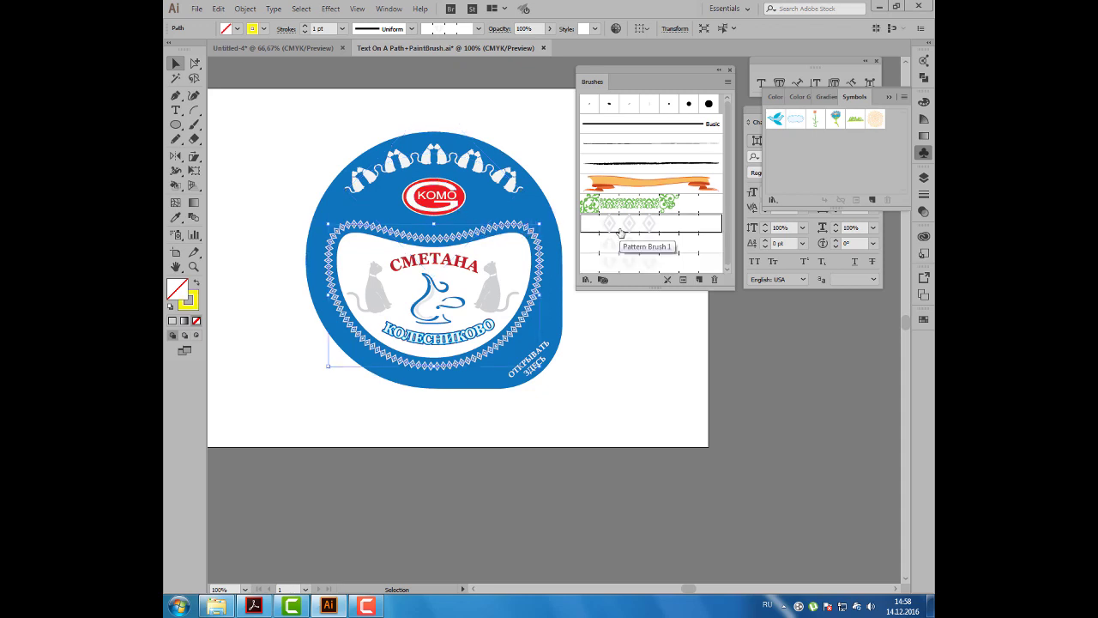
{"action": "left_click", "coordinate": [462, 283]}
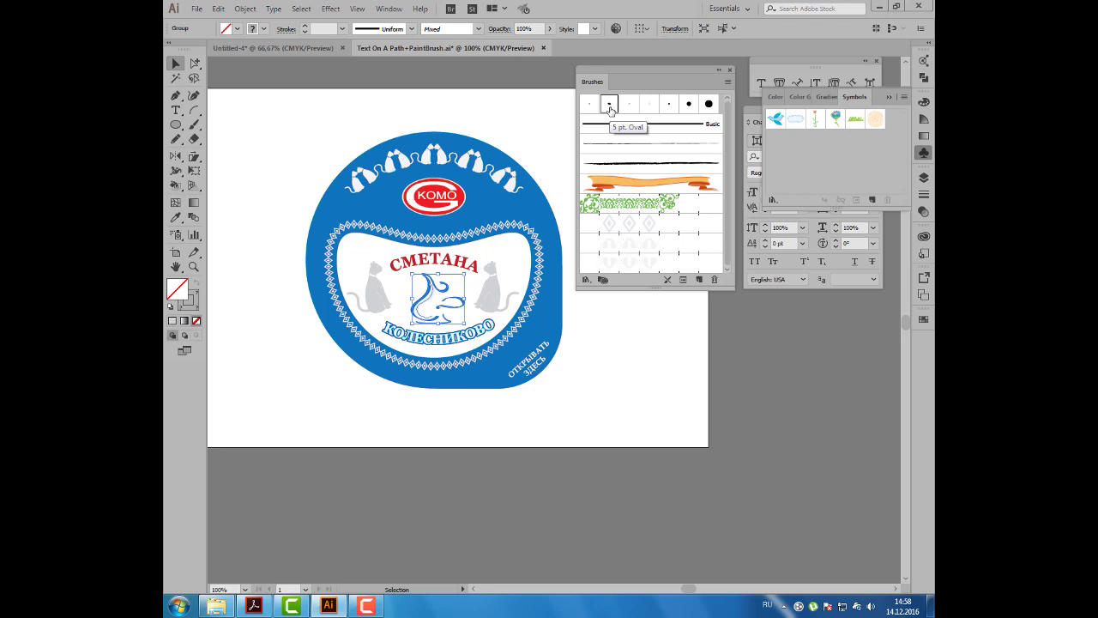
Step: Shift the СМЕТАНА text, КОЛЕСНИКОВО text and KOMO logo, then pan the artwork left
{"action": "left_click", "coordinate": [424, 265]}
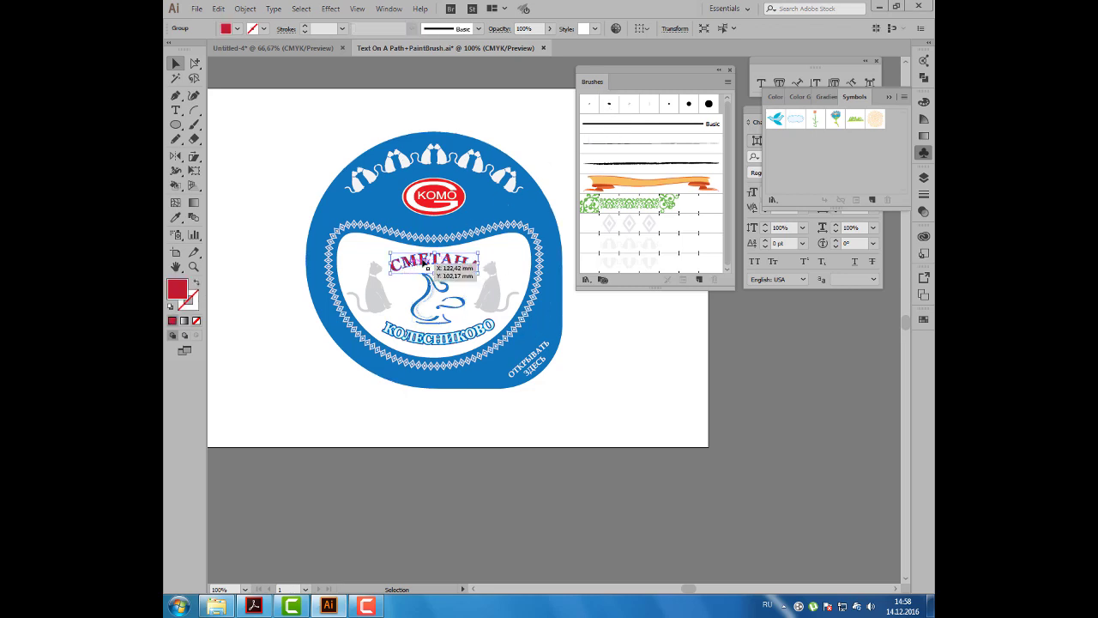
{"action": "left_click_drag", "start_coordinate": [425, 265], "coordinate": [468, 265]}
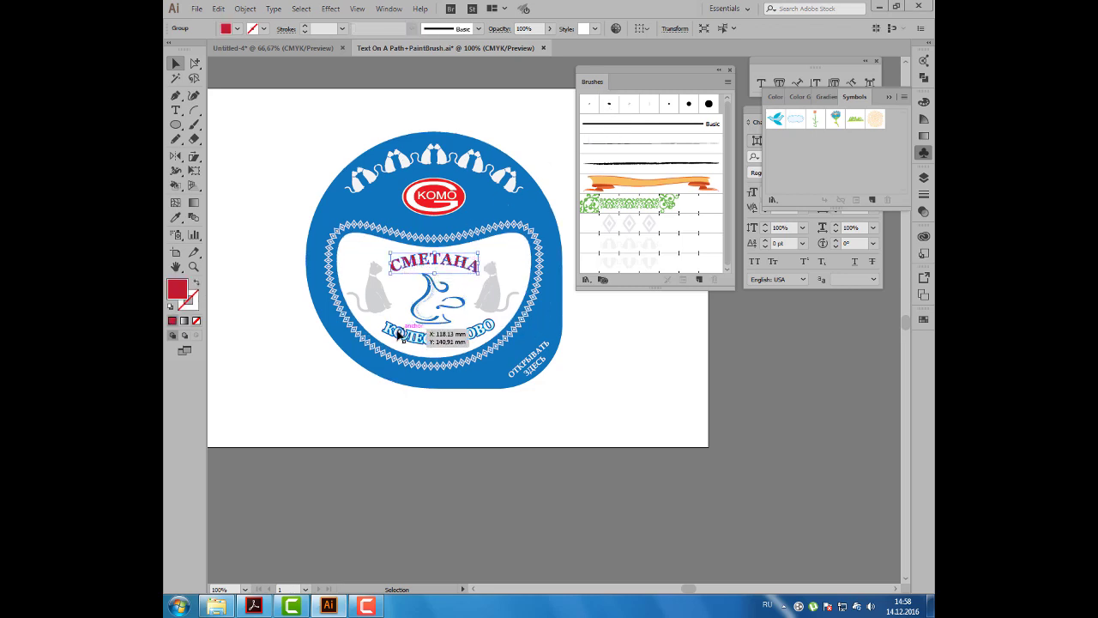
{"action": "left_click_drag", "start_coordinate": [446, 336], "coordinate": [463, 329]}
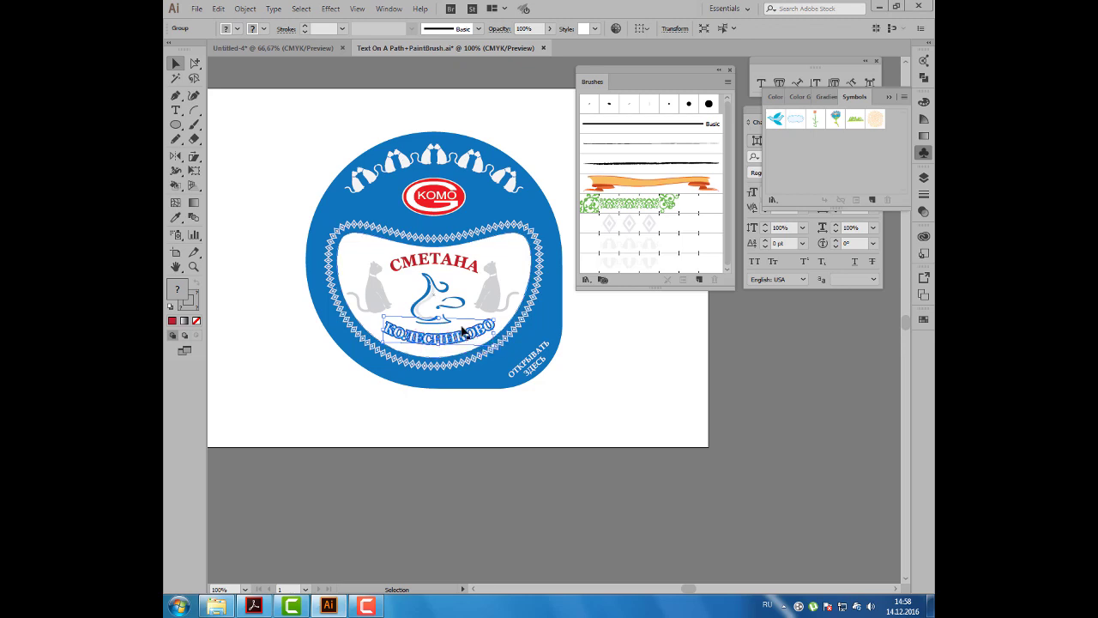
{"action": "left_click", "coordinate": [441, 210]}
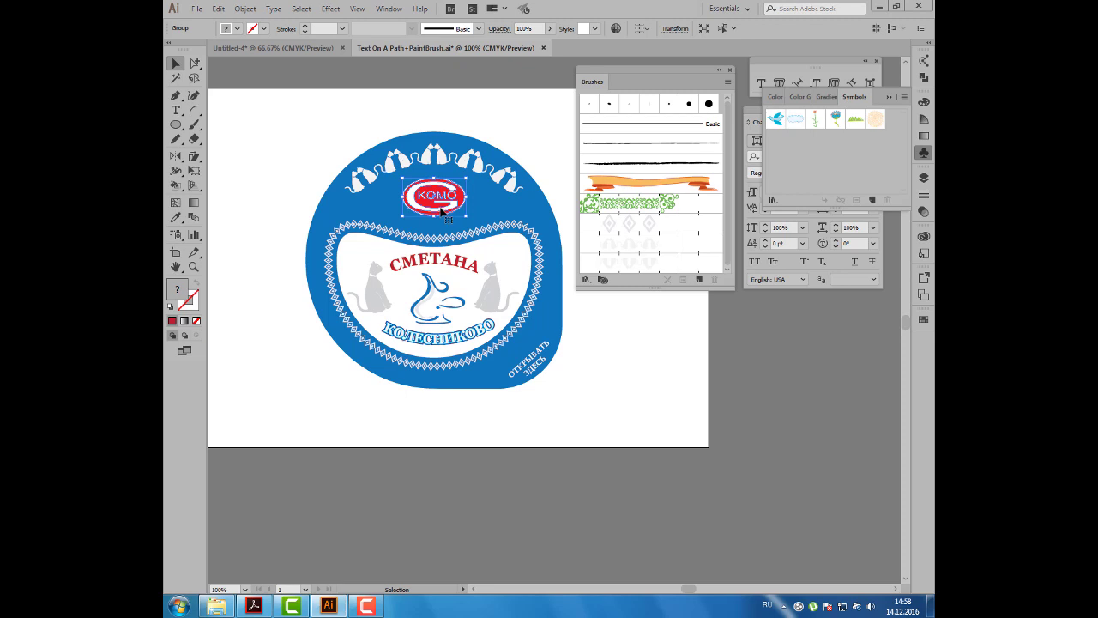
{"action": "left_click_drag", "start_coordinate": [441, 209], "coordinate": [431, 262]}
{"action": "left_click_drag", "start_coordinate": [504, 216], "coordinate": [425, 216]}
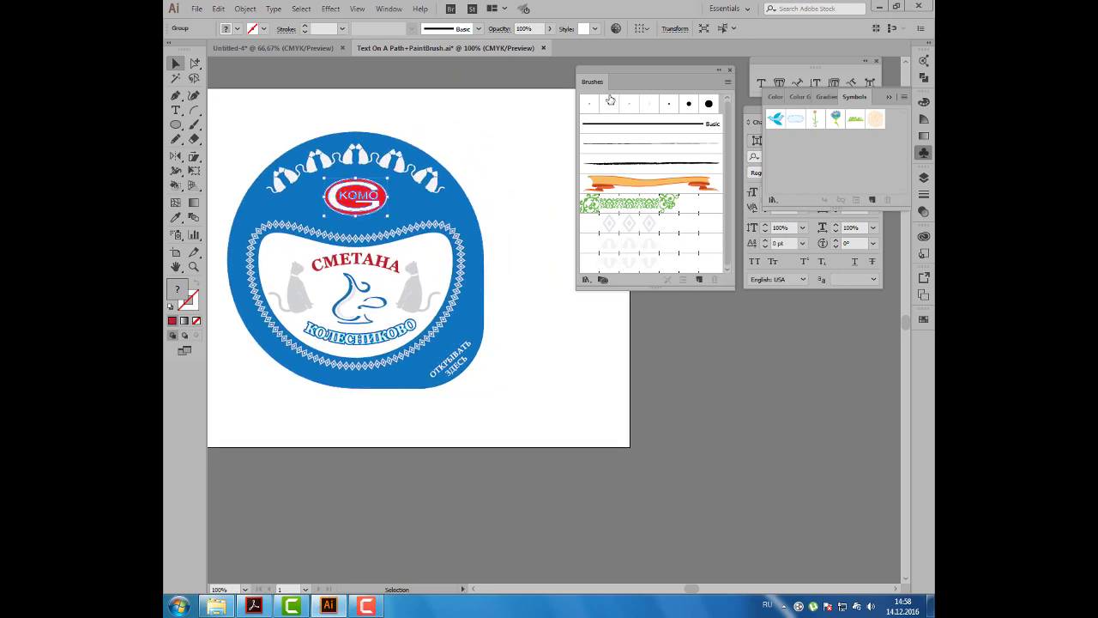
{"action": "left_click_drag", "start_coordinate": [616, 85], "coordinate": [643, 100]}
Step: Dock the Character settings panel beside the floating Brushes panel
{"action": "left_click", "coordinate": [890, 97]}
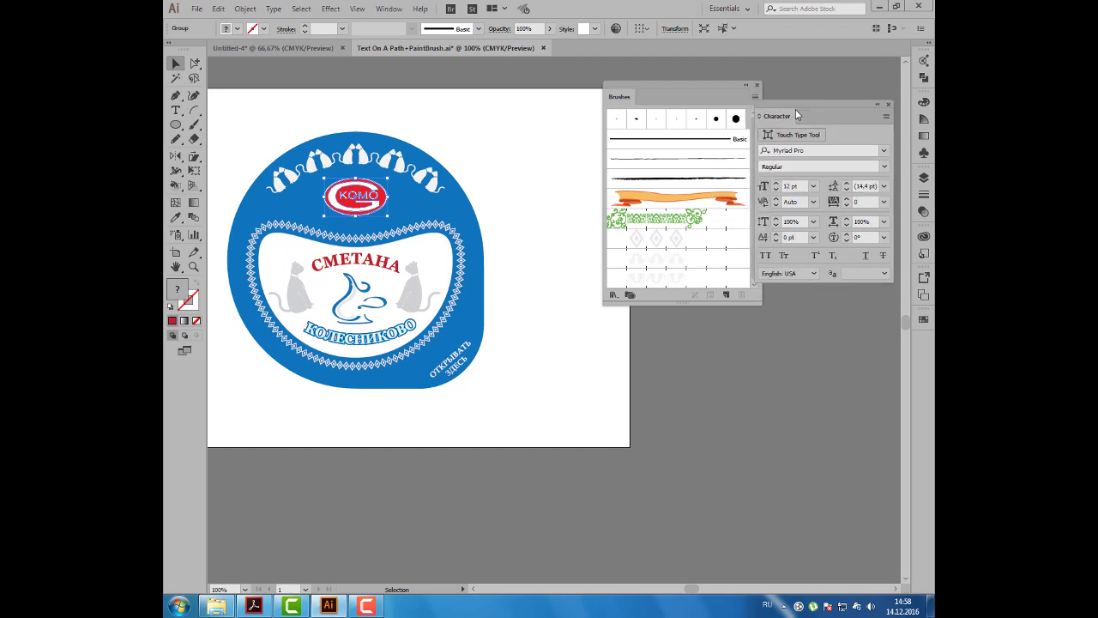
{"action": "left_click_drag", "start_coordinate": [784, 122], "coordinate": [794, 94]}
{"action": "left_click_drag", "start_coordinate": [664, 86], "coordinate": [674, 83]}
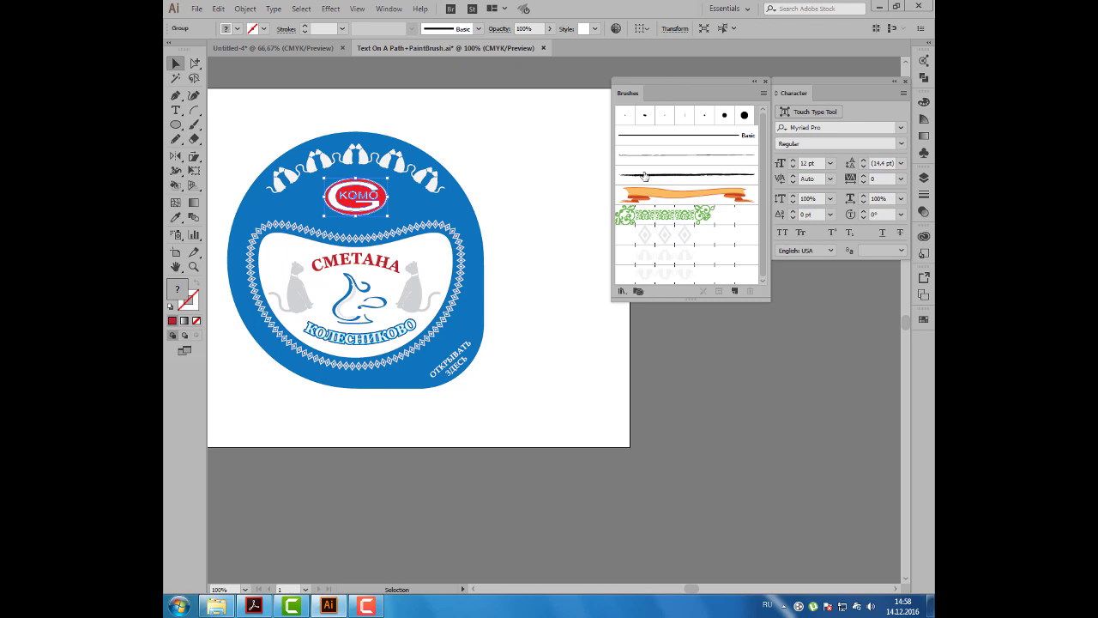
Step: Slide СМЕТАНА along its path so the whole word shows, and nudge the KOMO logo left
{"action": "left_click", "coordinate": [362, 261]}
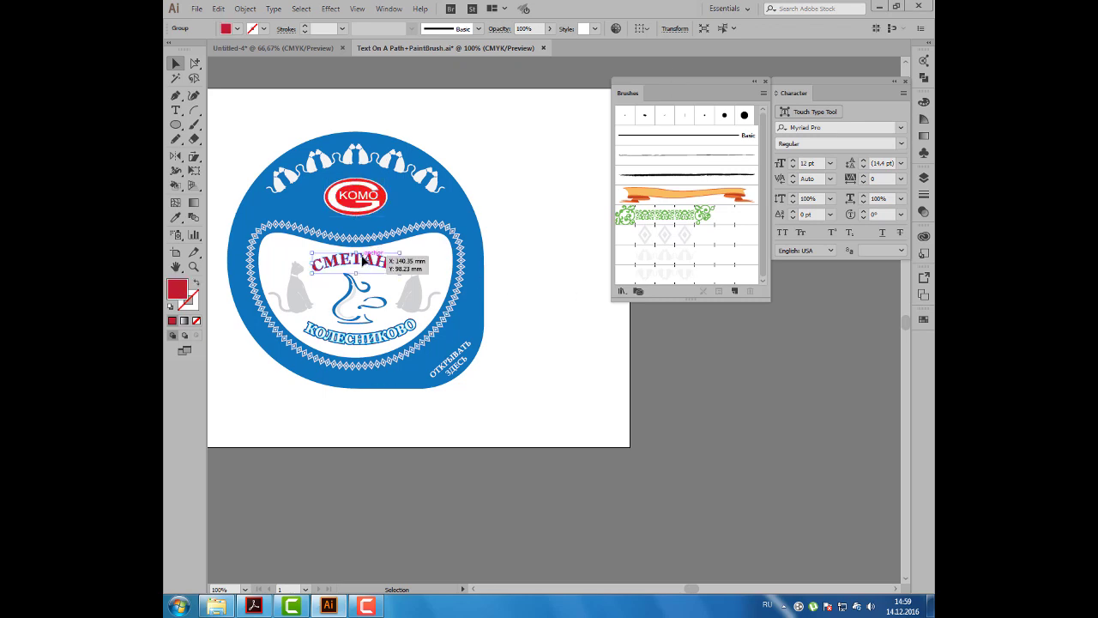
{"action": "left_click_drag", "start_coordinate": [363, 259], "coordinate": [349, 265]}
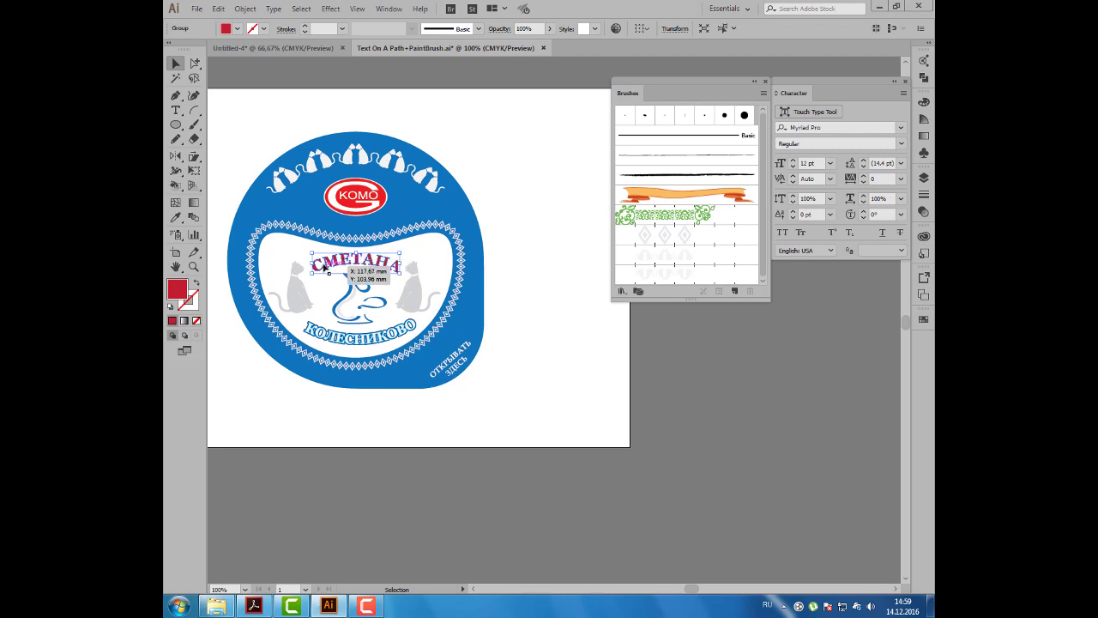
{"action": "left_click_drag", "start_coordinate": [347, 261], "coordinate": [378, 263]}
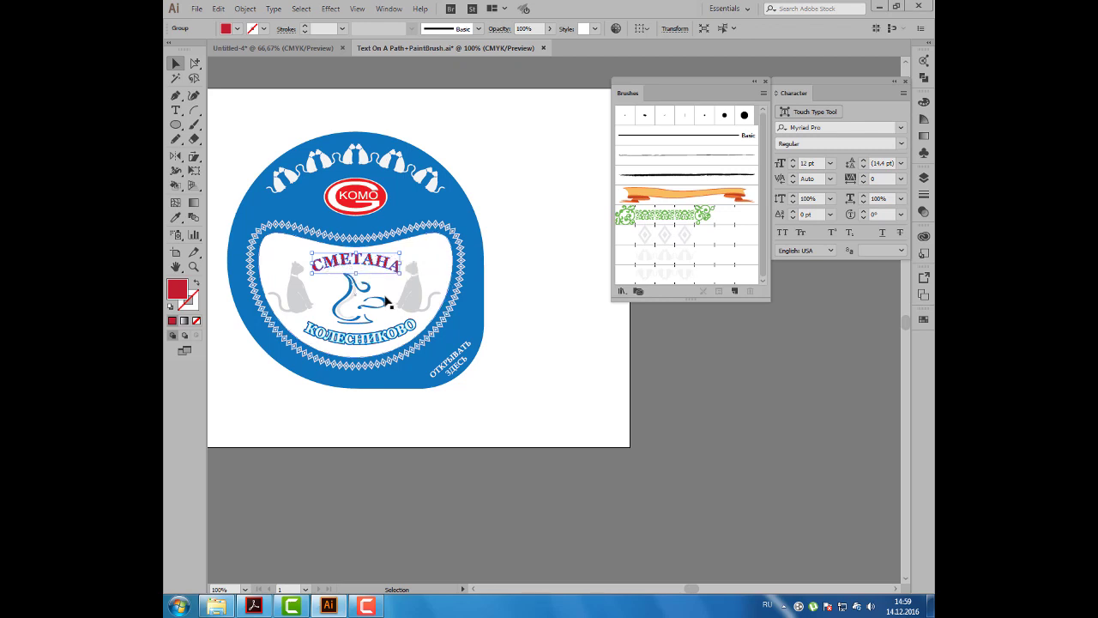
{"action": "left_click", "coordinate": [347, 199]}
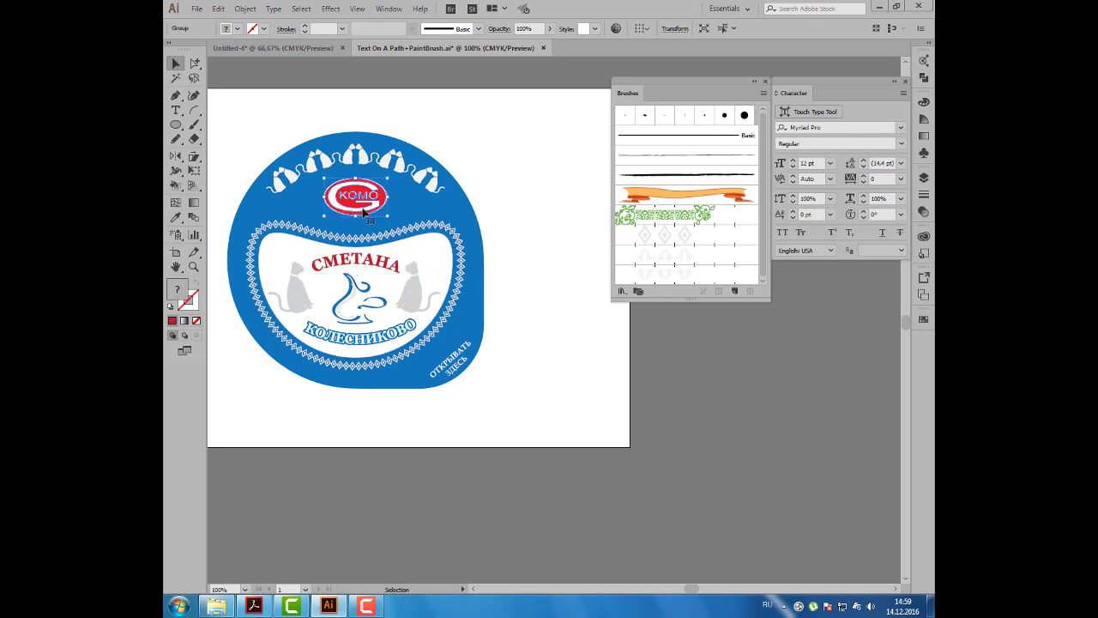
{"action": "left_click_drag", "start_coordinate": [362, 189], "coordinate": [342, 204]}
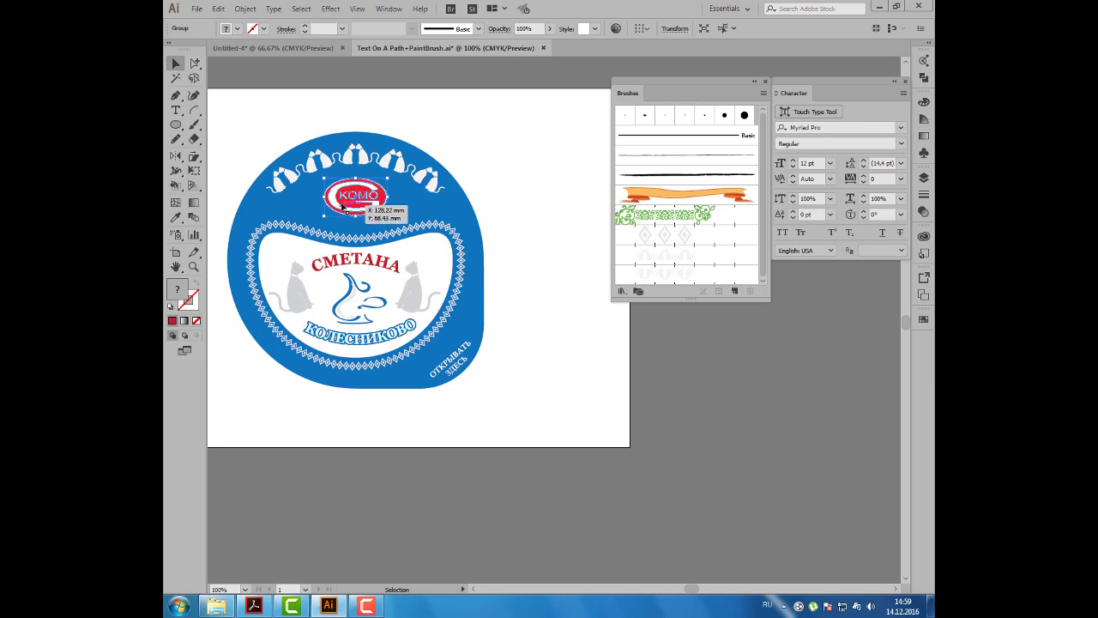
{"action": "scroll", "coordinate": [472, 191], "scroll_direction": "right", "scroll_amount": 2}
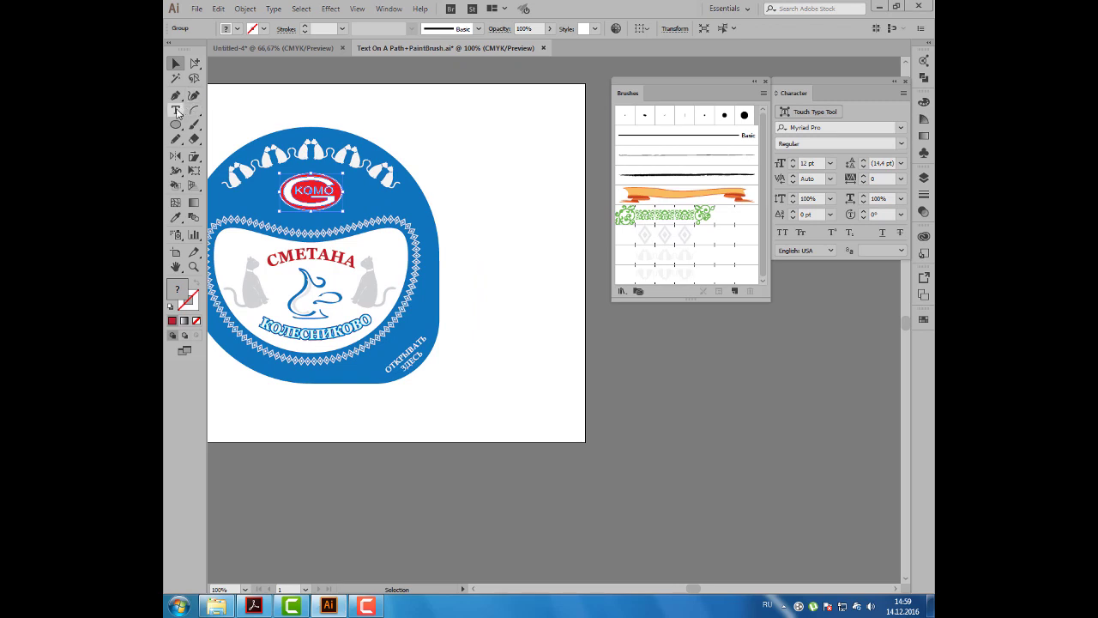
Step: Add point text КРИВАЯ on the blank artboard and scale it up to 32.66 pt
{"action": "left_click", "coordinate": [176, 110]}
{"action": "left_click", "coordinate": [477, 178]}
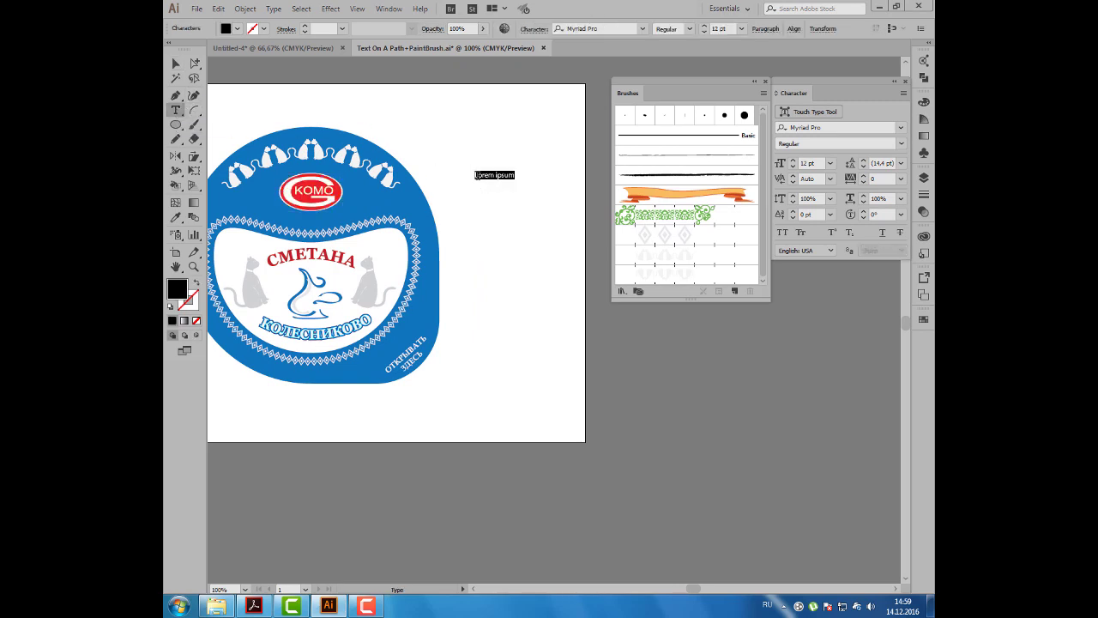
{"action": "key", "text": "BackSpace"}
{"action": "type", "text": "ая"}
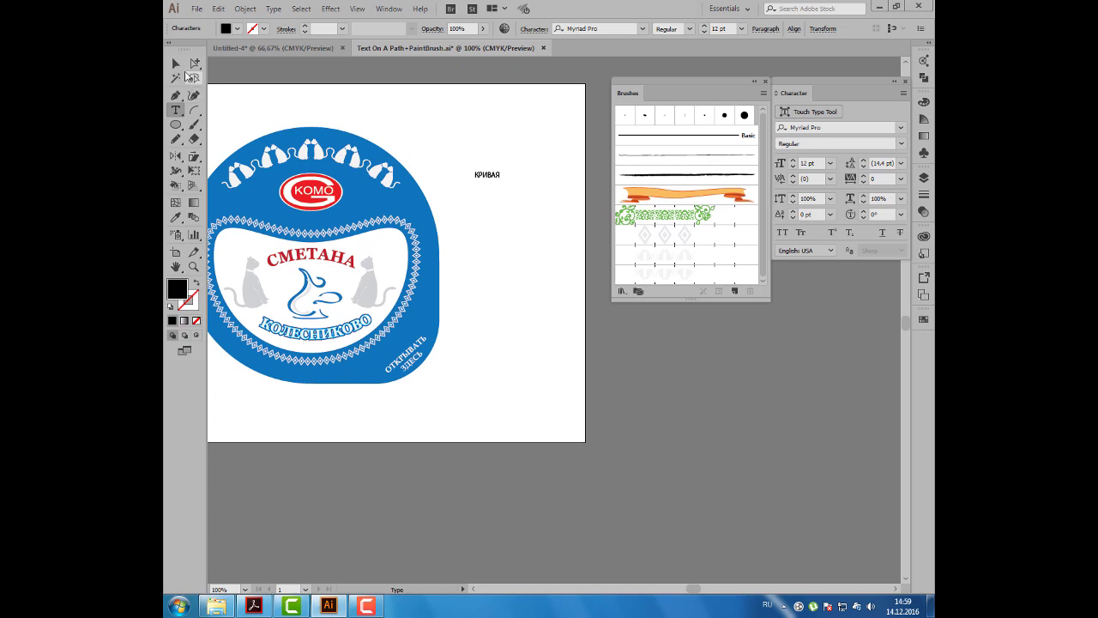
{"action": "left_click", "coordinate": [177, 65]}
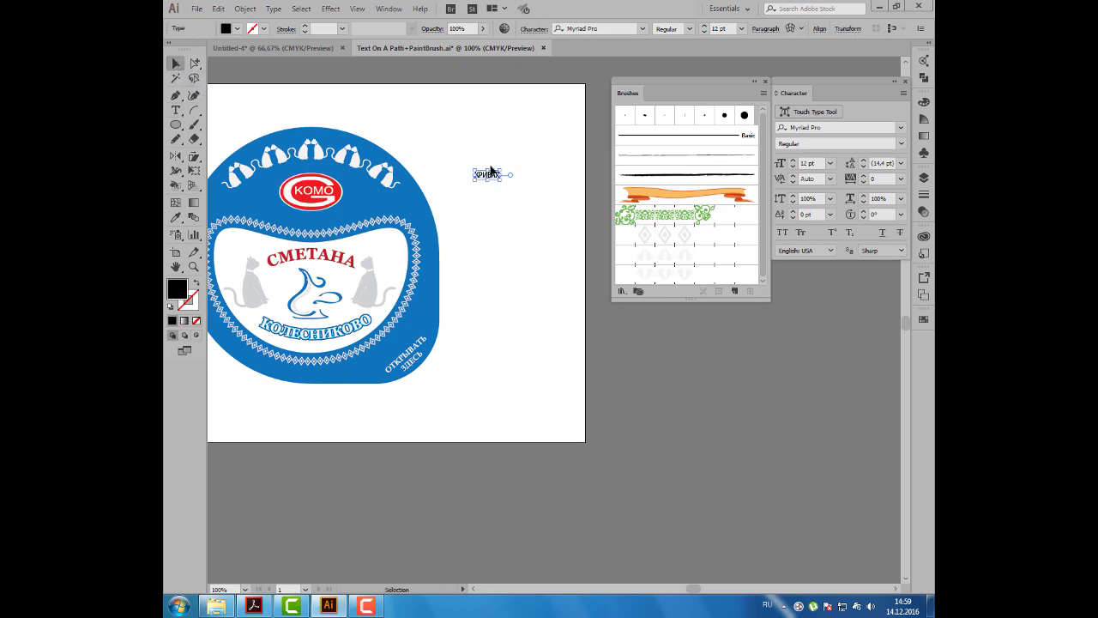
{"action": "mouse_move", "coordinate": [500, 179]}
{"action": "left_mouse_down"}
{"action": "mouse_move", "coordinate": [540, 207]}
{"action": "mouse_move", "coordinate": [490, 176]}
{"action": "left_mouse_up"}
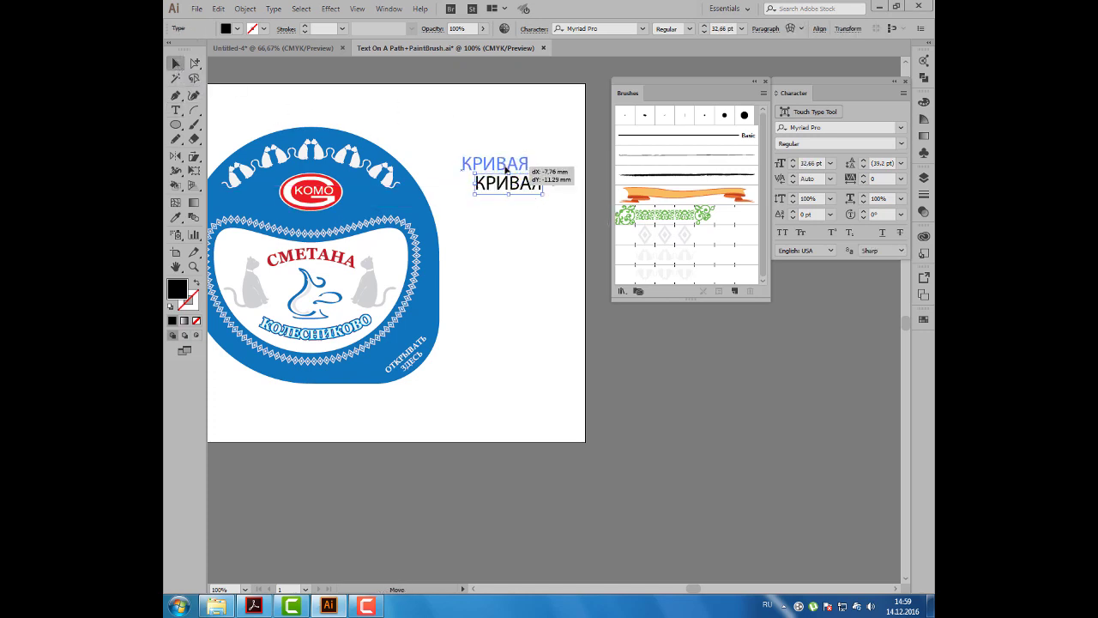
{"action": "double_click", "coordinate": [478, 166]}
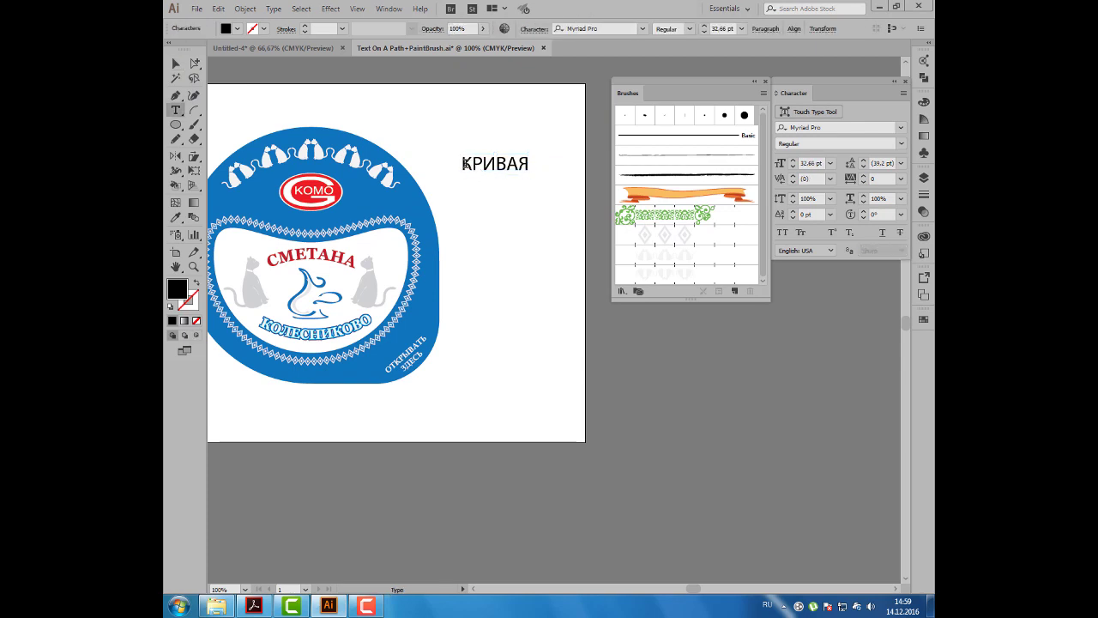
{"action": "left_click_drag", "start_coordinate": [461, 164], "coordinate": [527, 163]}
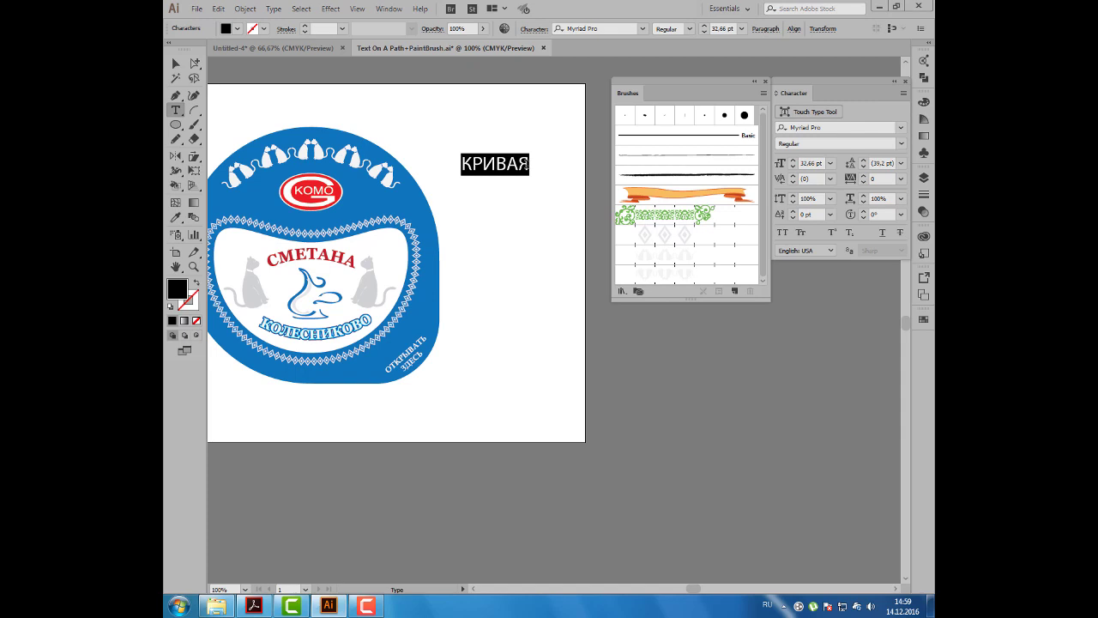
{"action": "left_click", "coordinate": [175, 65]}
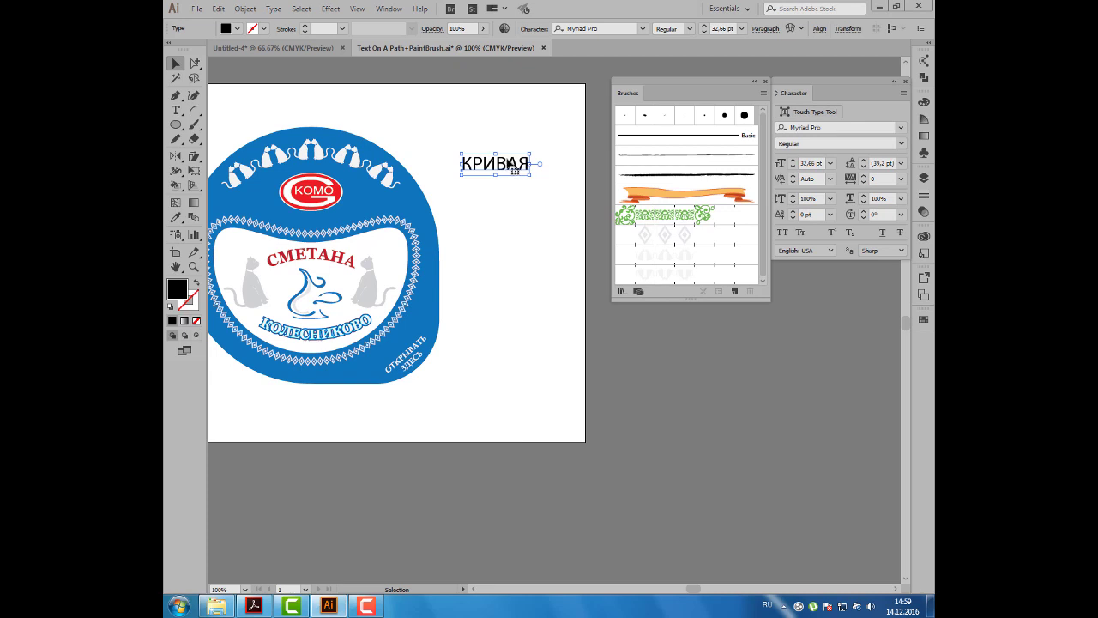
Step: Convert КРИВАЯ to outlines with Create Outlines and select an anchor on the К with Direct Selection
{"action": "left_click", "coordinate": [274, 9]}
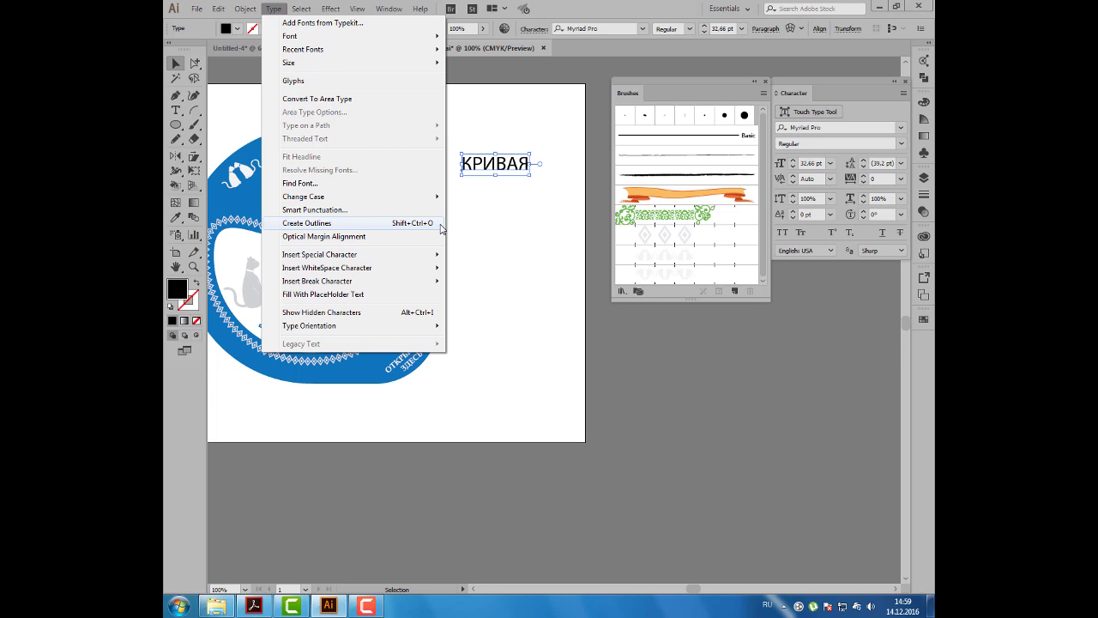
{"action": "left_click", "coordinate": [441, 228]}
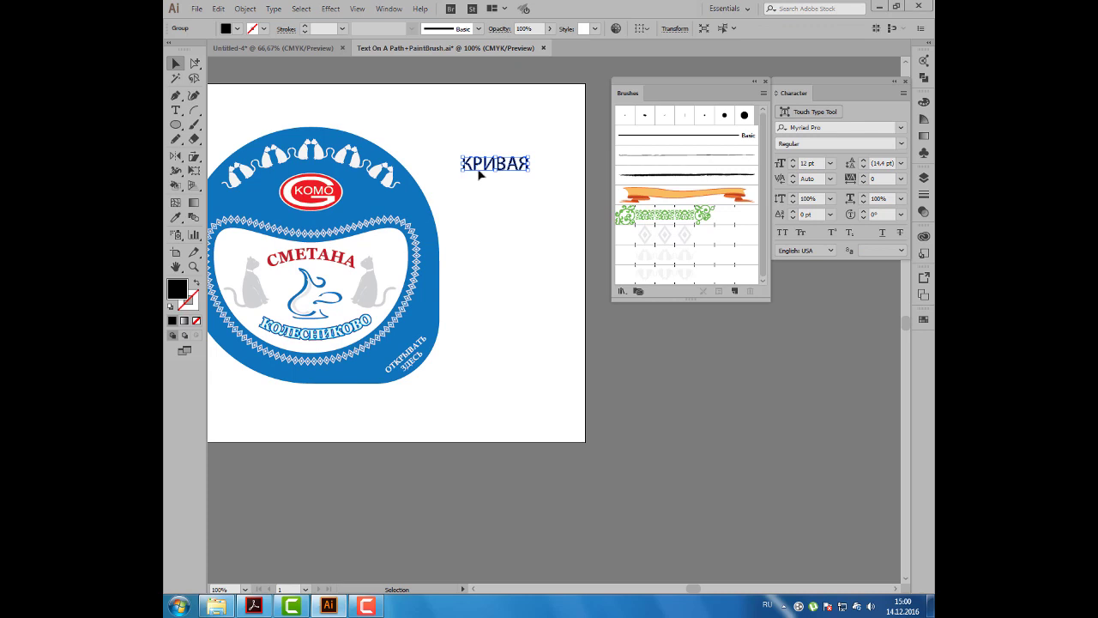
{"action": "left_click_drag", "start_coordinate": [478, 174], "coordinate": [485, 171]}
{"action": "left_click", "coordinate": [194, 63]}
{"action": "left_click", "coordinate": [424, 118]}
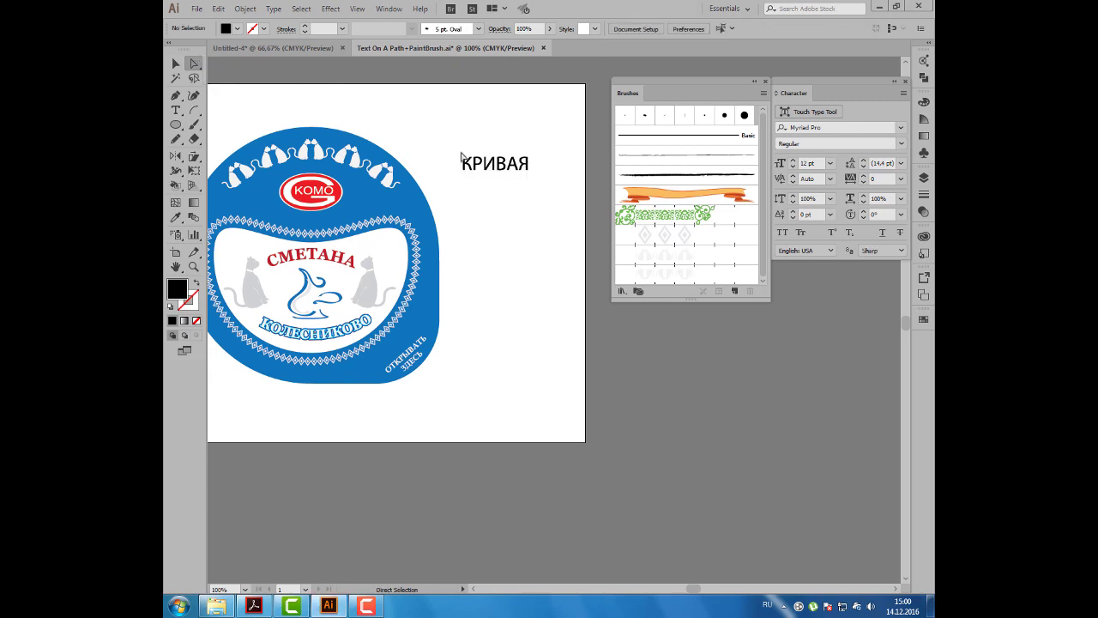
{"action": "left_click", "coordinate": [464, 161]}
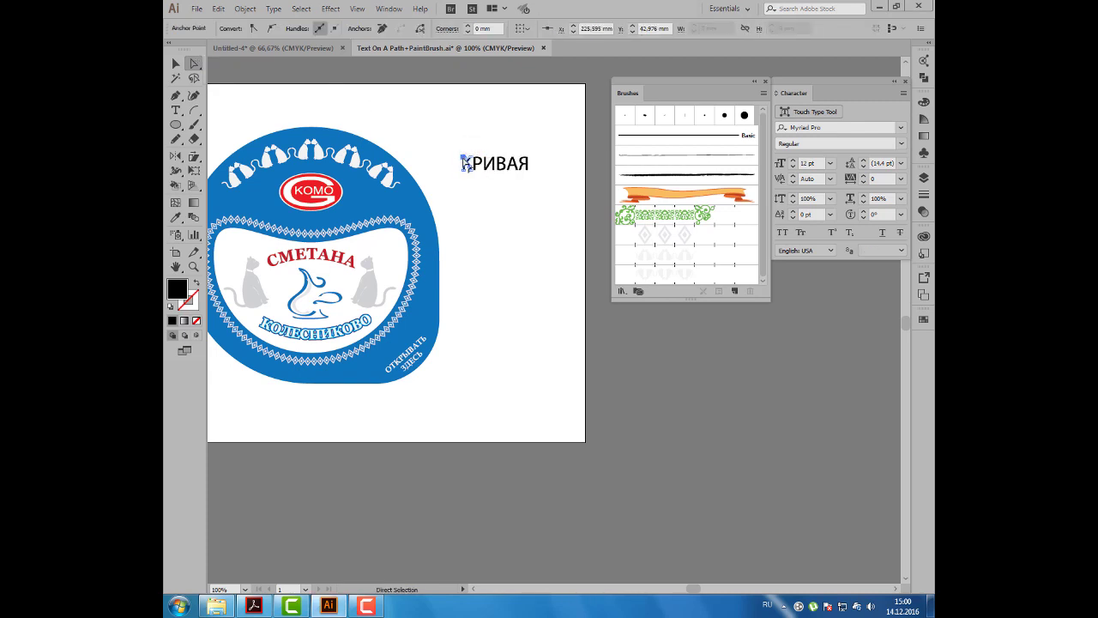
Step: Stretch the К's top-left corner into a thin pointed flourish reaching up and left
{"action": "left_click", "coordinate": [466, 161]}
{"action": "scroll", "coordinate": [463, 163], "scroll_direction": "up", "scroll_amount": 6}
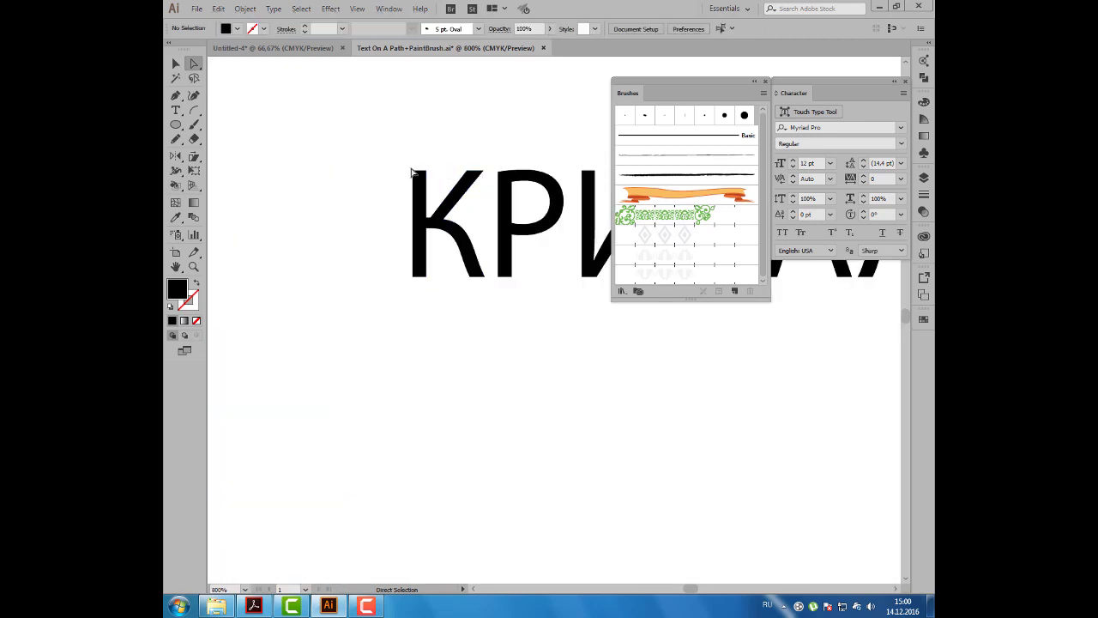
{"action": "left_click_drag", "start_coordinate": [415, 173], "coordinate": [366, 138]}
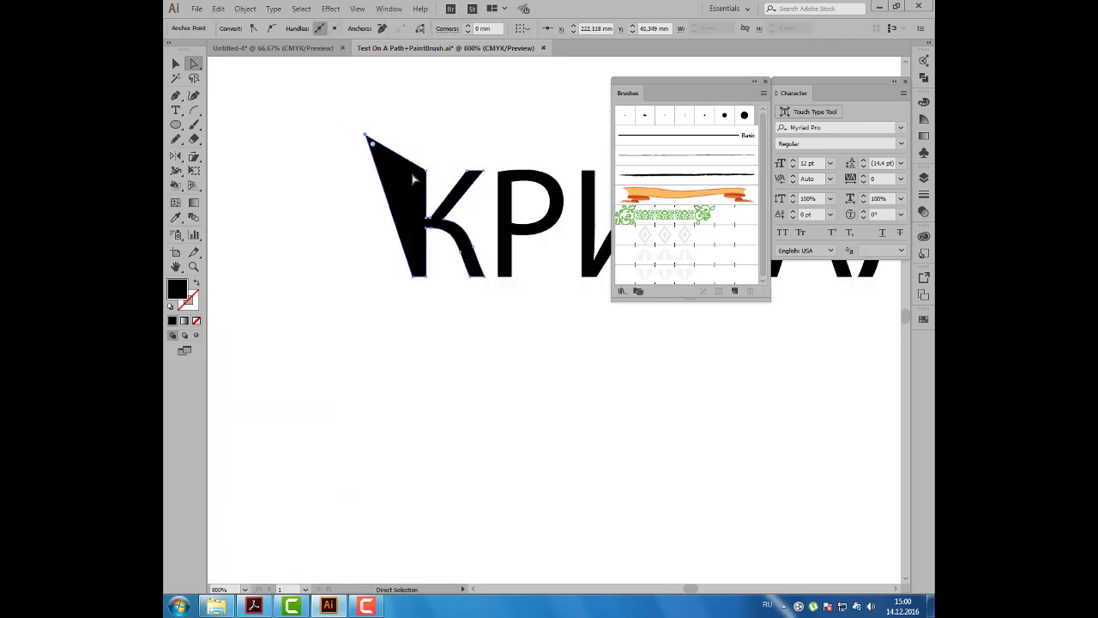
{"action": "key", "text": "plus"}
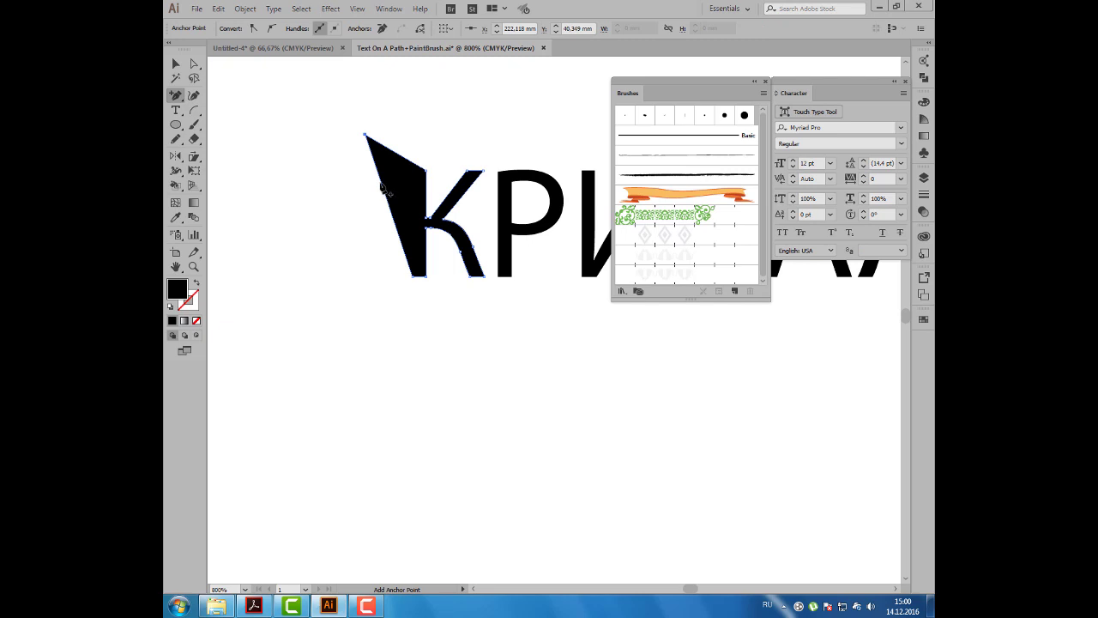
{"action": "left_click", "coordinate": [383, 187]}
{"action": "key", "text": "a"}
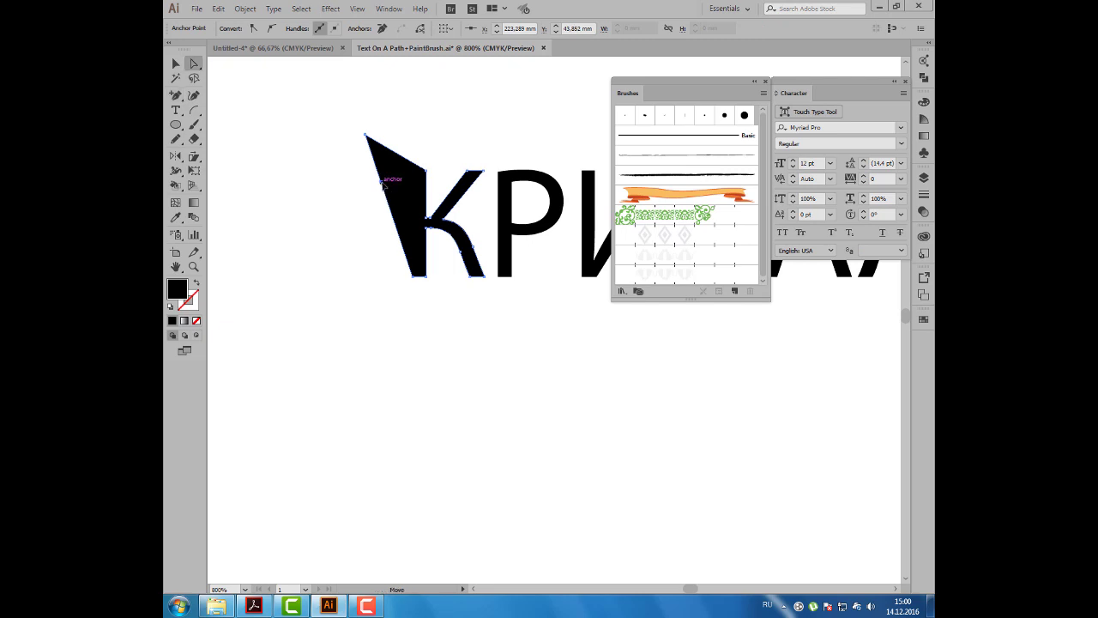
{"action": "left_click_drag", "start_coordinate": [384, 187], "coordinate": [415, 187]}
Step: Zoom back out to the label and select the whole outlined КРИВАЯ word
{"action": "scroll", "coordinate": [363, 226], "scroll_direction": "down", "scroll_amount": 2}
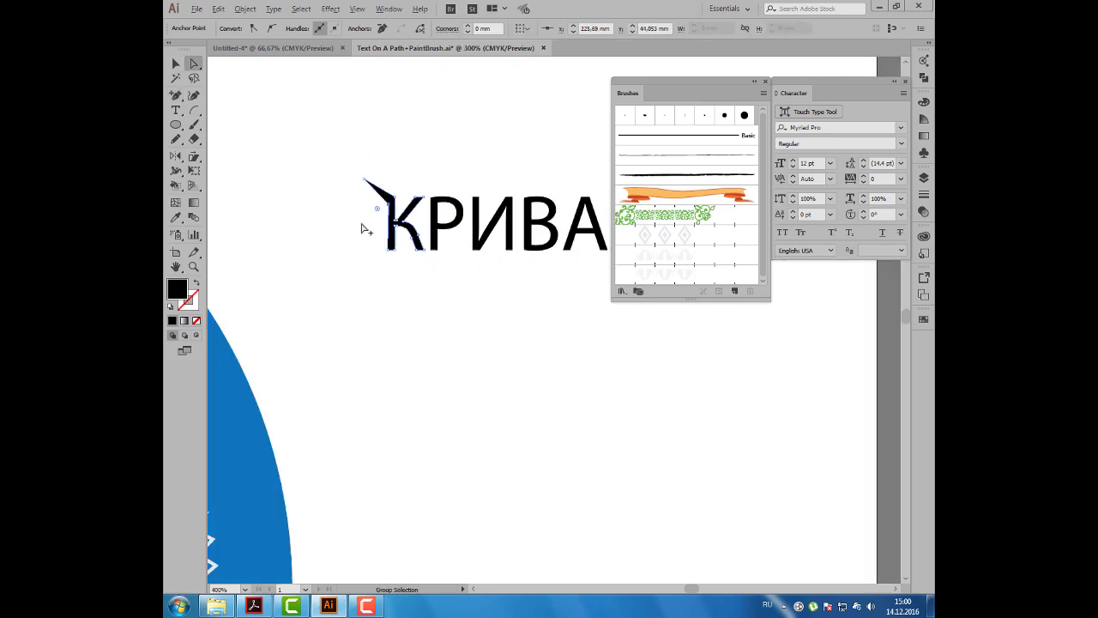
{"action": "scroll", "coordinate": [363, 226], "scroll_direction": "down", "scroll_amount": 1}
{"action": "left_click_drag", "start_coordinate": [375, 244], "coordinate": [428, 215]}
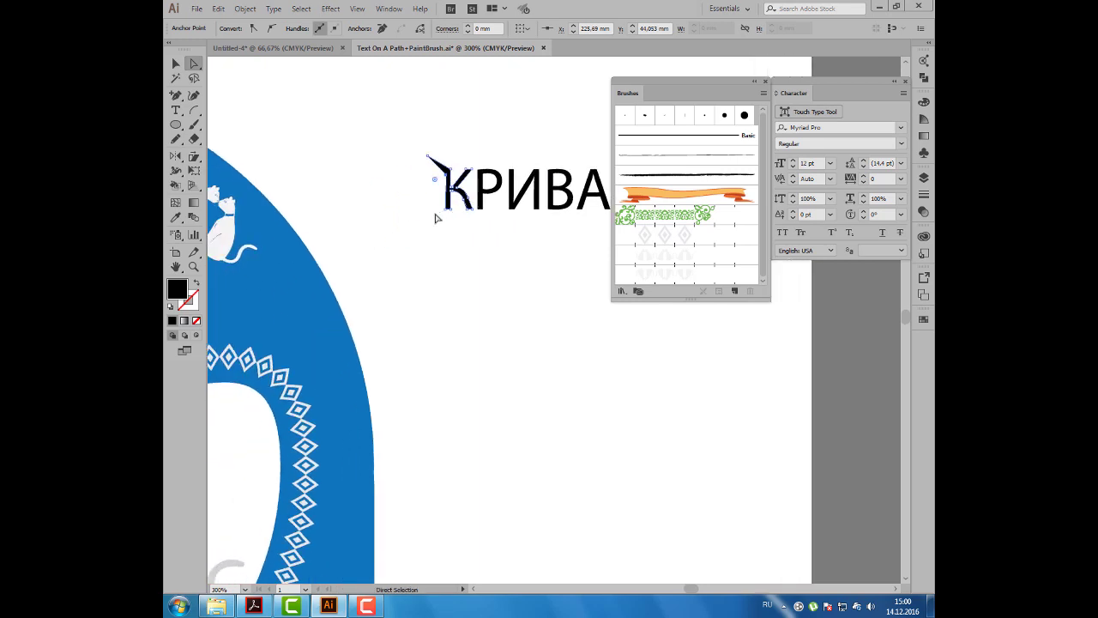
{"action": "scroll", "coordinate": [436, 216], "scroll_direction": "down", "scroll_amount": 1}
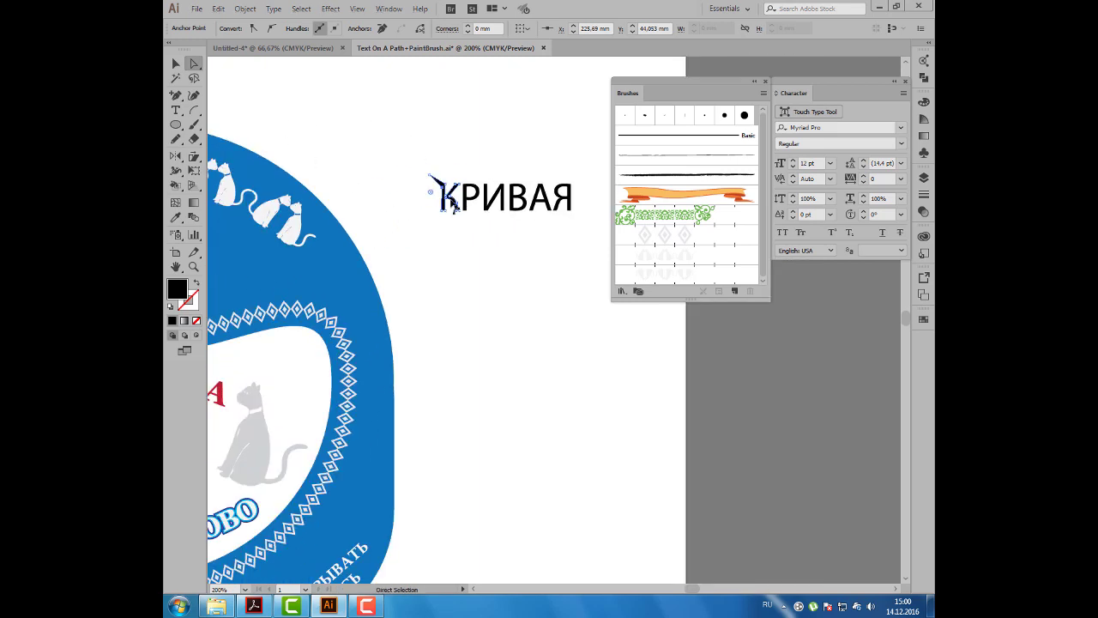
{"action": "left_click_drag", "start_coordinate": [623, 102], "coordinate": [635, 102]}
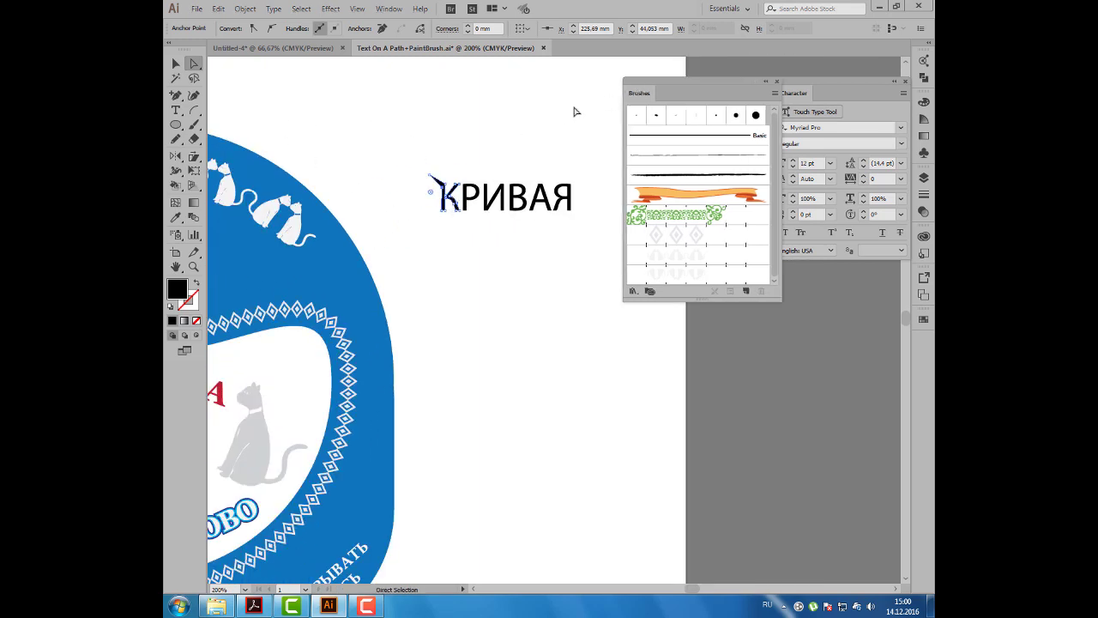
{"action": "mouse_move", "coordinate": [453, 248]}
{"action": "left_mouse_down"}
{"action": "mouse_move", "coordinate": [461, 237]}
{"action": "mouse_move", "coordinate": [438, 259]}
{"action": "left_mouse_up"}
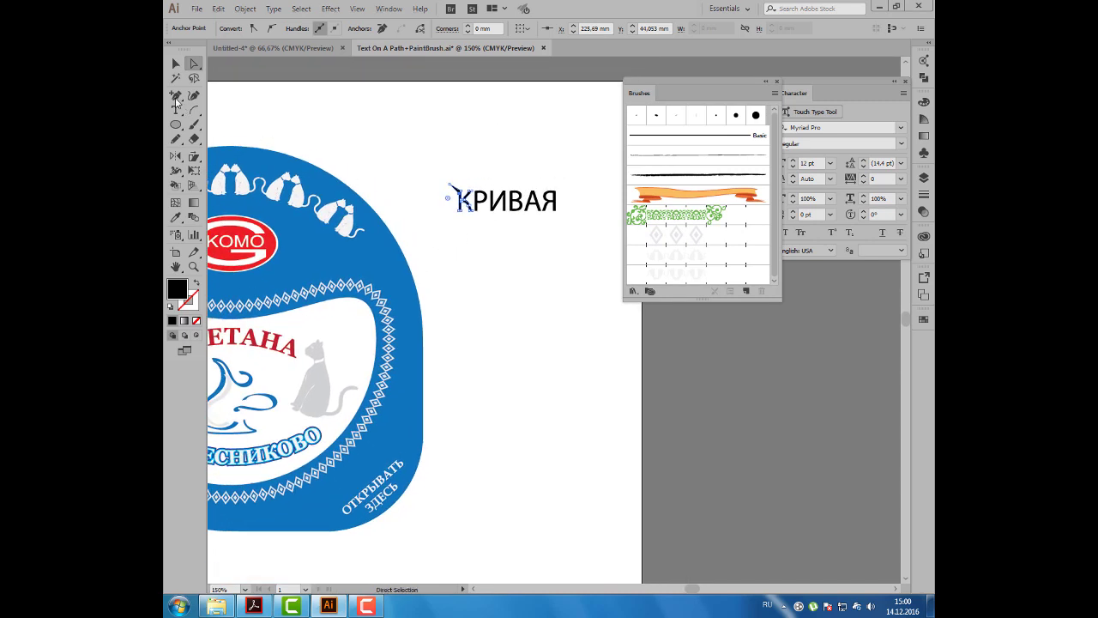
{"action": "left_click", "coordinate": [176, 64]}
{"action": "left_click", "coordinate": [310, 112]}
{"action": "left_click_drag", "start_coordinate": [439, 178], "coordinate": [532, 219]}
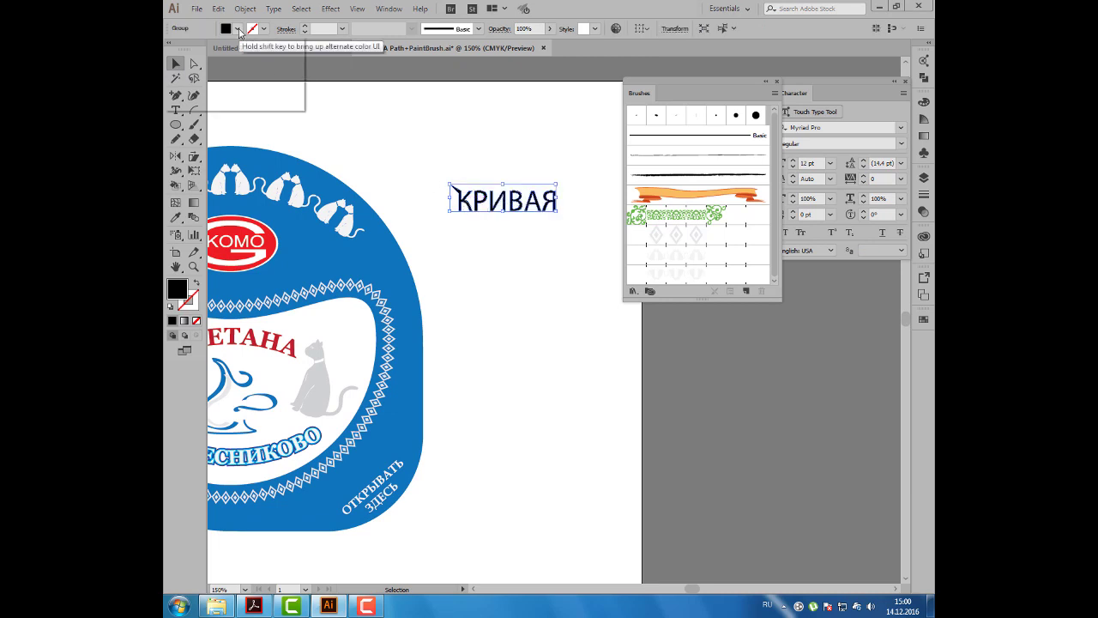
Step: Fill КРИВАЯ with Linear Gradient 2 and add a ТЕКСТ heading above it, scaled to about 30 pt
{"action": "left_click", "coordinate": [249, 32]}
{"action": "left_click", "coordinate": [186, 78]}
{"action": "key", "text": "Escape"}
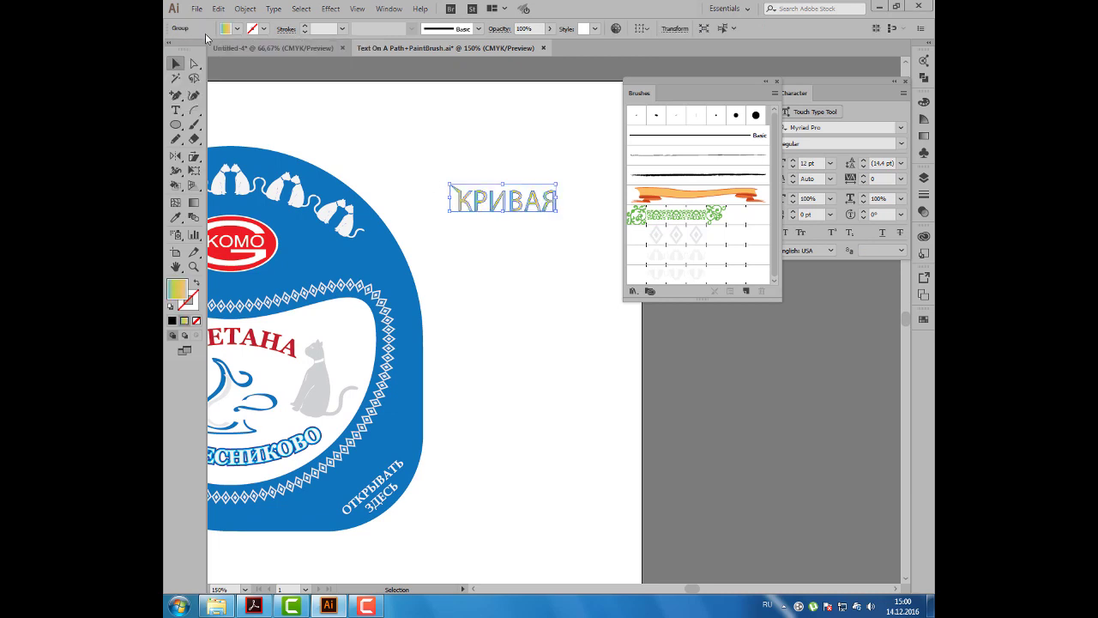
{"action": "left_click", "coordinate": [176, 110]}
{"action": "left_click", "coordinate": [431, 149]}
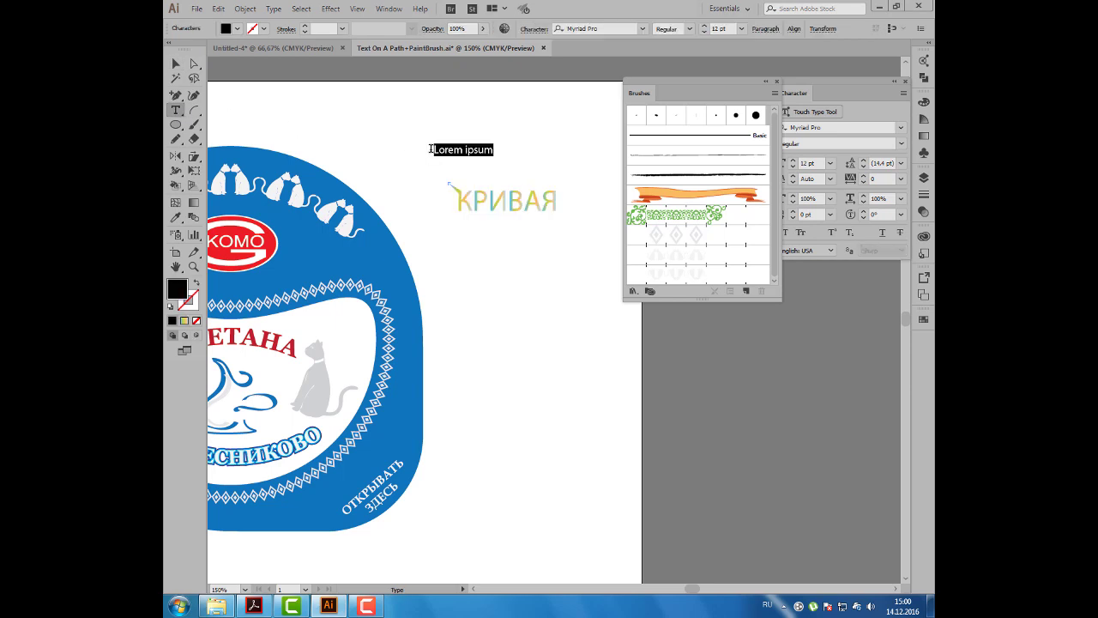
{"action": "type", "text": "ТЕКСТ"}
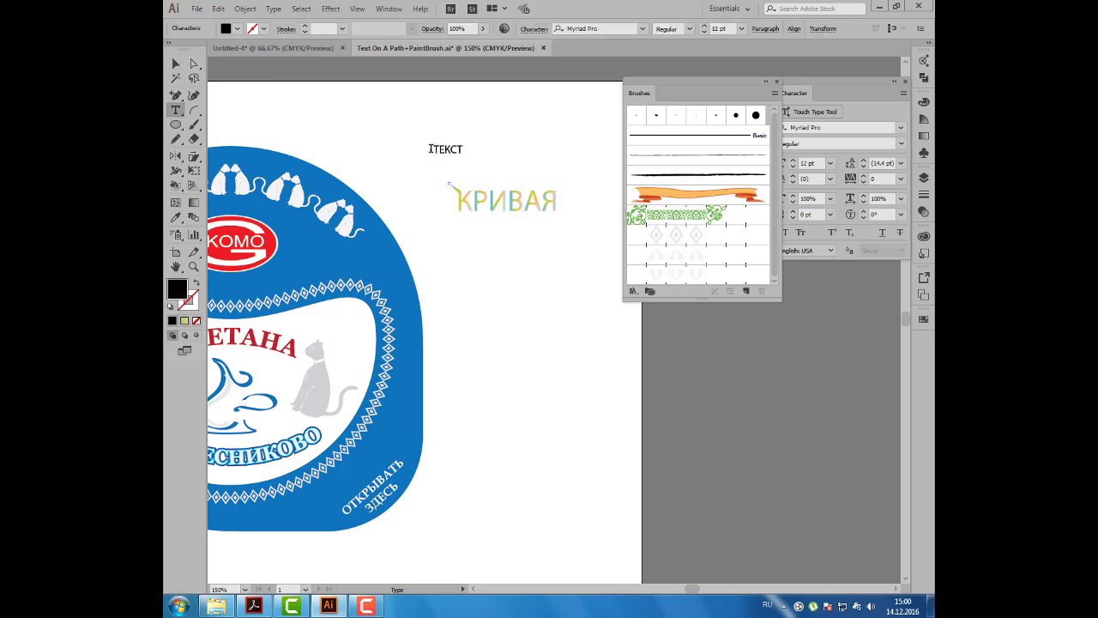
{"action": "key", "text": "Escape"}
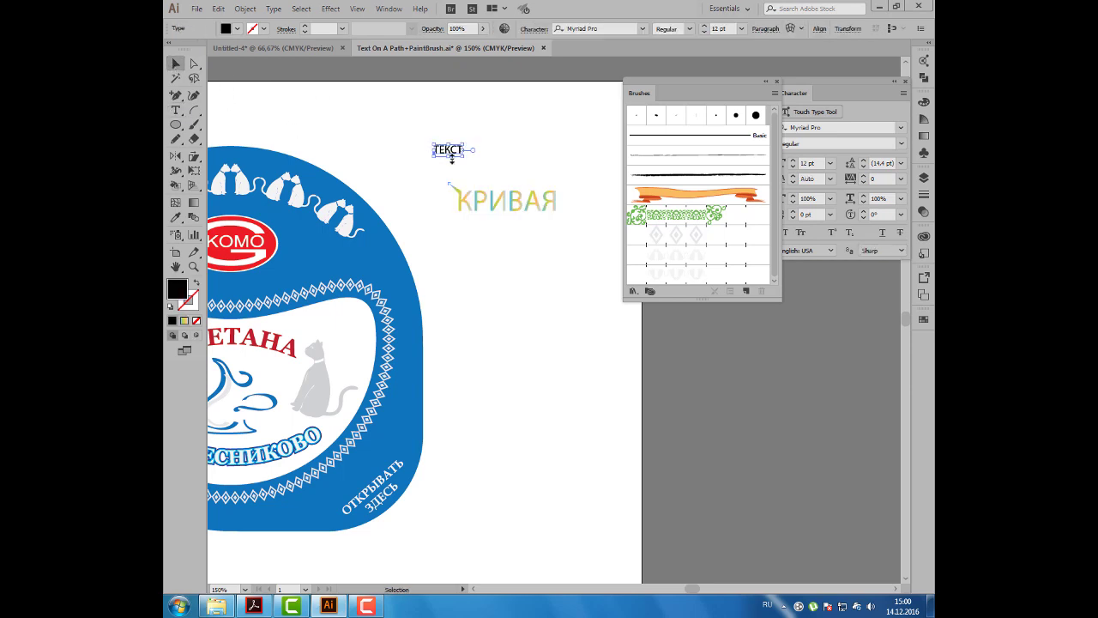
{"action": "left_click_drag", "start_coordinate": [462, 158], "coordinate": [506, 173]}
Step: Apply the yellow-green gradient fill swatch, checking its options without changes
{"action": "left_click", "coordinate": [237, 28]}
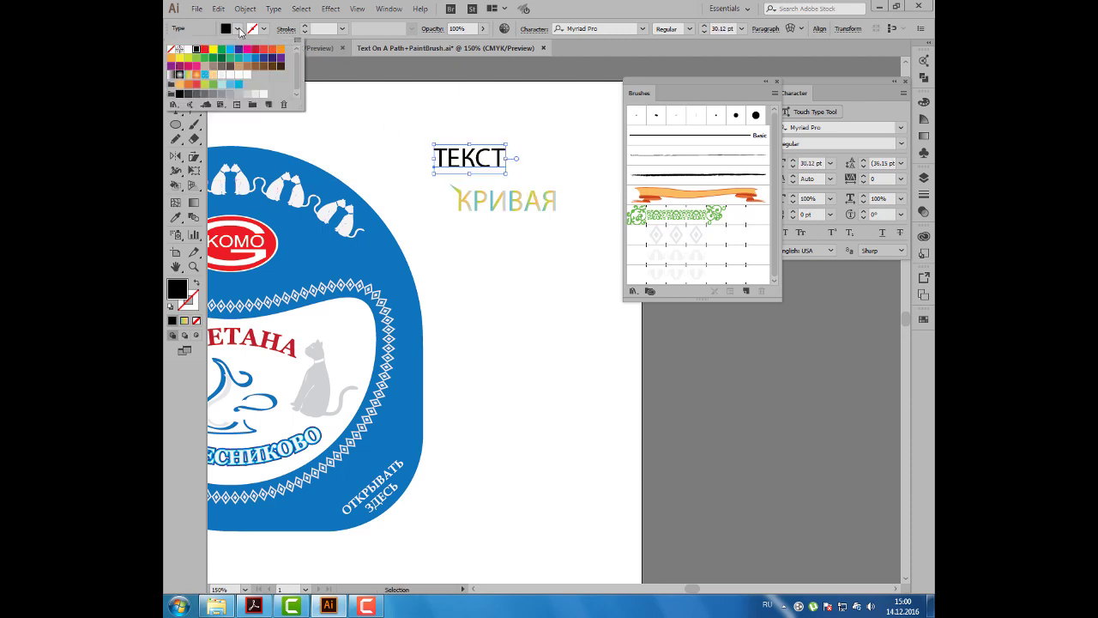
{"action": "left_click", "coordinate": [187, 76]}
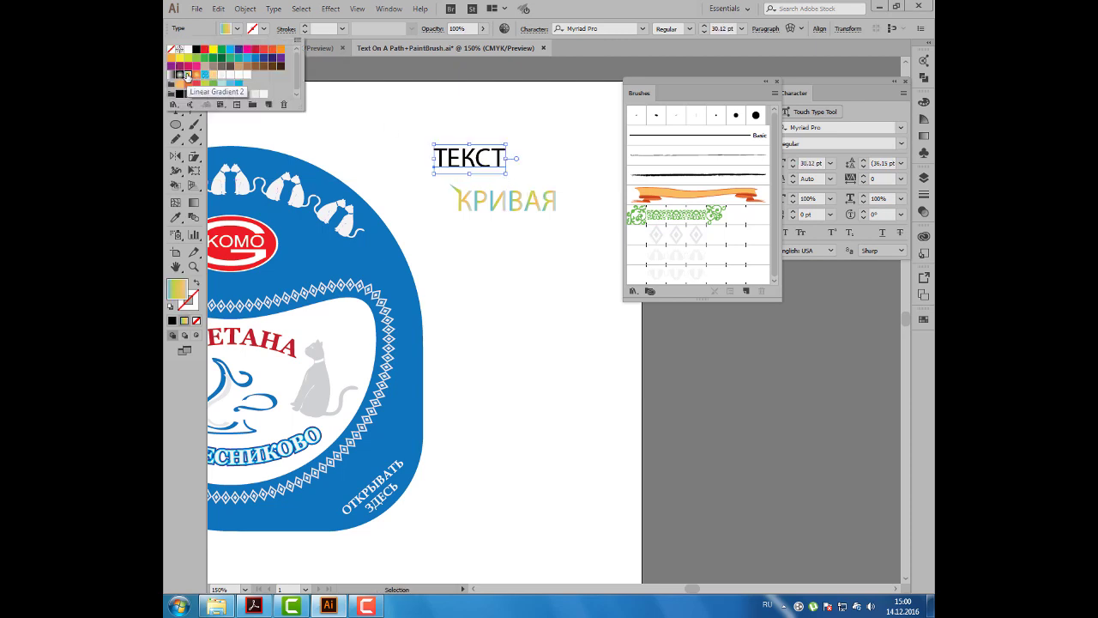
{"action": "double_click", "coordinate": [187, 75]}
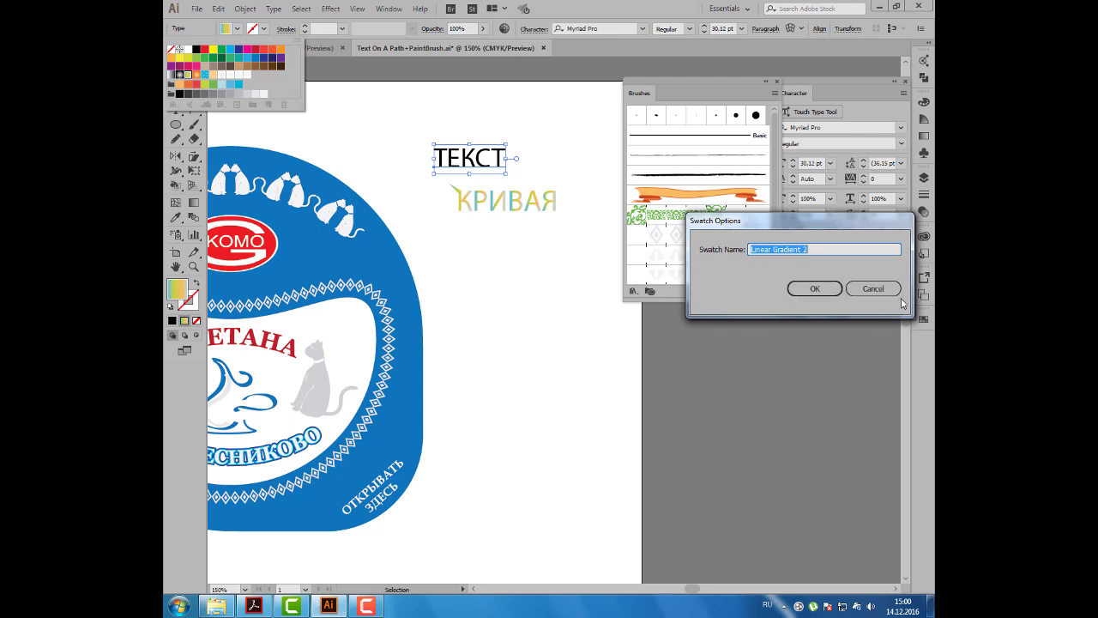
{"action": "left_click", "coordinate": [895, 291]}
Step: Move КРИВАЯ slightly lower and reapply the gradient swatch fill to it
{"action": "left_click_drag", "start_coordinate": [491, 207], "coordinate": [493, 224]}
{"action": "left_click", "coordinate": [236, 28]}
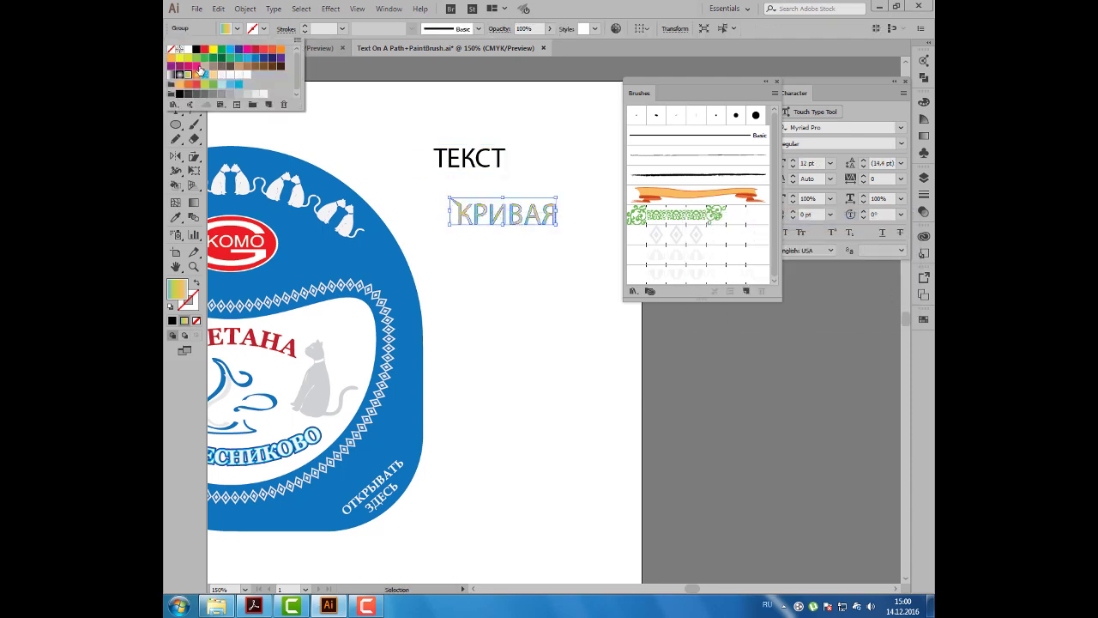
{"action": "left_click", "coordinate": [187, 76]}
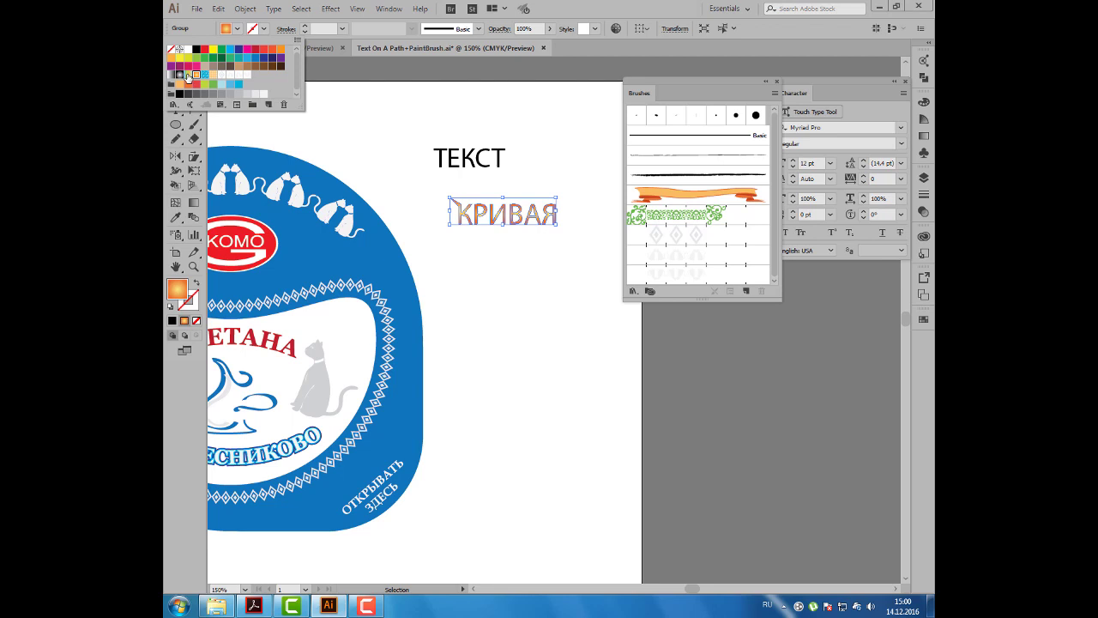
{"action": "left_click", "coordinate": [457, 142]}
{"action": "scroll", "coordinate": [499, 239], "scroll_direction": "down", "scroll_amount": 1, "text": "alt"}
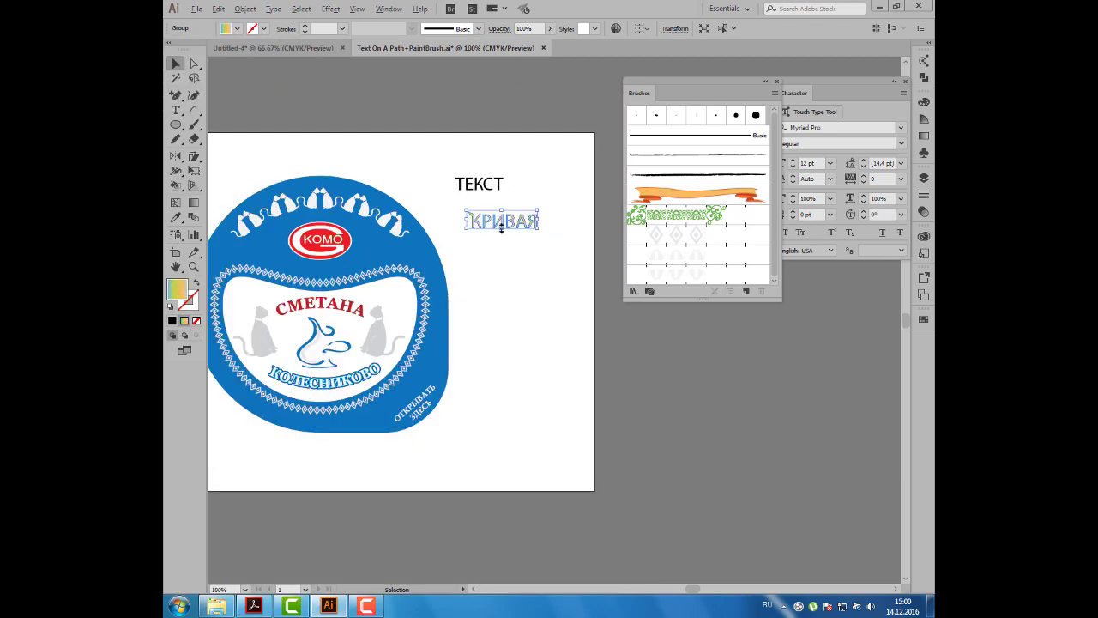
{"action": "left_click_drag", "start_coordinate": [500, 250], "coordinate": [517, 246]}
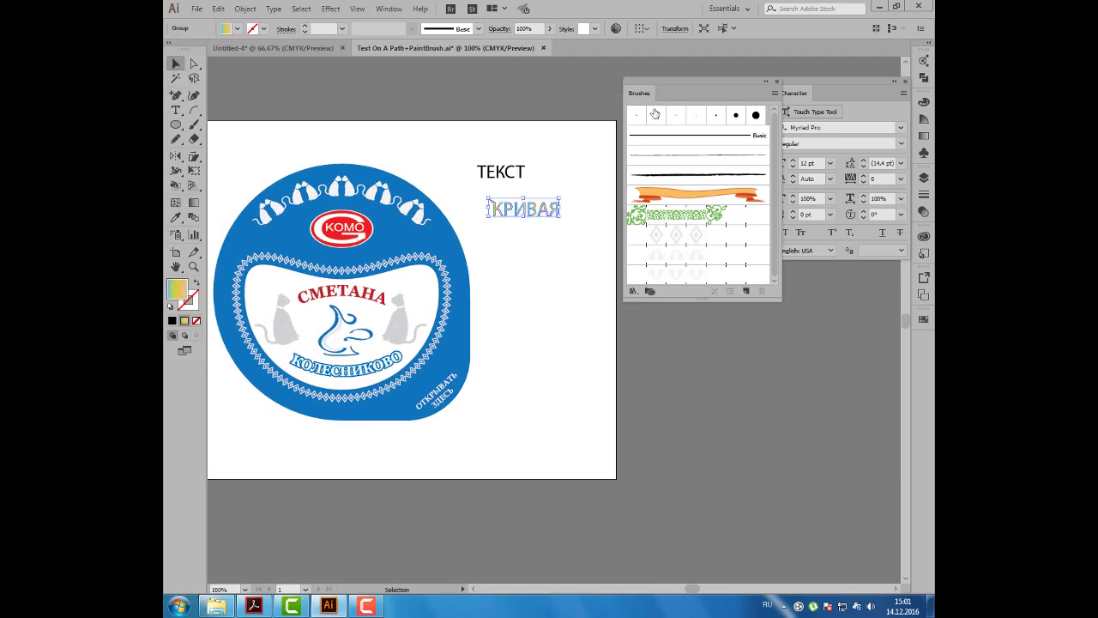
{"action": "left_click_drag", "start_coordinate": [640, 97], "coordinate": [650, 97]}
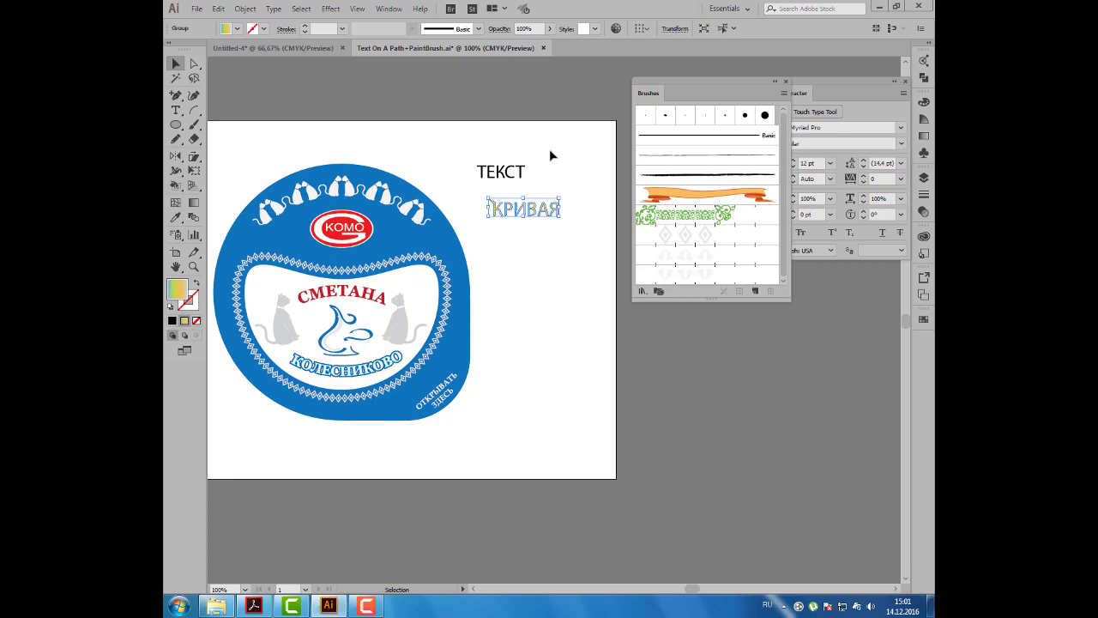
{"action": "left_click", "coordinate": [550, 155]}
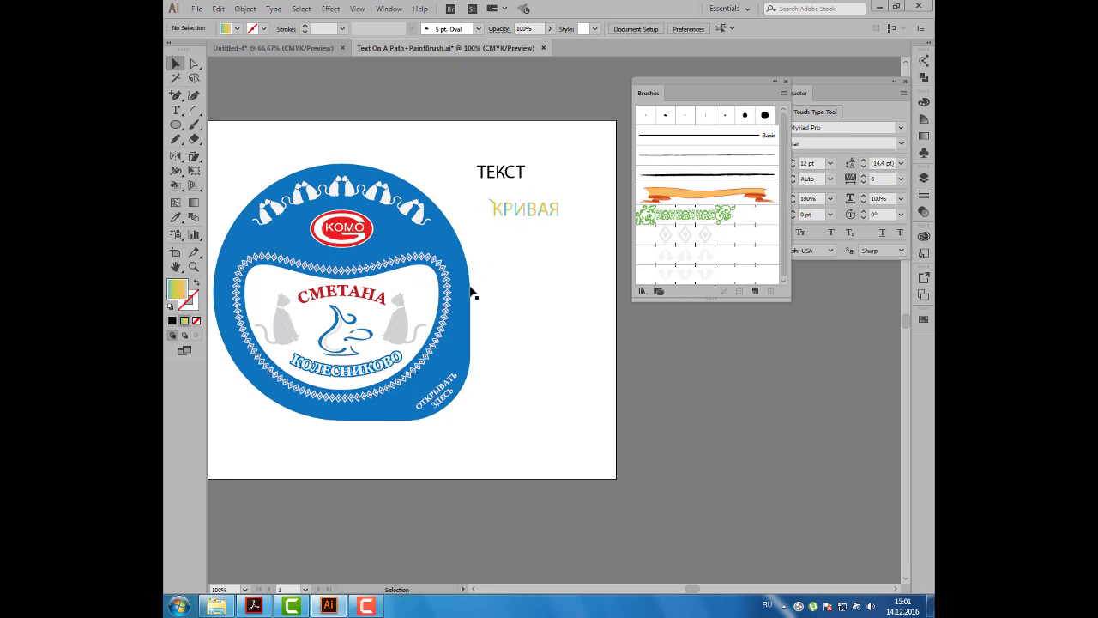
{"action": "left_click", "coordinate": [319, 376]}
{"action": "scroll", "coordinate": [318, 377], "scroll_direction": "up", "scroll_amount": 1}
Step: Ungroup the КОЛЕСНИКОВО text and move the dark-blue layer beside the label
{"action": "scroll", "coordinate": [318, 377], "scroll_direction": "up", "scroll_amount": 1}
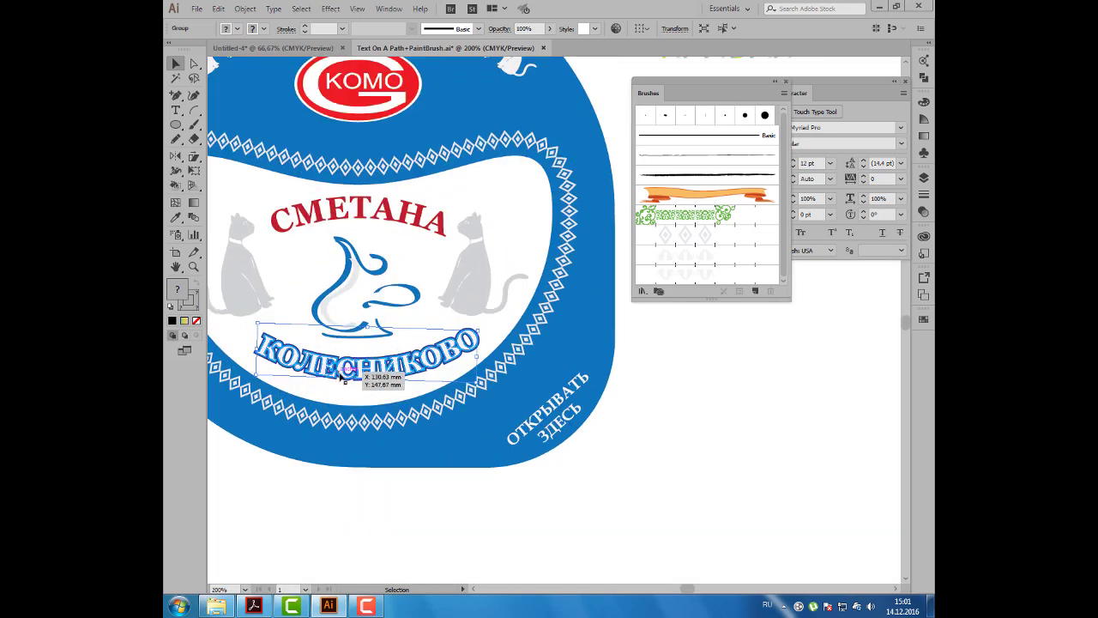
{"action": "right_click", "coordinate": [341, 374]}
{"action": "left_click", "coordinate": [385, 463]}
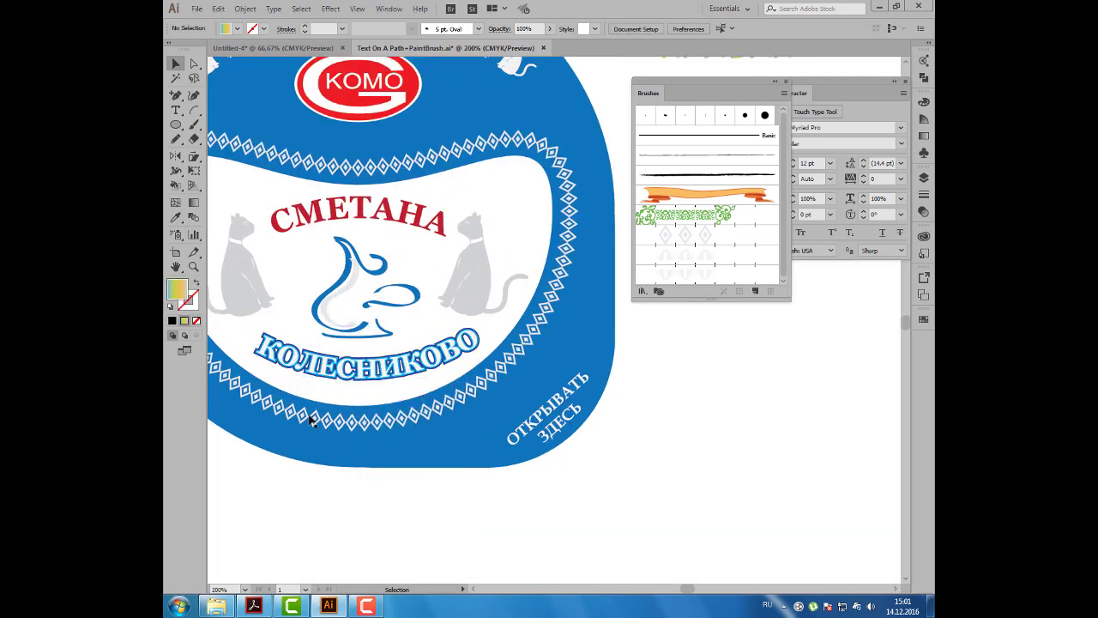
{"action": "mouse_move", "coordinate": [341, 353]}
{"action": "left_mouse_down"}
{"action": "mouse_move", "coordinate": [333, 378]}
{"action": "mouse_move", "coordinate": [682, 463]}
{"action": "mouse_move", "coordinate": [713, 444]}
{"action": "left_mouse_up"}
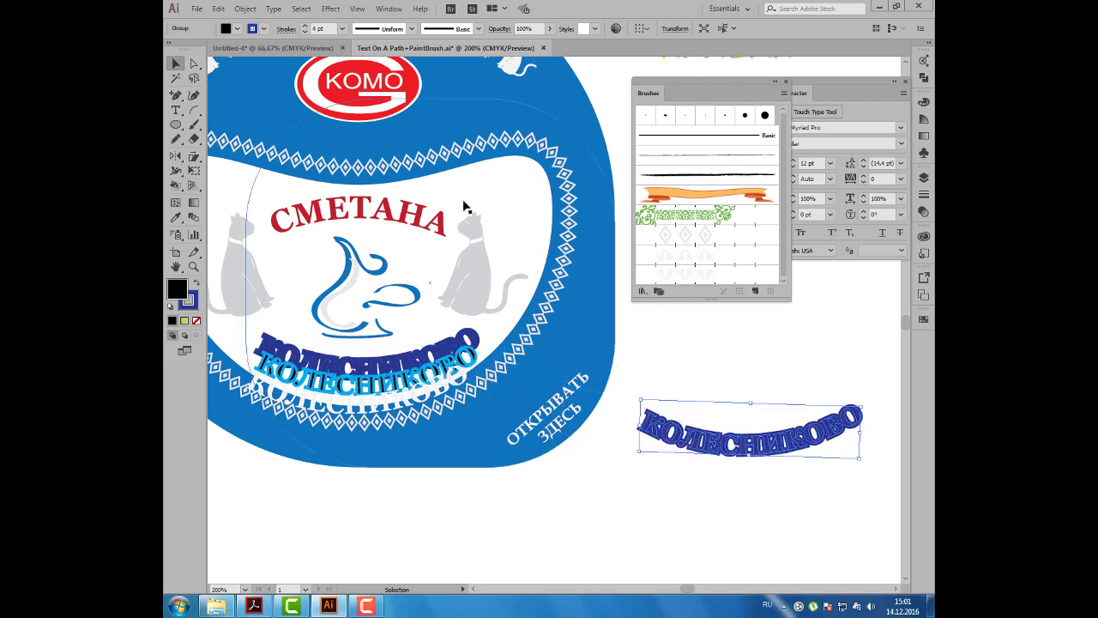
Step: Copy the dark-blue КОЛЕСНИКОВО, paste it in front, and give it a cyan 1 pt stroke
{"action": "left_click", "coordinate": [221, 11]}
{"action": "left_click", "coordinate": [237, 67]}
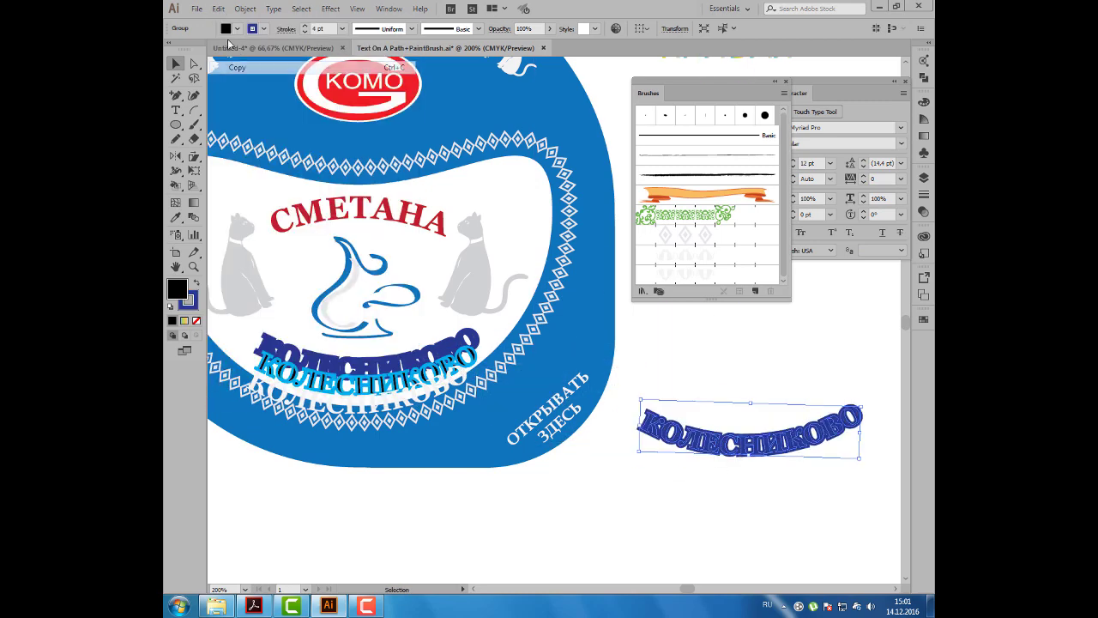
{"action": "left_click", "coordinate": [218, 9]}
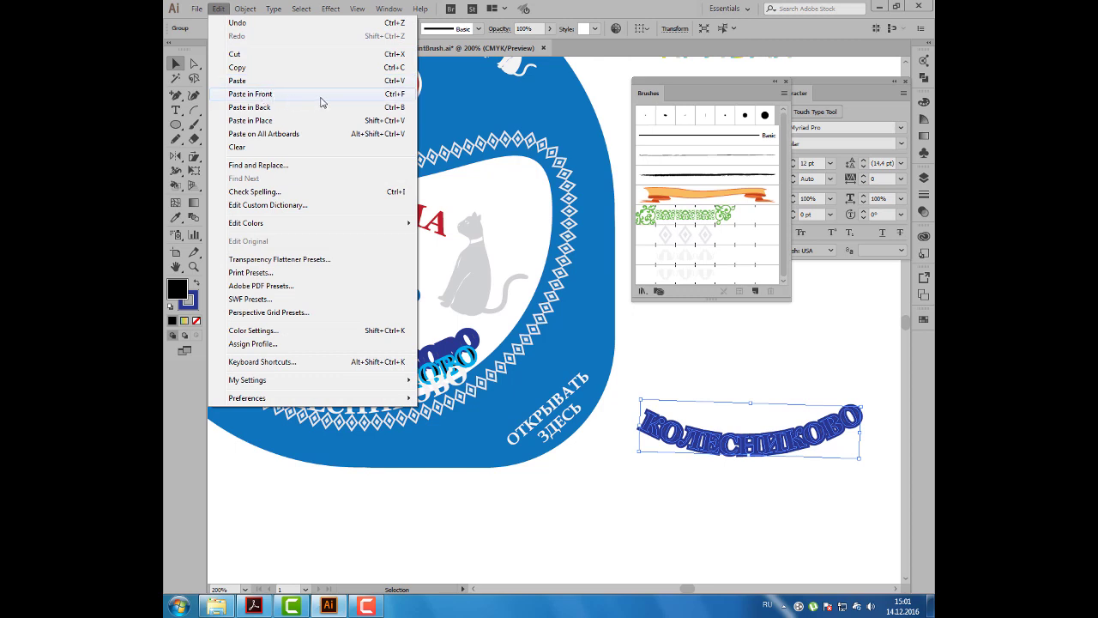
{"action": "left_click", "coordinate": [320, 97]}
{"action": "left_click", "coordinate": [260, 29]}
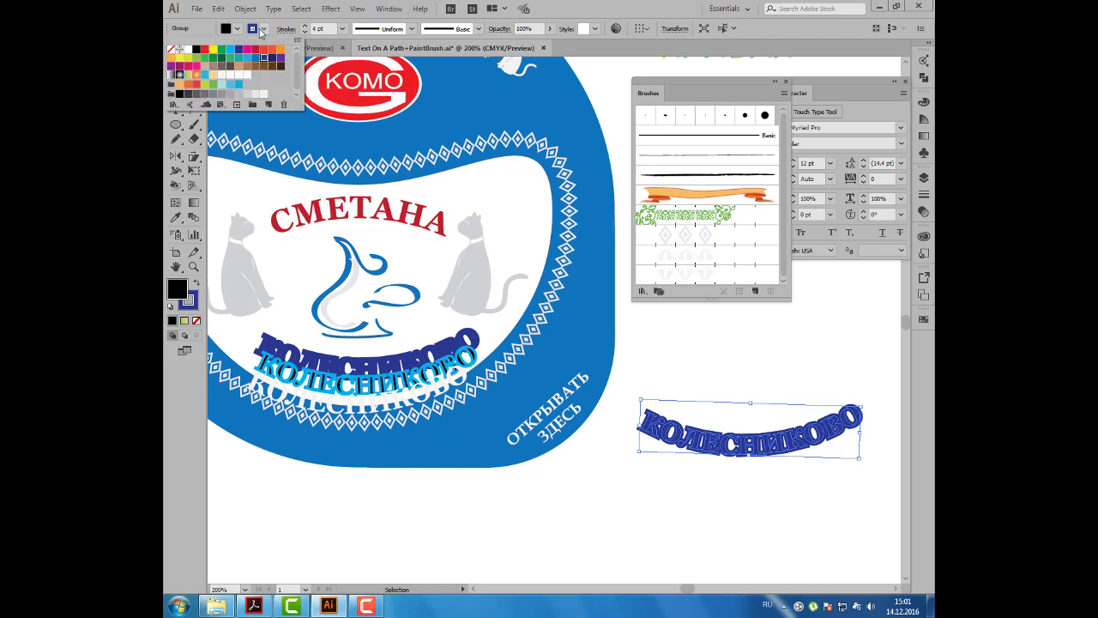
{"action": "left_click", "coordinate": [229, 49]}
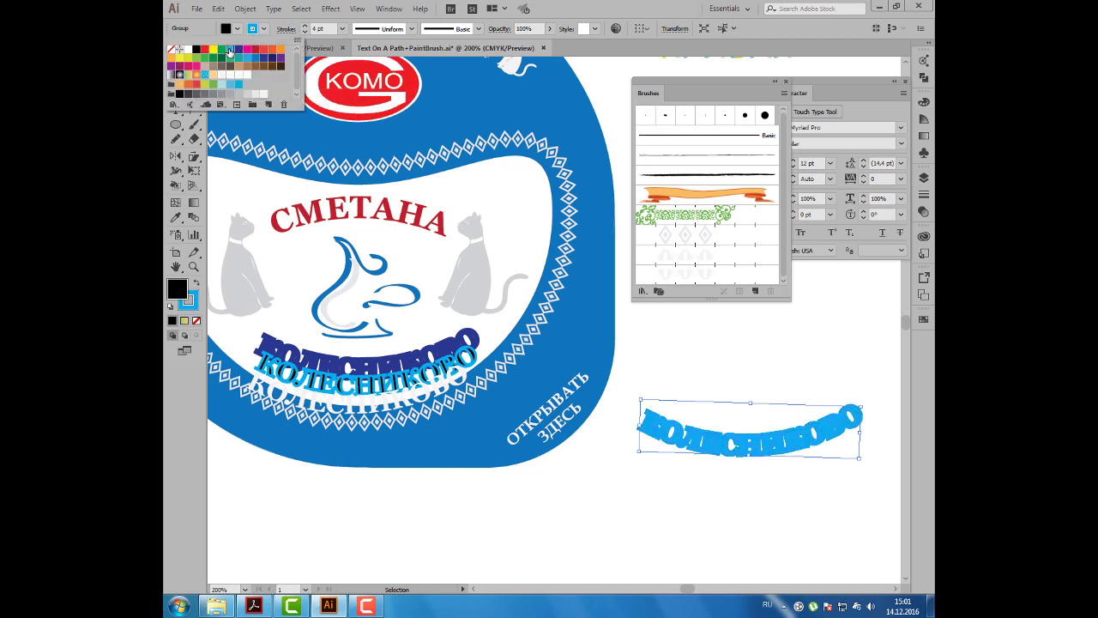
{"action": "left_click", "coordinate": [303, 33]}
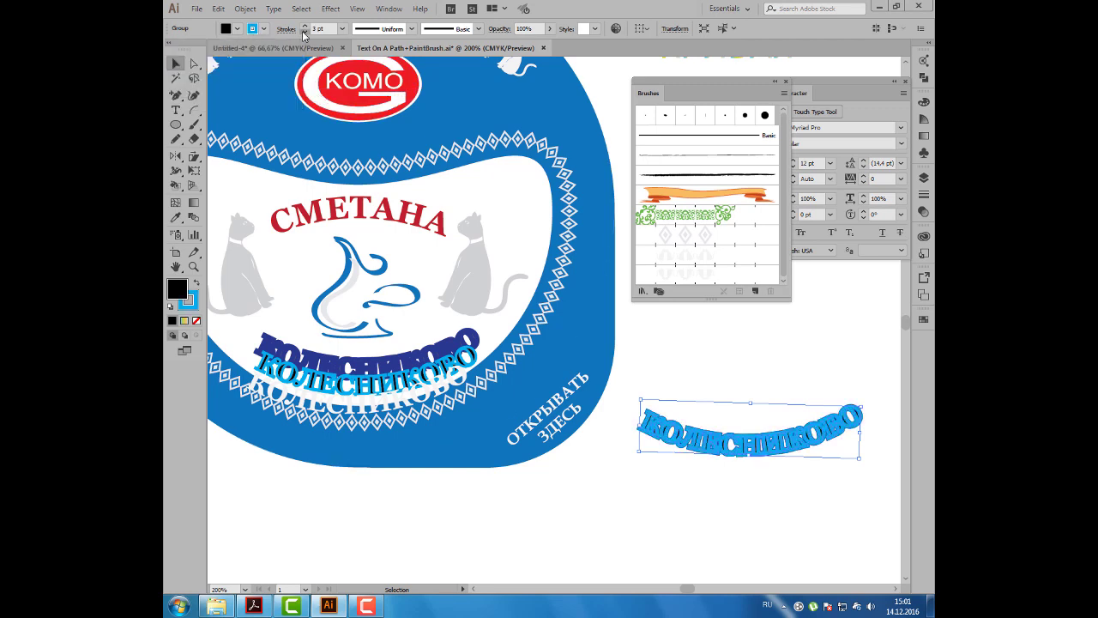
{"action": "left_click", "coordinate": [304, 33]}
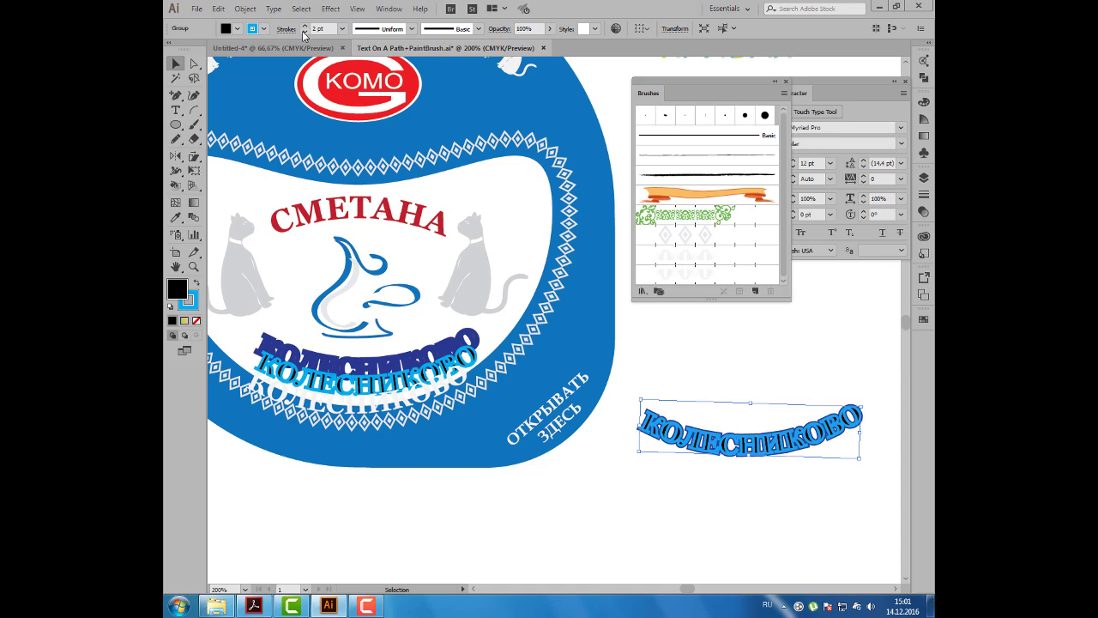
Step: Paste another copy in front with no stroke and yellow fill, and move it above the dark-blue copy
{"action": "left_click", "coordinate": [220, 9]}
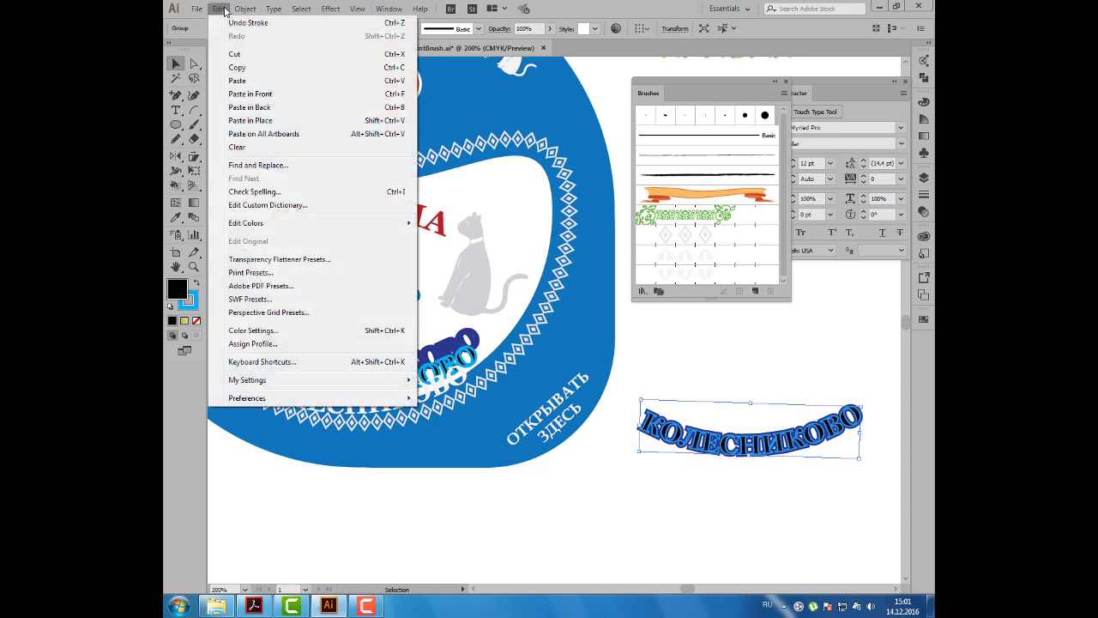
{"action": "left_click", "coordinate": [298, 93]}
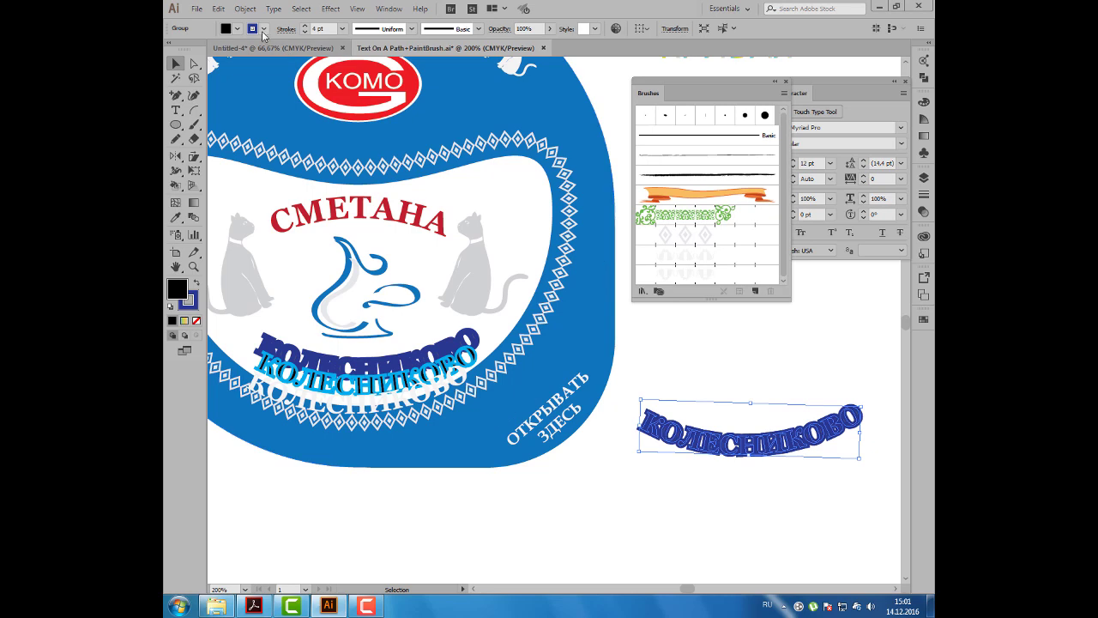
{"action": "left_click", "coordinate": [257, 28]}
{"action": "left_click", "coordinate": [172, 49]}
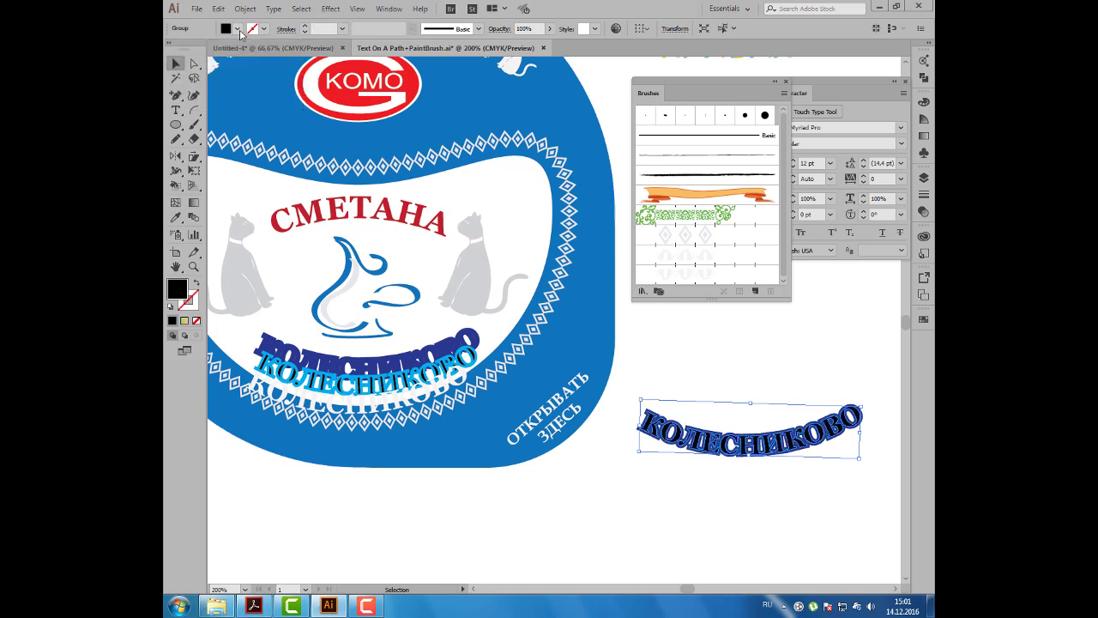
{"action": "left_click", "coordinate": [237, 30]}
{"action": "left_click", "coordinate": [212, 49]}
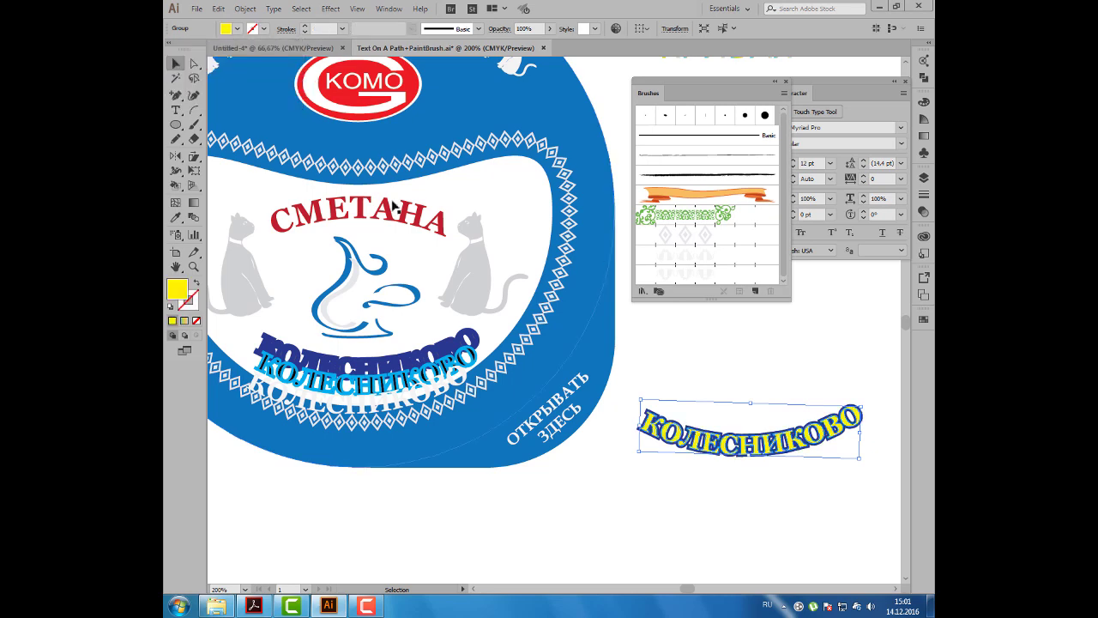
{"action": "left_click", "coordinate": [679, 351]}
{"action": "scroll", "coordinate": [739, 443], "scroll_direction": "up", "scroll_amount": 4}
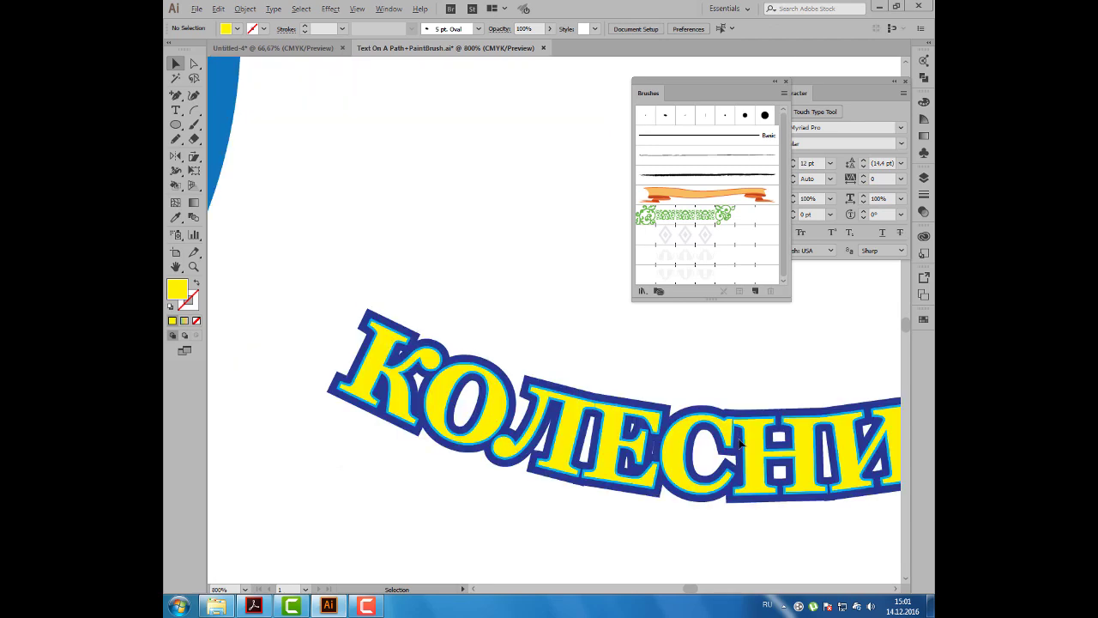
{"action": "scroll", "coordinate": [740, 442], "scroll_direction": "down", "scroll_amount": 3, "text": "alt"}
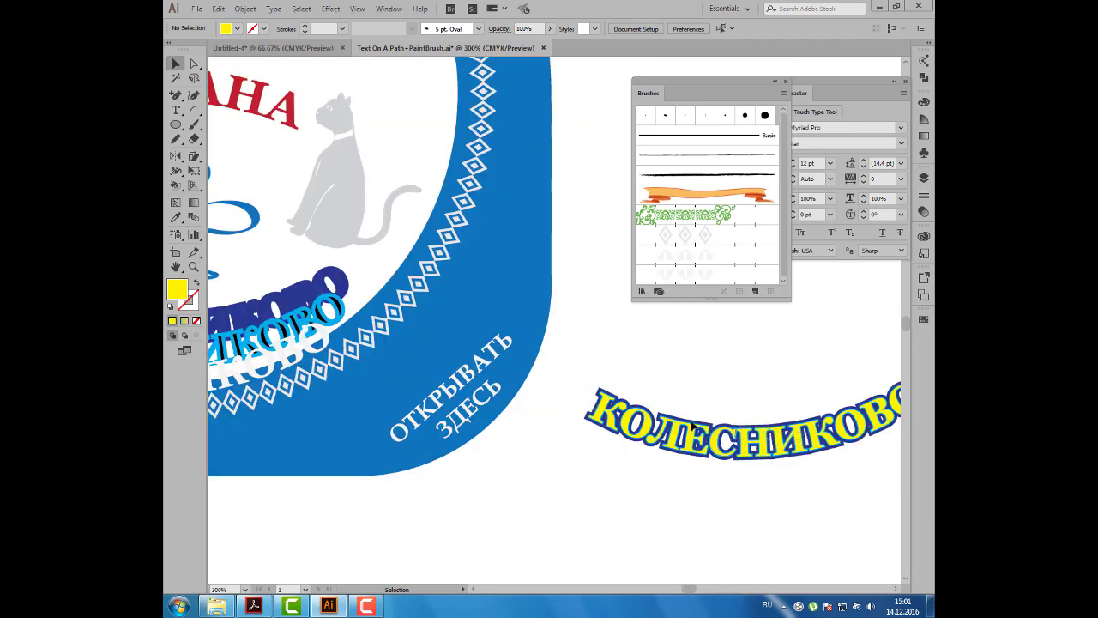
{"action": "mouse_move", "coordinate": [677, 429]}
{"action": "left_mouse_down"}
{"action": "mouse_move", "coordinate": [682, 386]}
{"action": "mouse_move", "coordinate": [679, 468]}
{"action": "left_mouse_up"}
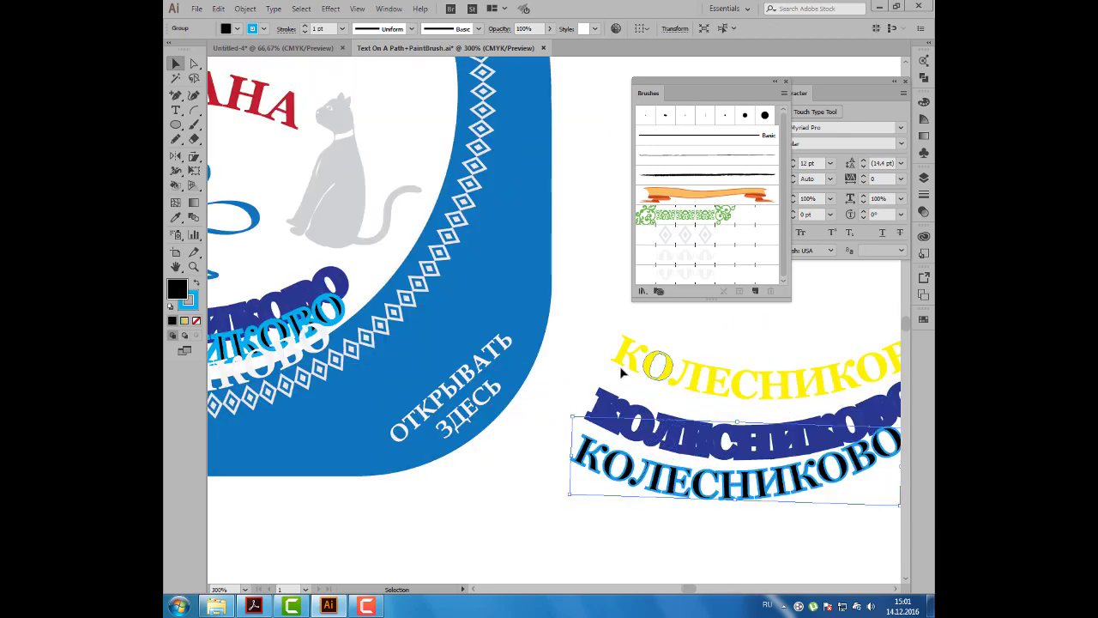
Step: Marquee-select the three КОЛЕСНИКОВО copies beside the label and delete them
{"action": "scroll", "coordinate": [616, 366], "scroll_direction": "down", "scroll_amount": 3, "text": "alt"}
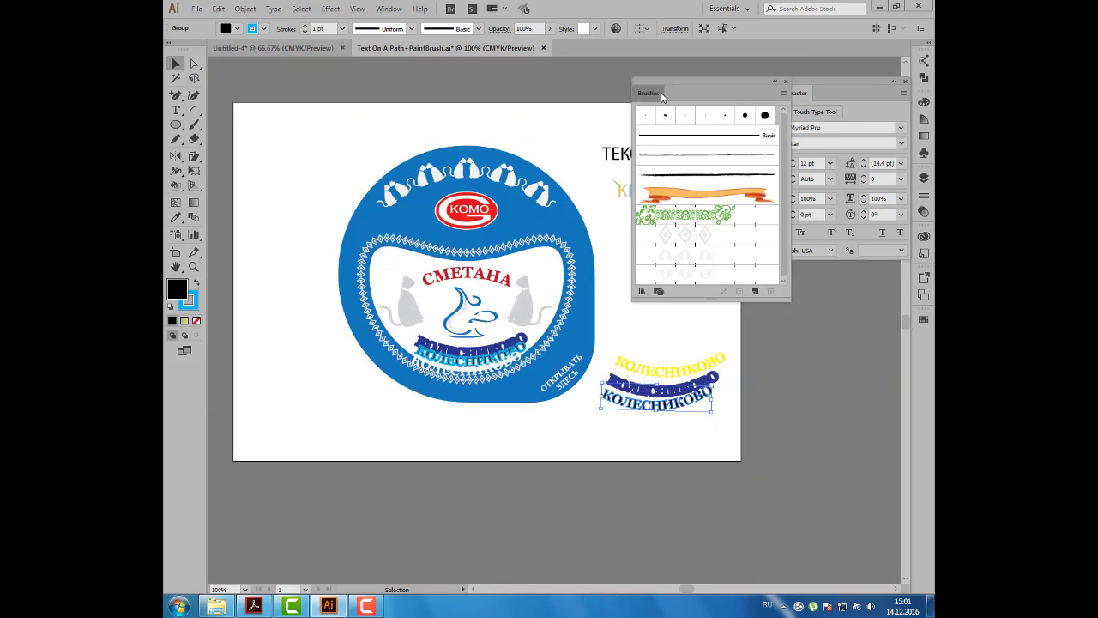
{"action": "left_click_drag", "start_coordinate": [653, 94], "coordinate": [701, 101]}
{"action": "left_click_drag", "start_coordinate": [654, 333], "coordinate": [699, 428]}
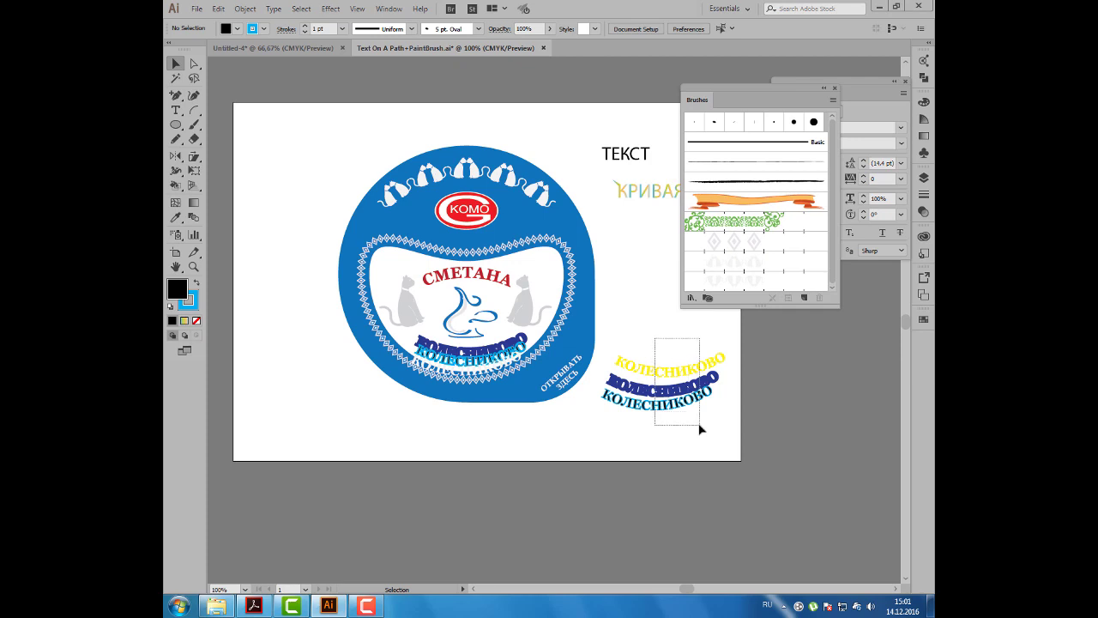
{"action": "key", "text": "Delete"}
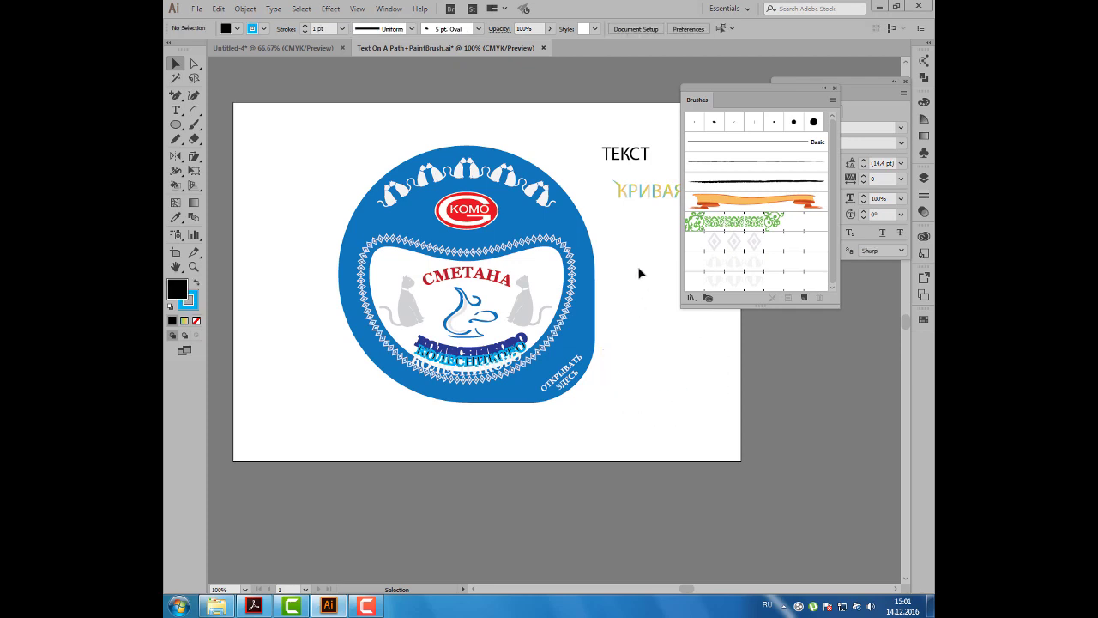
{"action": "left_click_drag", "start_coordinate": [638, 273], "coordinate": [556, 263]}
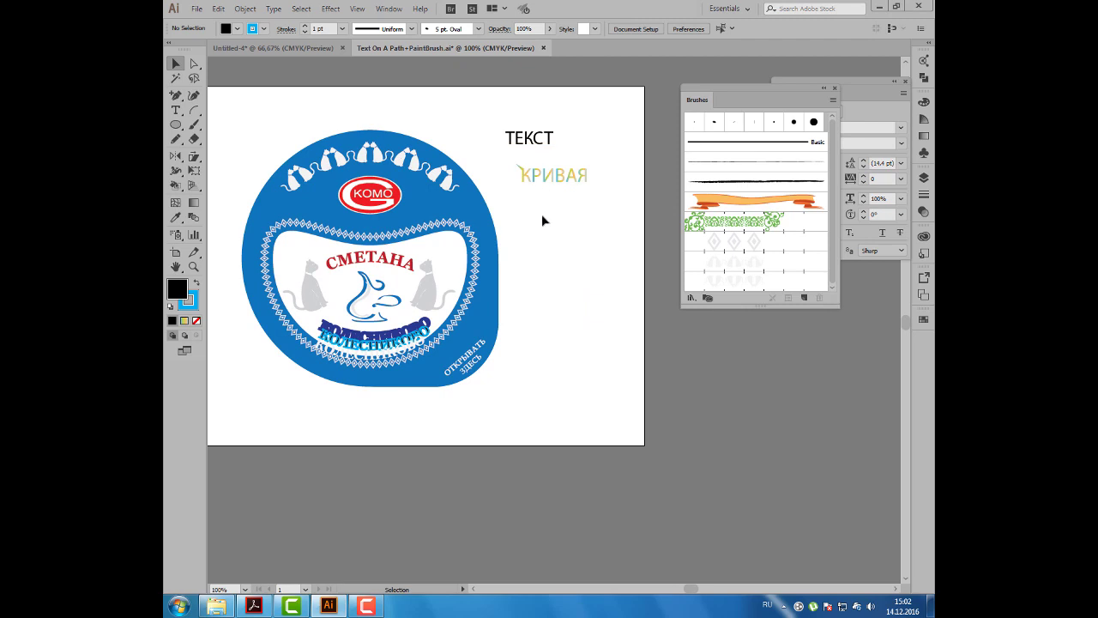
Step: Select the curved КОЛЕСНИКОВО text group and align it to horizontal and vertical centers
{"action": "left_click", "coordinate": [364, 340]}
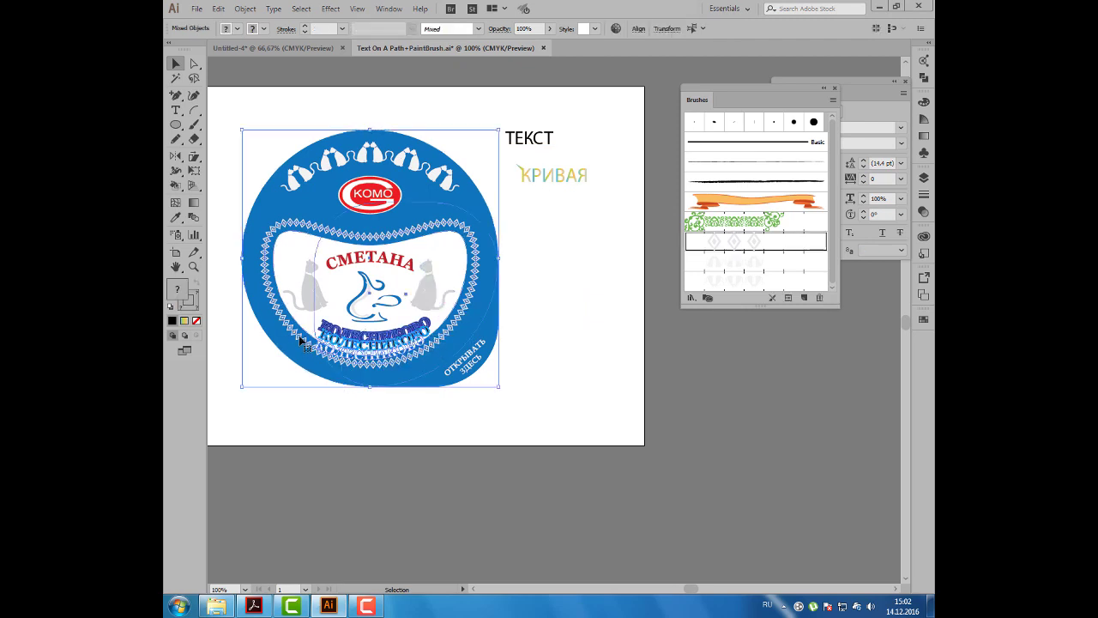
{"action": "left_click", "coordinate": [301, 193], "text": "shift"}
{"action": "left_click", "coordinate": [496, 333], "text": "shift"}
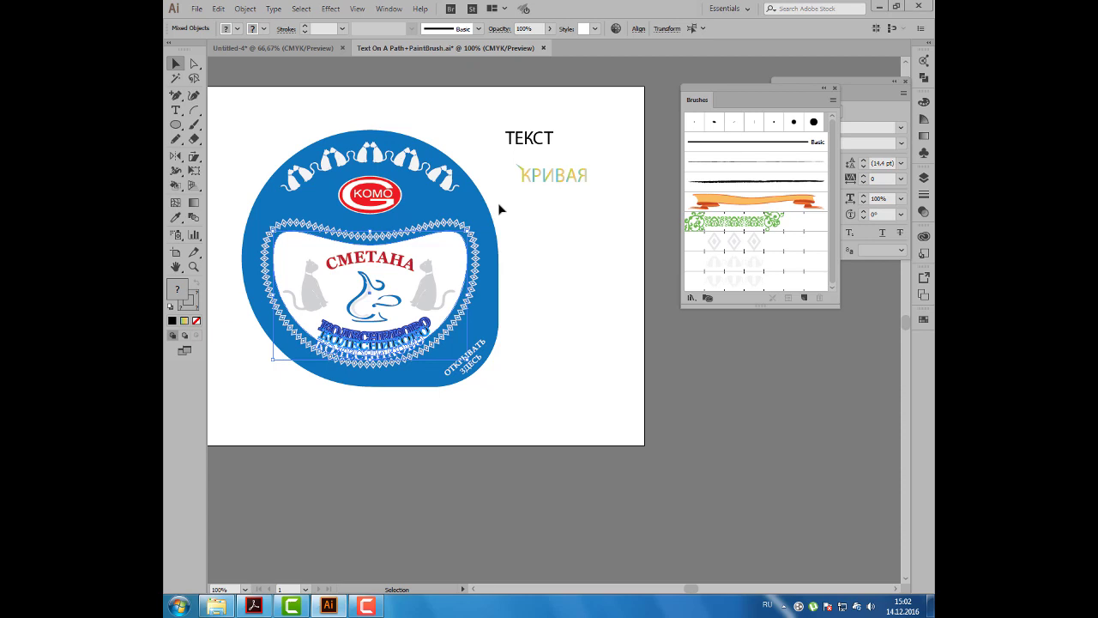
{"action": "left_click", "coordinate": [466, 241], "text": "shift"}
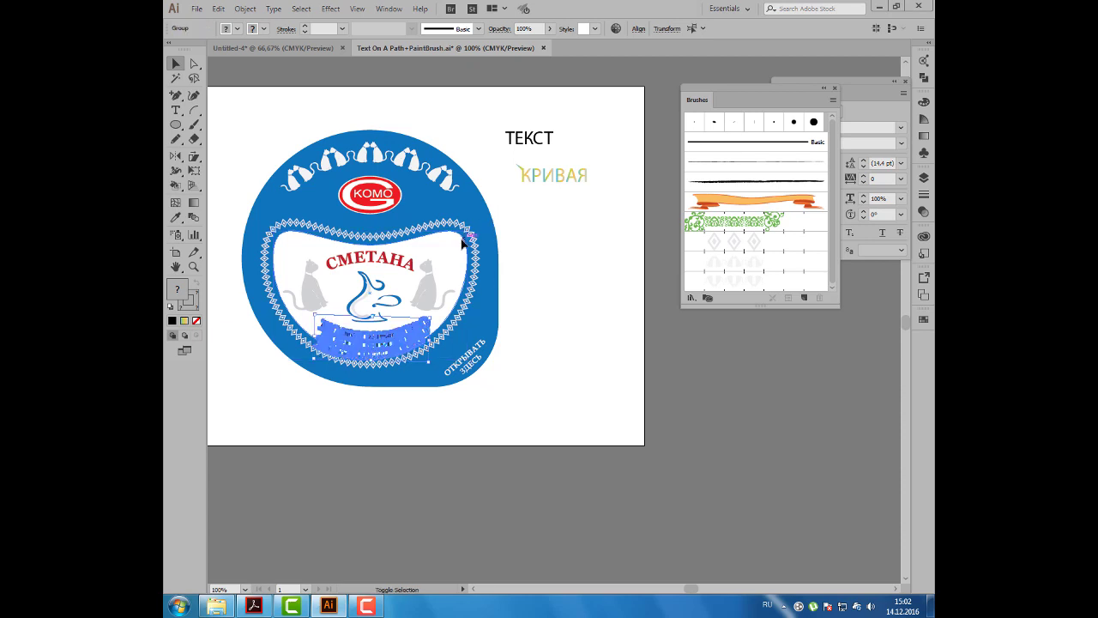
{"action": "left_click", "coordinate": [638, 29]}
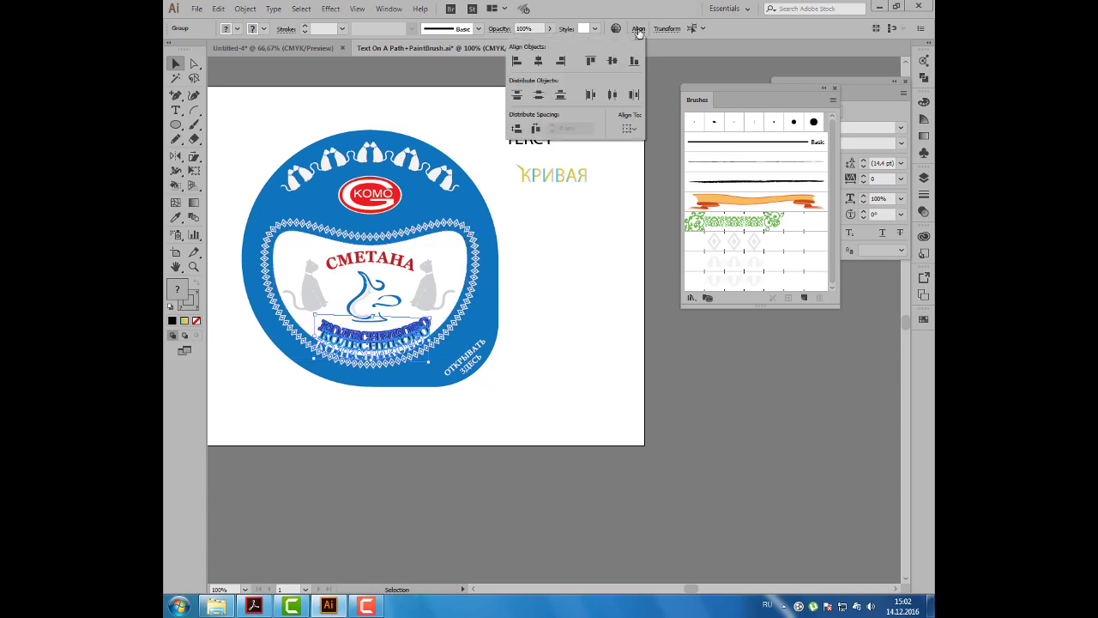
{"action": "left_click", "coordinate": [538, 61]}
{"action": "left_click", "coordinate": [610, 62]}
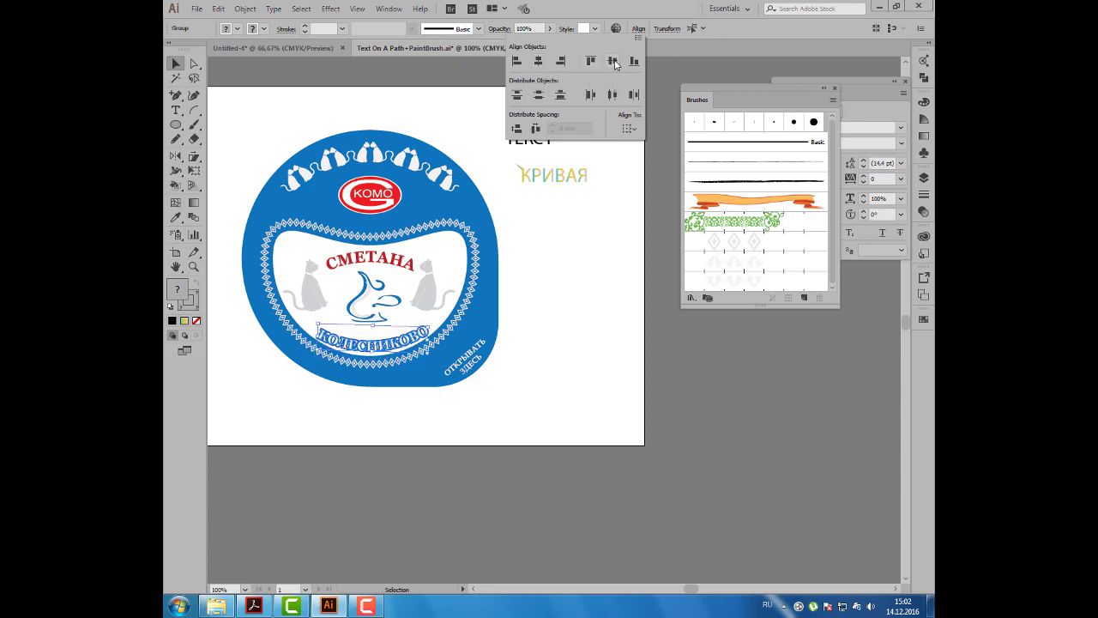
{"action": "left_click", "coordinate": [591, 209]}
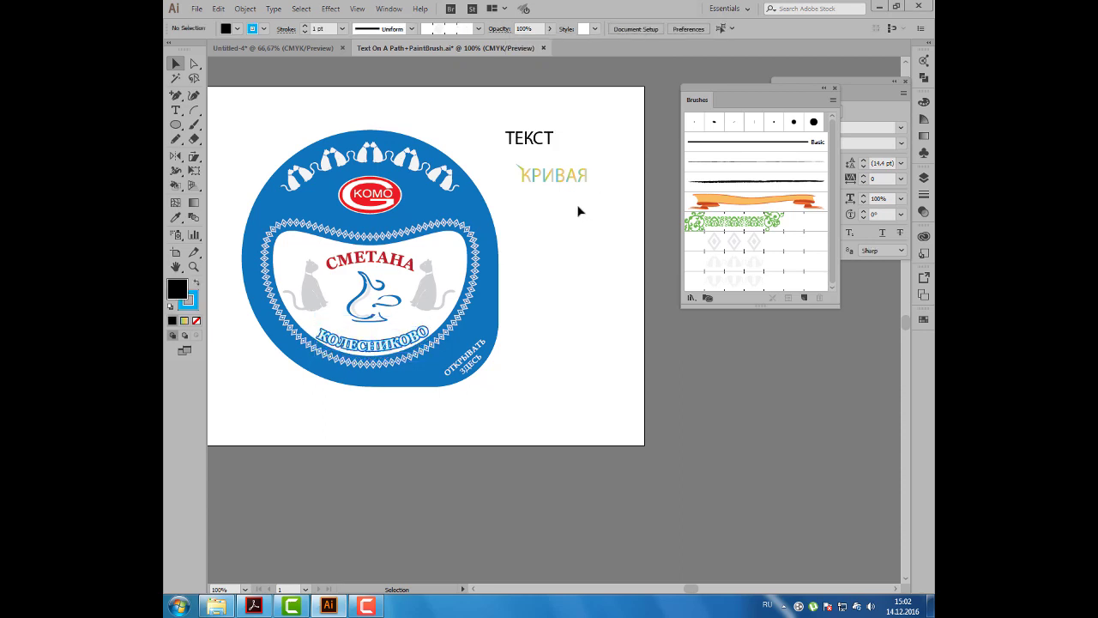
Step: Add a Myriad Pro 12 pt text line reading 'Хранить 15 3' beside the lid label
{"action": "left_click", "coordinate": [176, 110]}
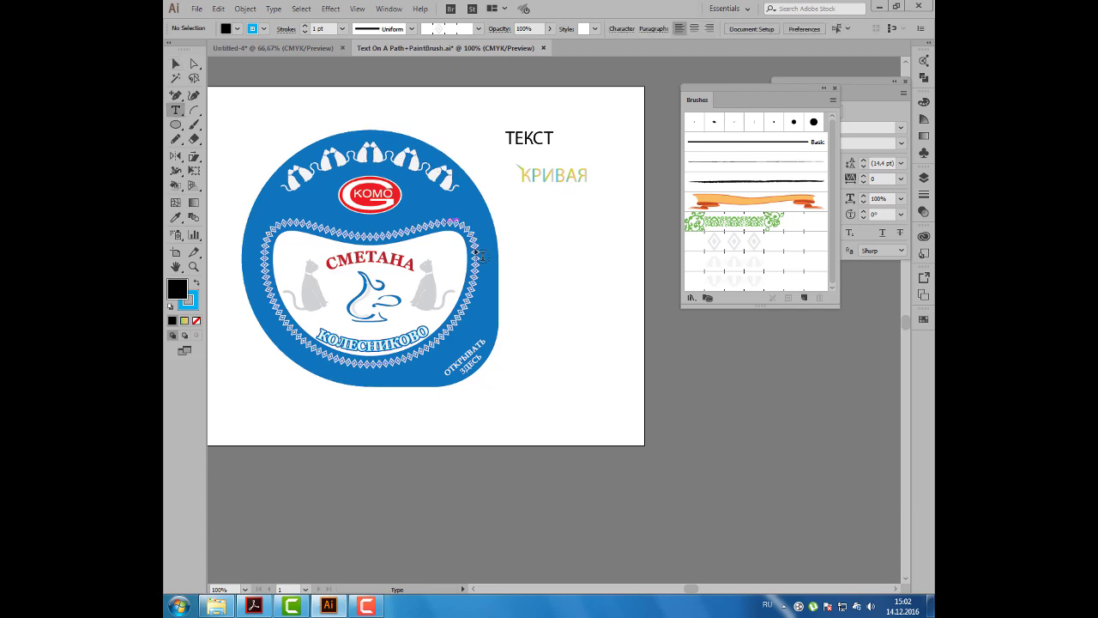
{"action": "left_click", "coordinate": [523, 306]}
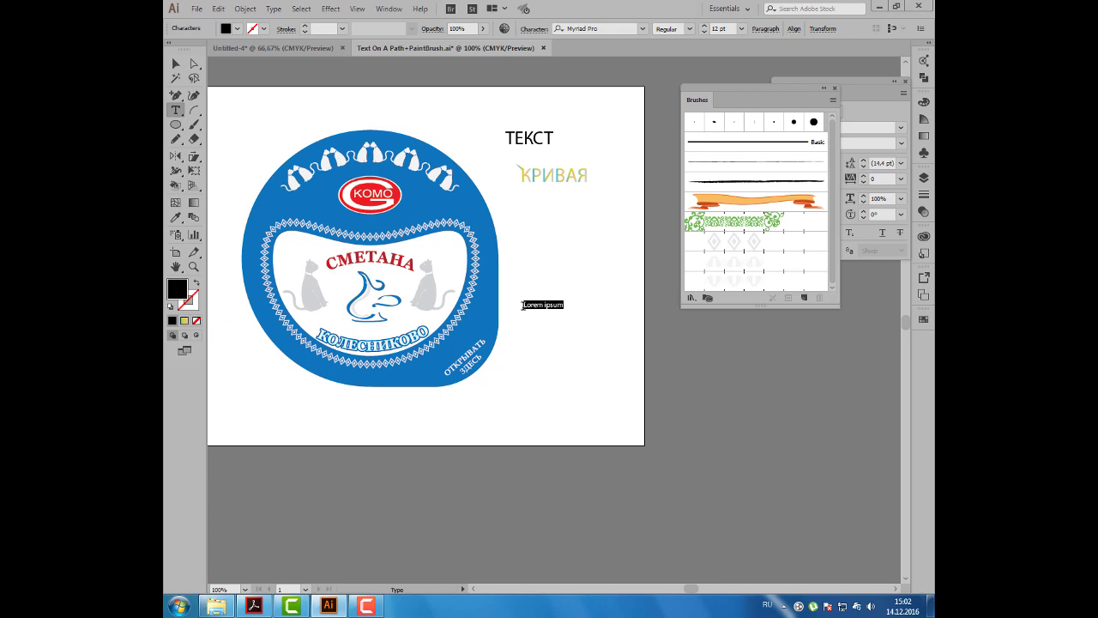
{"action": "key", "text": "BackSpace"}
{"action": "type", "text": "Хранить 15 3"}
{"action": "scroll", "coordinate": [581, 321], "scroll_direction": "up", "scroll_amount": 2}
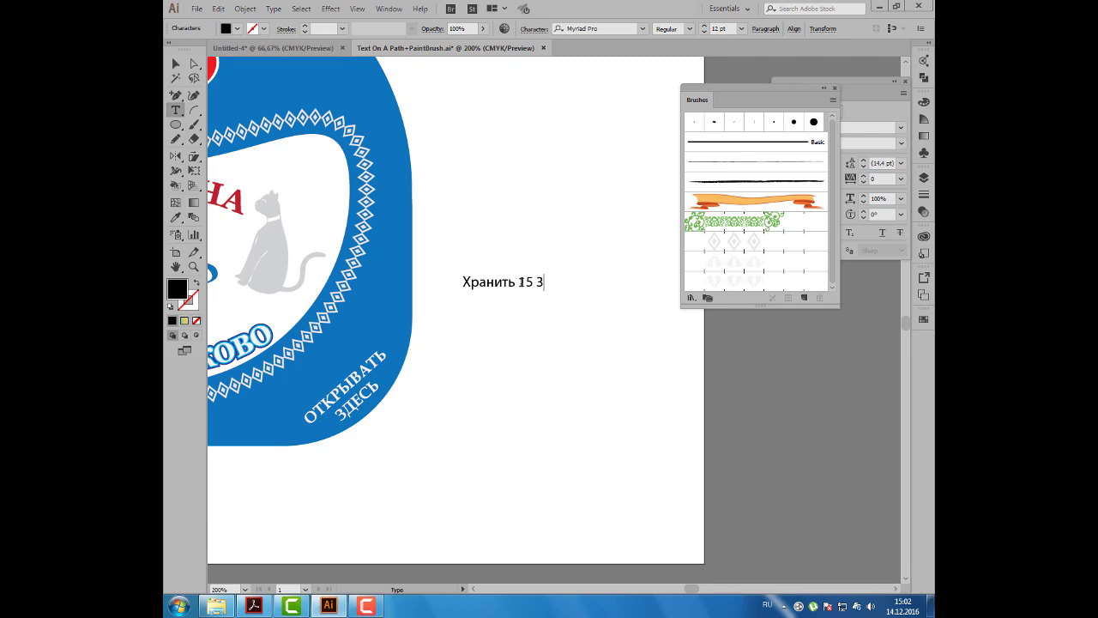
{"action": "left_click_drag", "start_coordinate": [736, 103], "coordinate": [922, 322]}
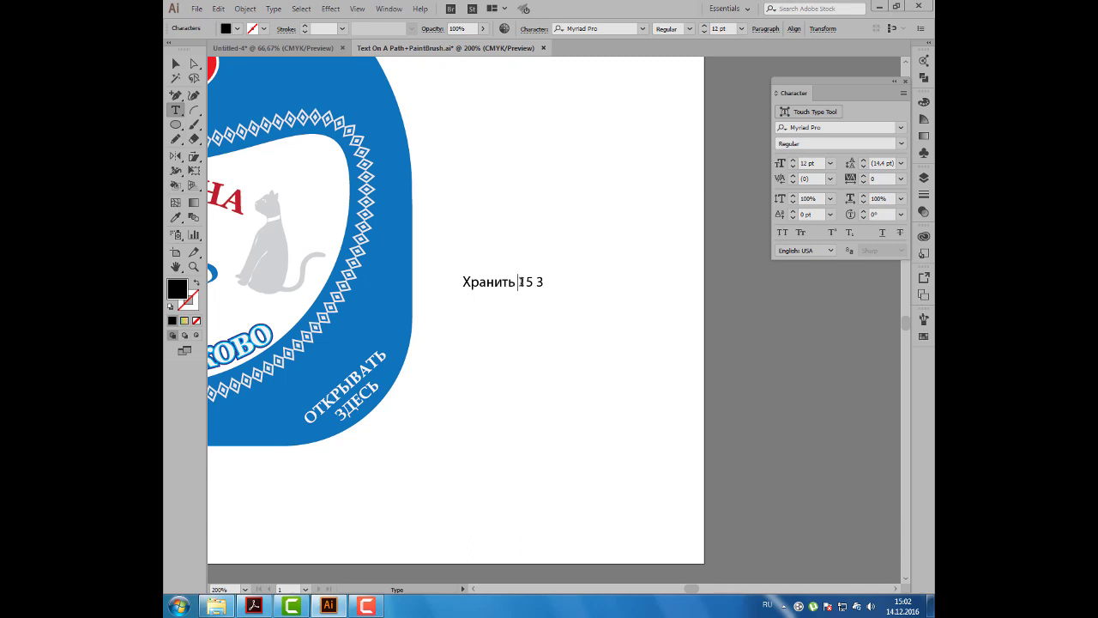
{"action": "left_click", "coordinate": [272, 8]}
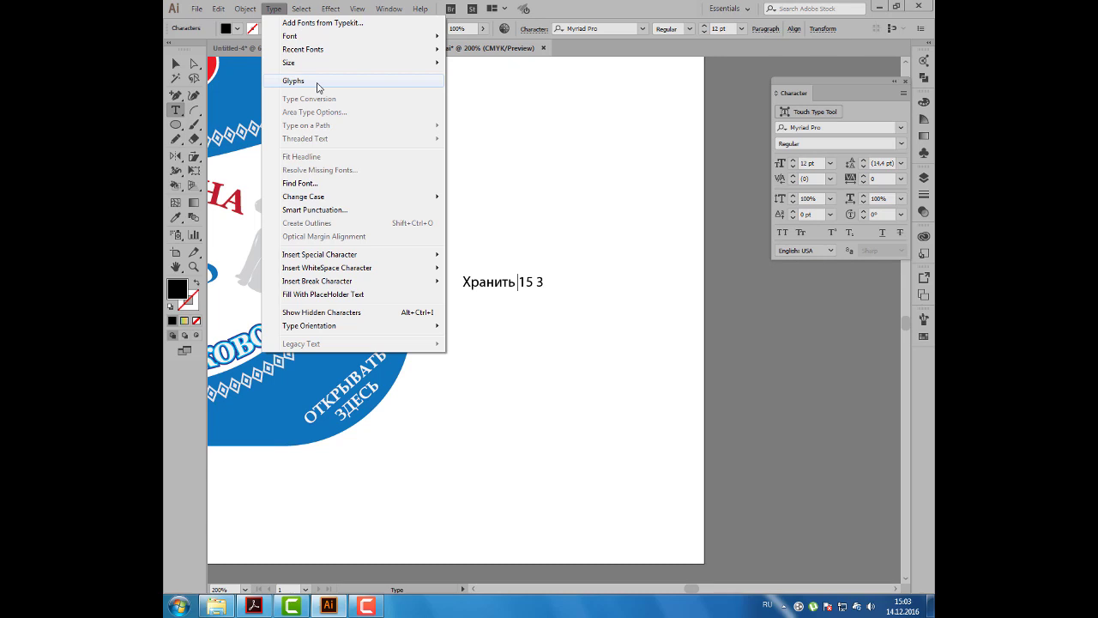
Step: From the Glyphs panel, insert a degree sign after 15 so it reads 'Хранить 15° 3'
{"action": "left_click", "coordinate": [317, 82]}
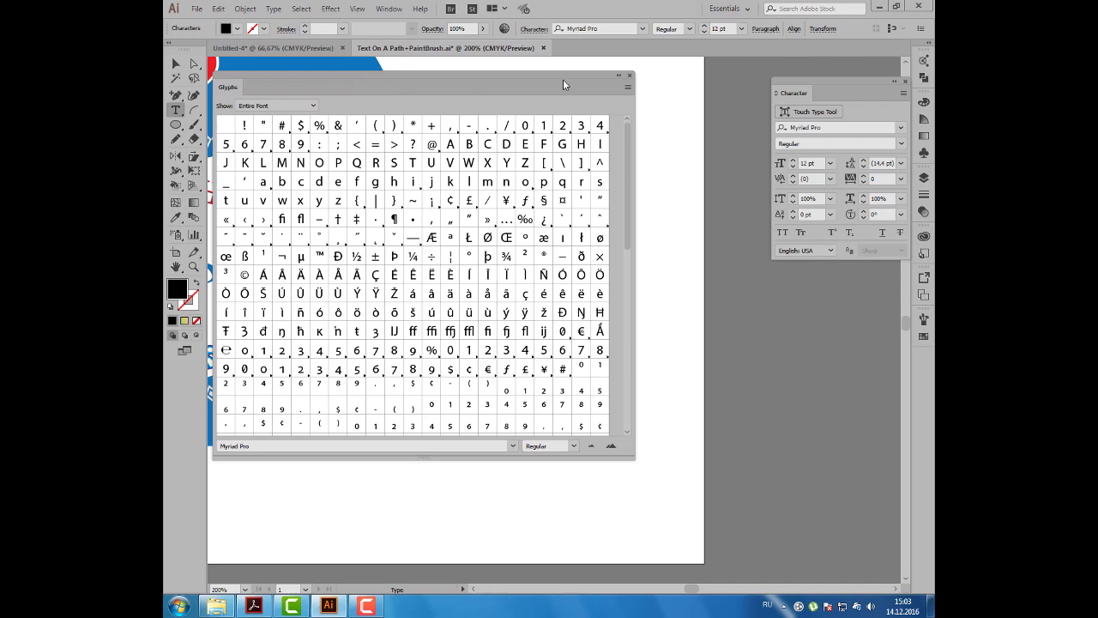
{"action": "left_click_drag", "start_coordinate": [225, 86], "coordinate": [584, 52]}
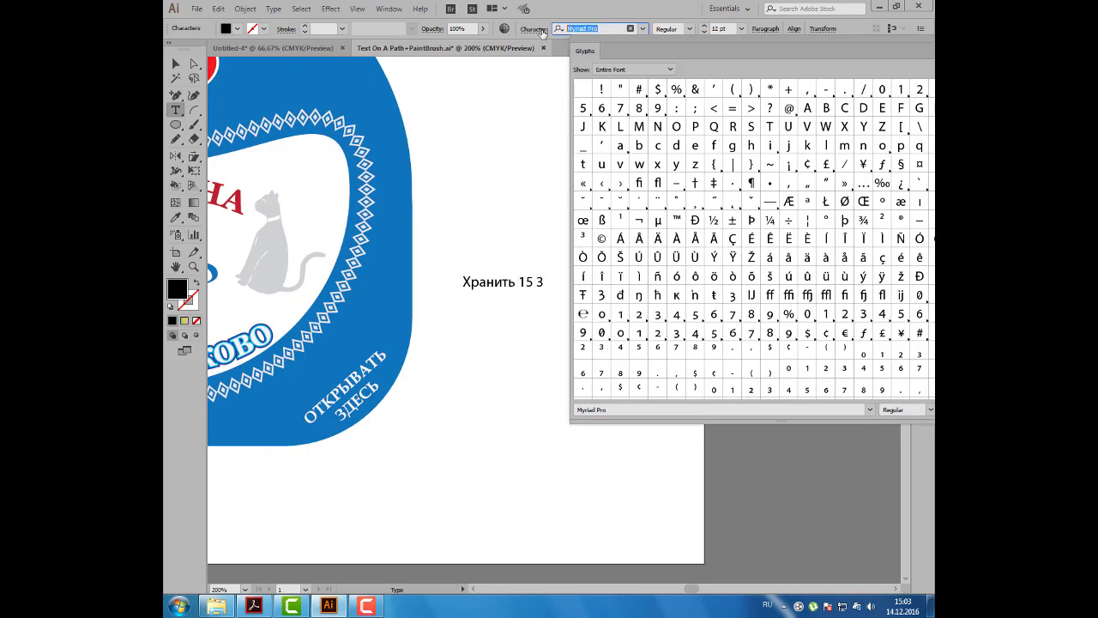
{"action": "left_click", "coordinate": [613, 410]}
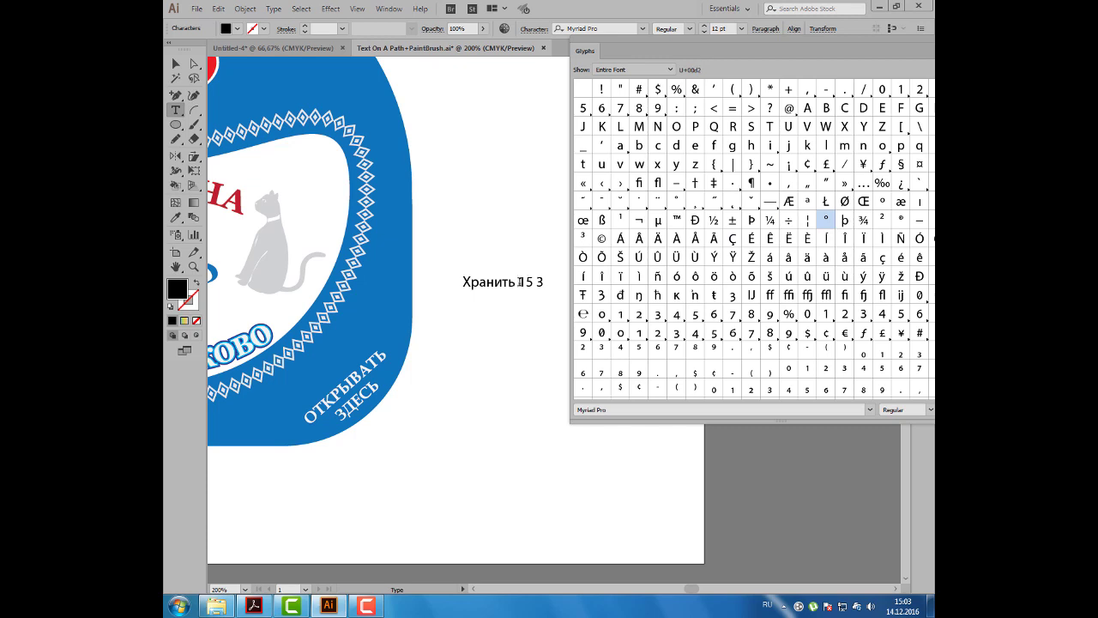
{"action": "left_click", "coordinate": [519, 281]}
{"action": "left_click", "coordinate": [533, 282]}
{"action": "double_click", "coordinate": [828, 223]}
{"action": "left_click", "coordinate": [539, 281]}
{"action": "left_click_drag", "start_coordinate": [729, 50], "coordinate": [683, 50]}
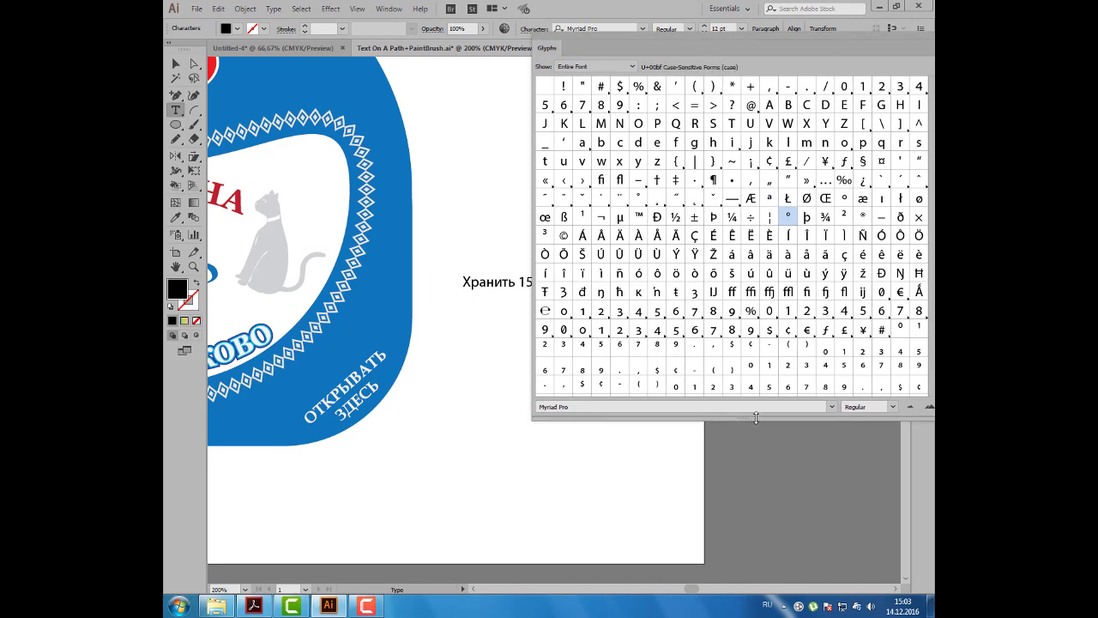
Step: Enlarge the Glyphs panel and insert a ± sign after the degree sign
{"action": "mouse_move", "coordinate": [756, 417]}
{"action": "left_mouse_down"}
{"action": "mouse_move", "coordinate": [772, 495]}
{"action": "mouse_move", "coordinate": [746, 536]}
{"action": "left_mouse_up"}
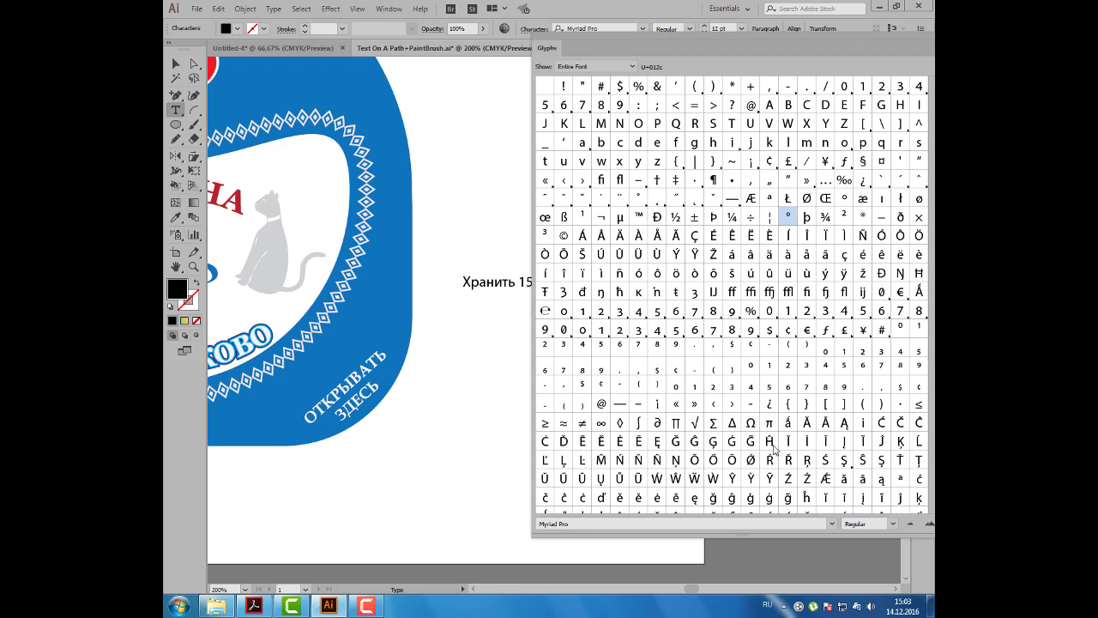
{"action": "scroll", "coordinate": [697, 441], "scroll_direction": "down", "scroll_amount": 1}
{"action": "scroll", "coordinate": [697, 441], "scroll_direction": "down", "scroll_amount": 1}
{"action": "scroll", "coordinate": [696, 441], "scroll_direction": "down", "scroll_amount": 1}
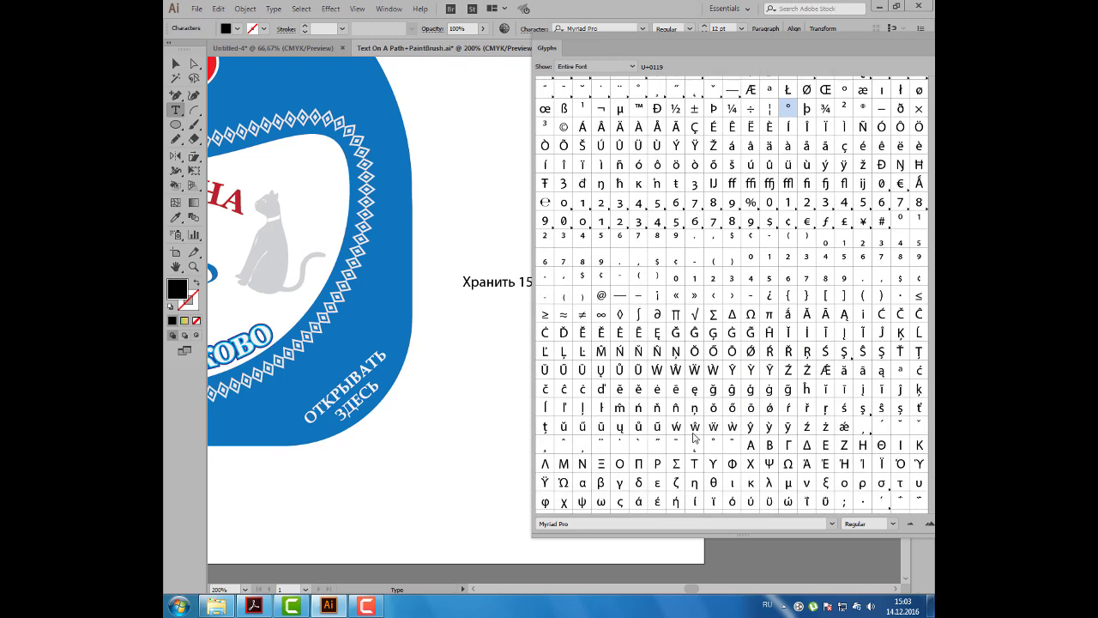
{"action": "scroll", "coordinate": [695, 437], "scroll_direction": "down", "scroll_amount": 1}
{"action": "scroll", "coordinate": [695, 437], "scroll_direction": "down", "scroll_amount": 1}
{"action": "scroll", "coordinate": [695, 438], "scroll_direction": "down", "scroll_amount": 1}
{"action": "scroll", "coordinate": [695, 438], "scroll_direction": "down", "scroll_amount": 1}
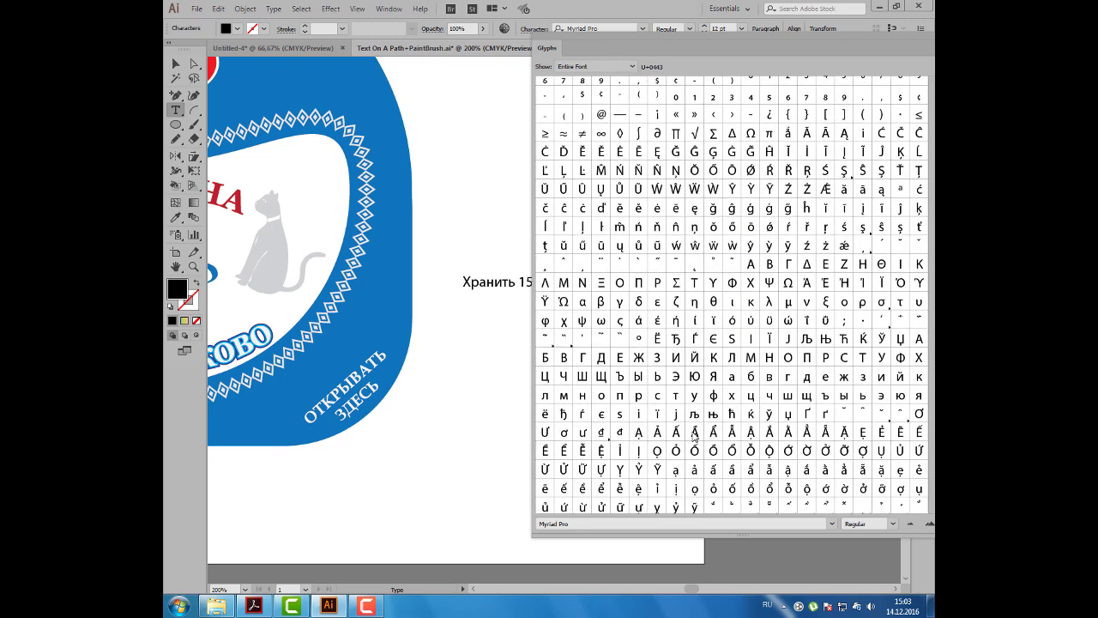
{"action": "scroll", "coordinate": [694, 438], "scroll_direction": "down", "scroll_amount": 1}
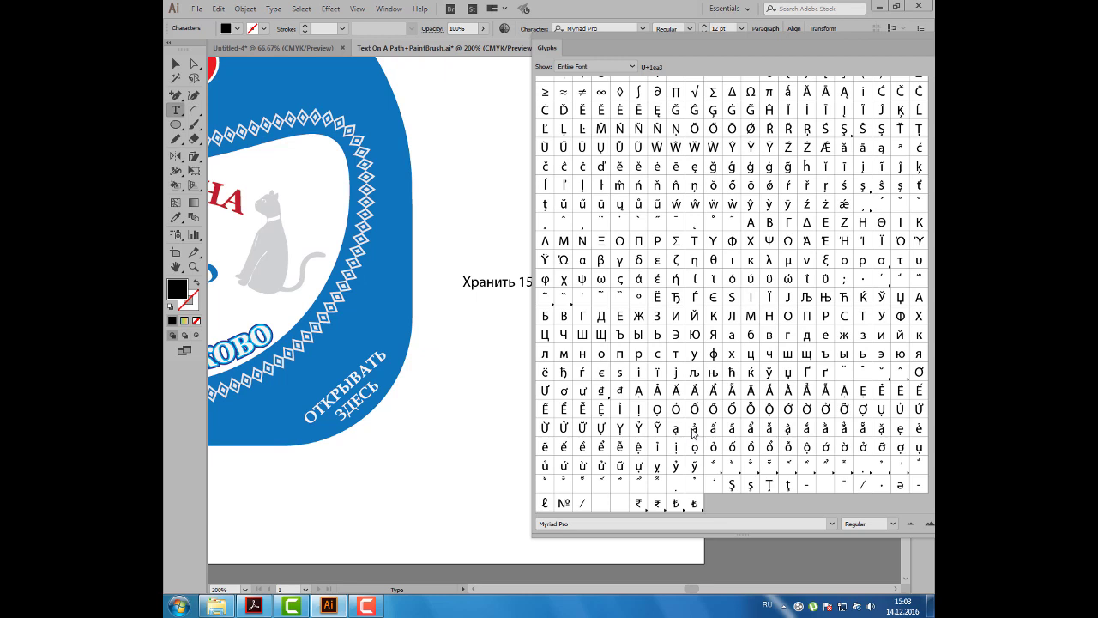
{"action": "scroll", "coordinate": [693, 433], "scroll_direction": "up", "scroll_amount": 2}
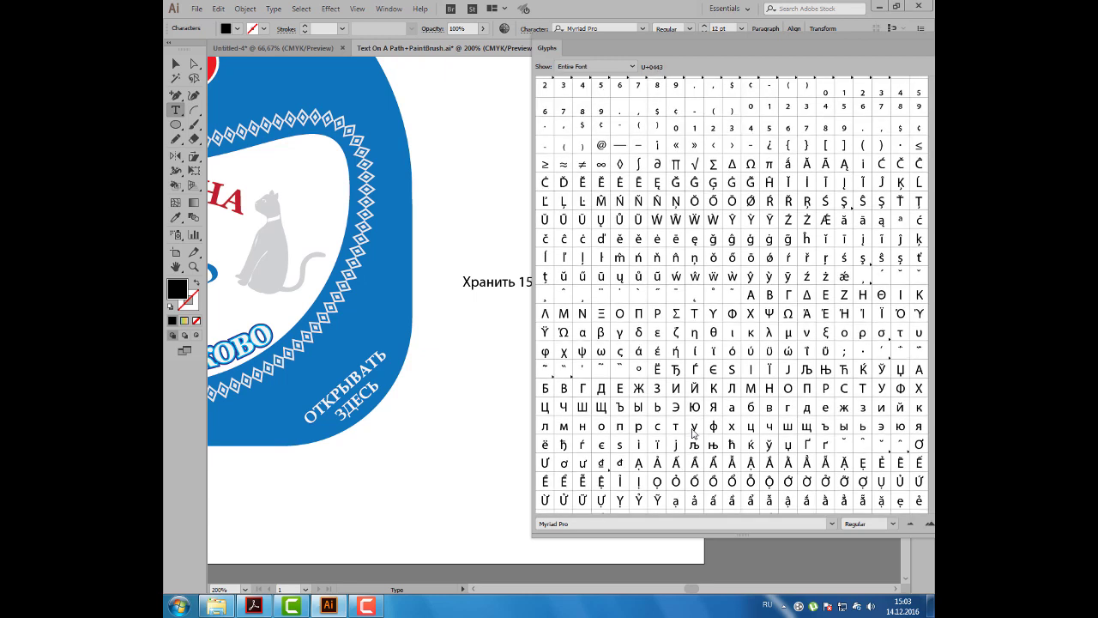
{"action": "scroll", "coordinate": [694, 434], "scroll_direction": "up", "scroll_amount": 1}
{"action": "scroll", "coordinate": [694, 433], "scroll_direction": "up", "scroll_amount": 1}
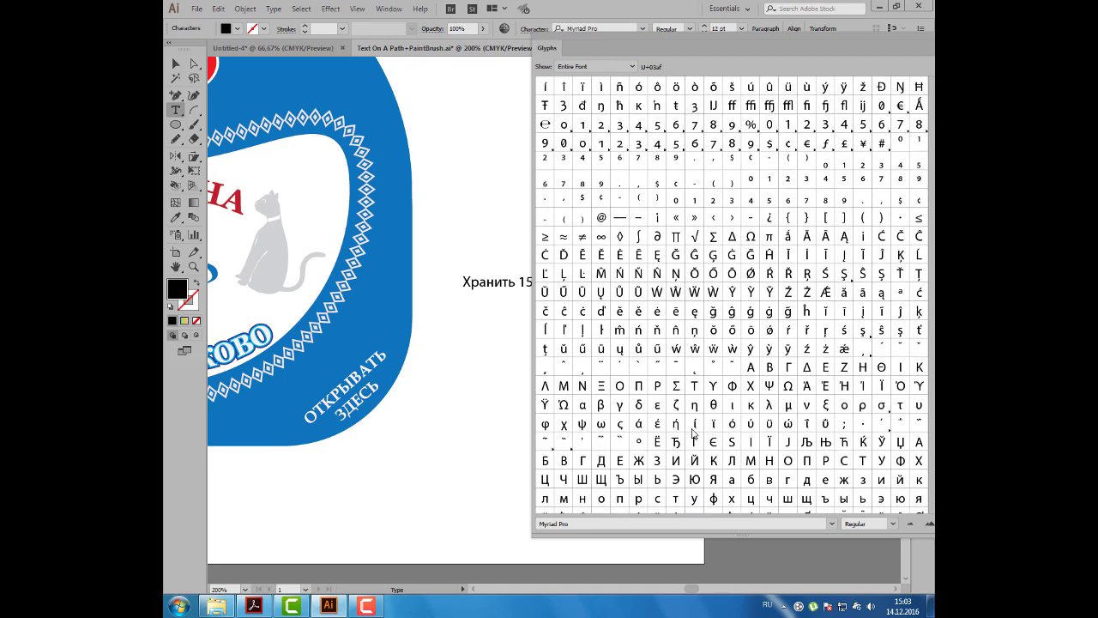
{"action": "scroll", "coordinate": [693, 433], "scroll_direction": "up", "scroll_amount": 1}
{"action": "scroll", "coordinate": [693, 433], "scroll_direction": "up", "scroll_amount": 1}
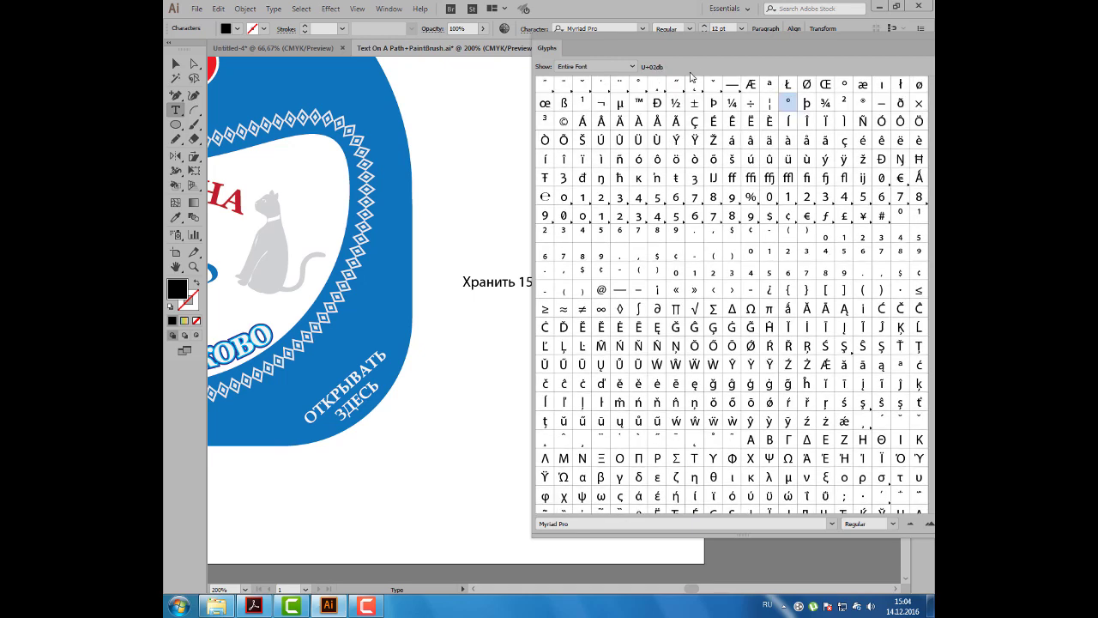
{"action": "left_click_drag", "start_coordinate": [689, 42], "coordinate": [697, 33]}
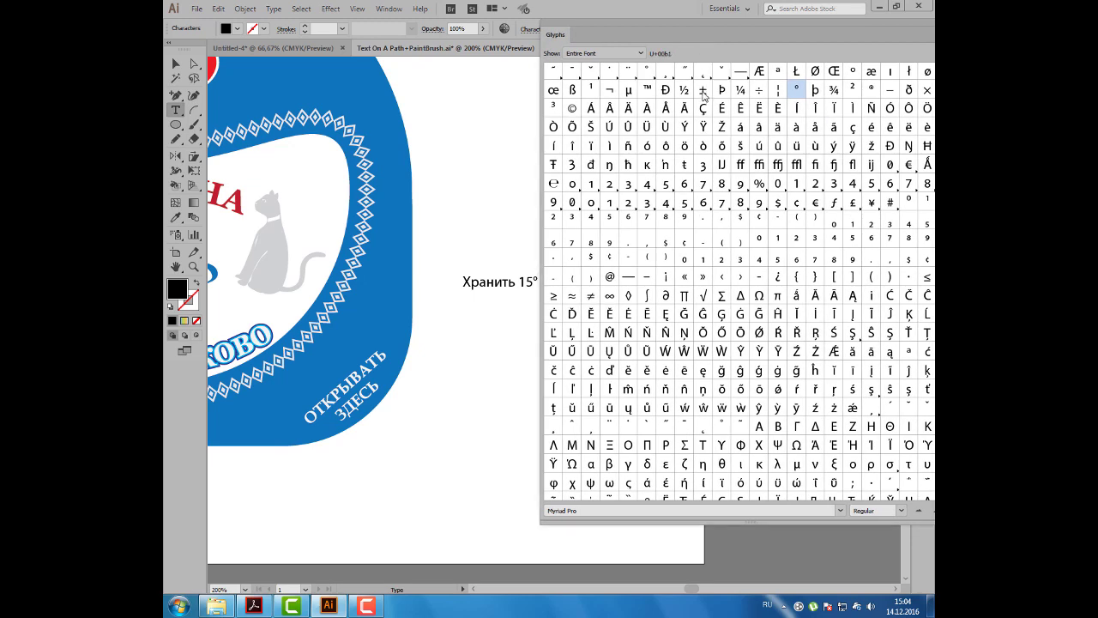
{"action": "double_click", "coordinate": [703, 90]}
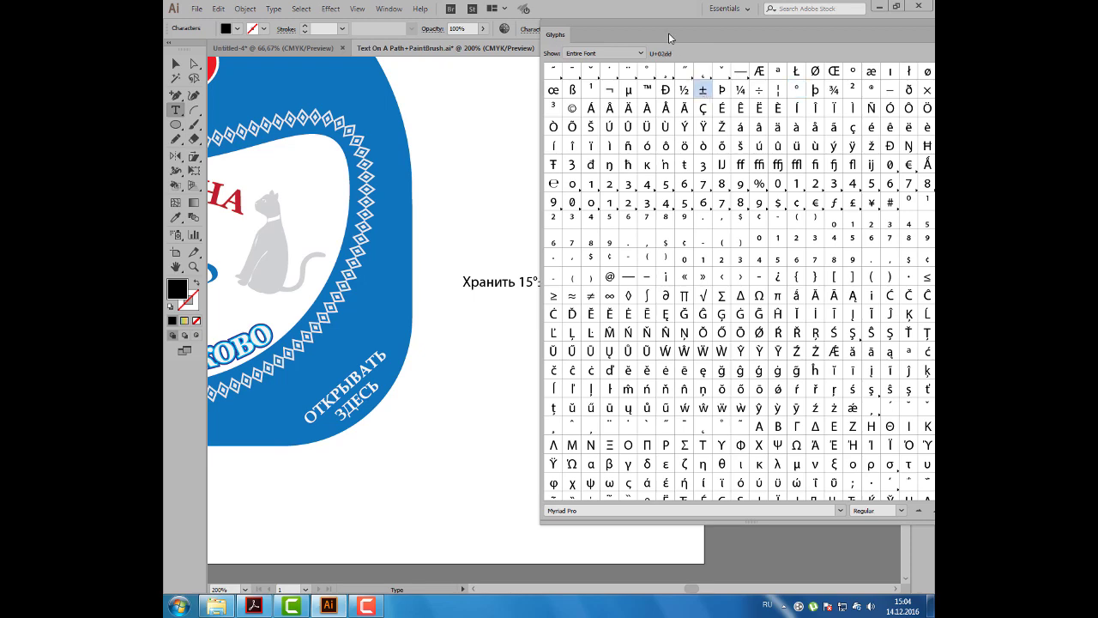
Step: Shift and scroll the Glyphs panel so the storage text is uncovered
{"action": "left_click_drag", "start_coordinate": [668, 33], "coordinate": [714, 34]}
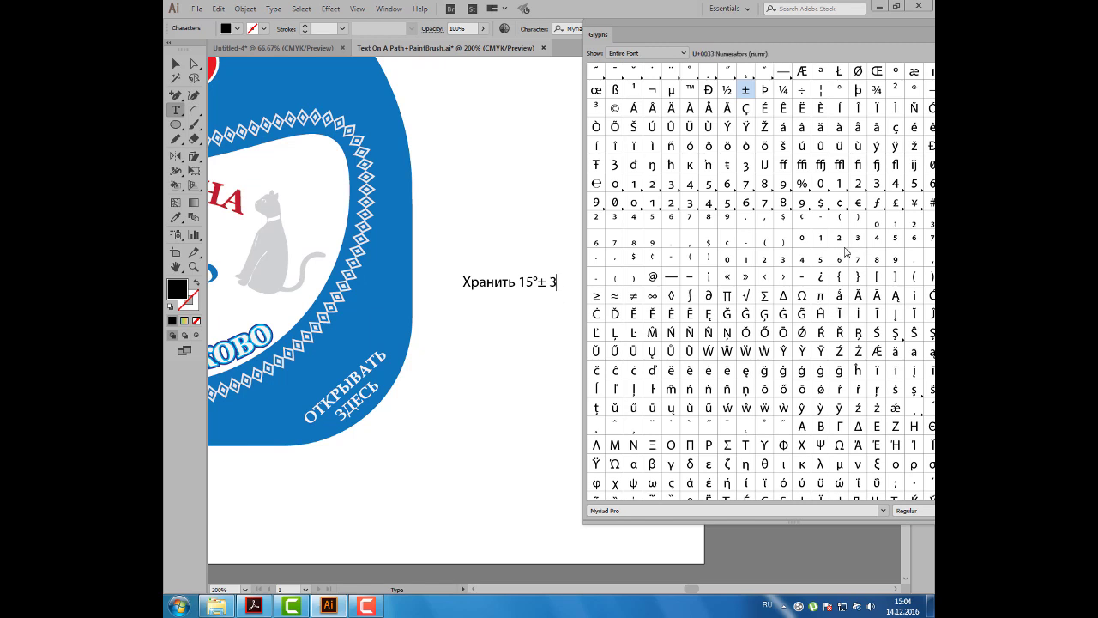
{"action": "scroll", "coordinate": [838, 254], "scroll_direction": "down", "scroll_amount": 2}
{"action": "scroll", "coordinate": [839, 253], "scroll_direction": "down", "scroll_amount": 1}
{"action": "scroll", "coordinate": [838, 253], "scroll_direction": "down", "scroll_amount": 3}
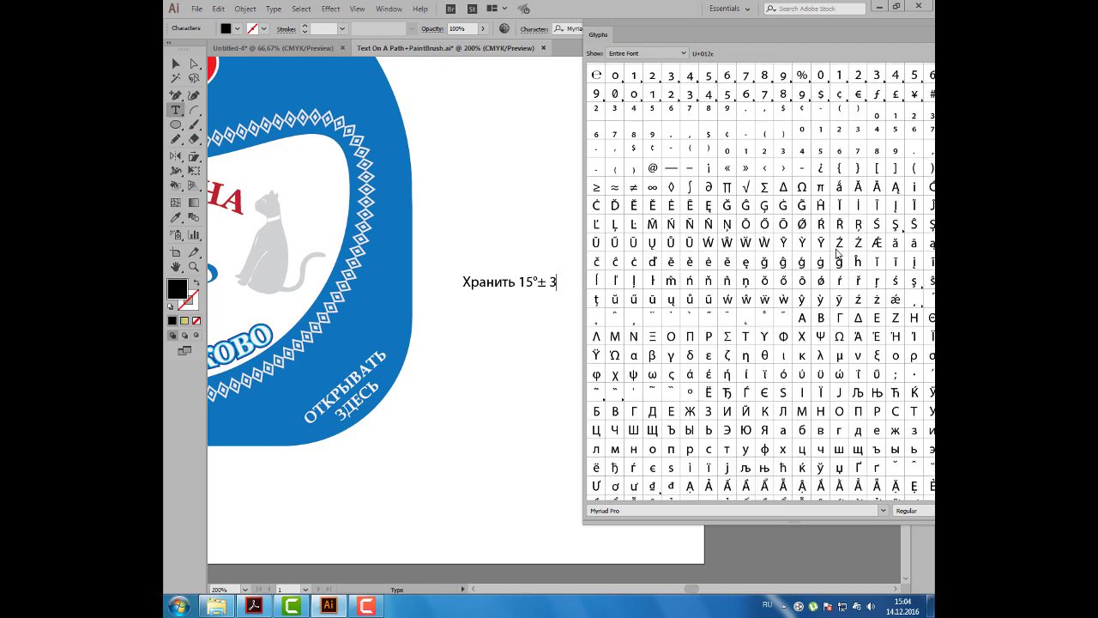
{"action": "scroll", "coordinate": [838, 254], "scroll_direction": "down", "scroll_amount": 3}
{"action": "scroll", "coordinate": [838, 254], "scroll_direction": "down", "scroll_amount": 3}
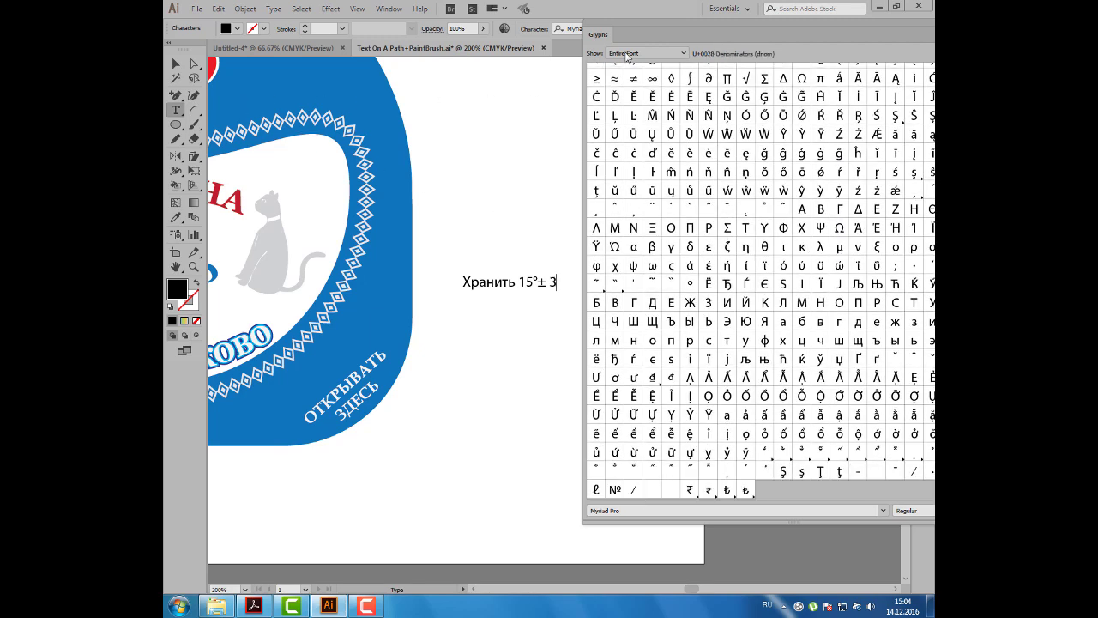
{"action": "left_click_drag", "start_coordinate": [652, 43], "coordinate": [600, 42]}
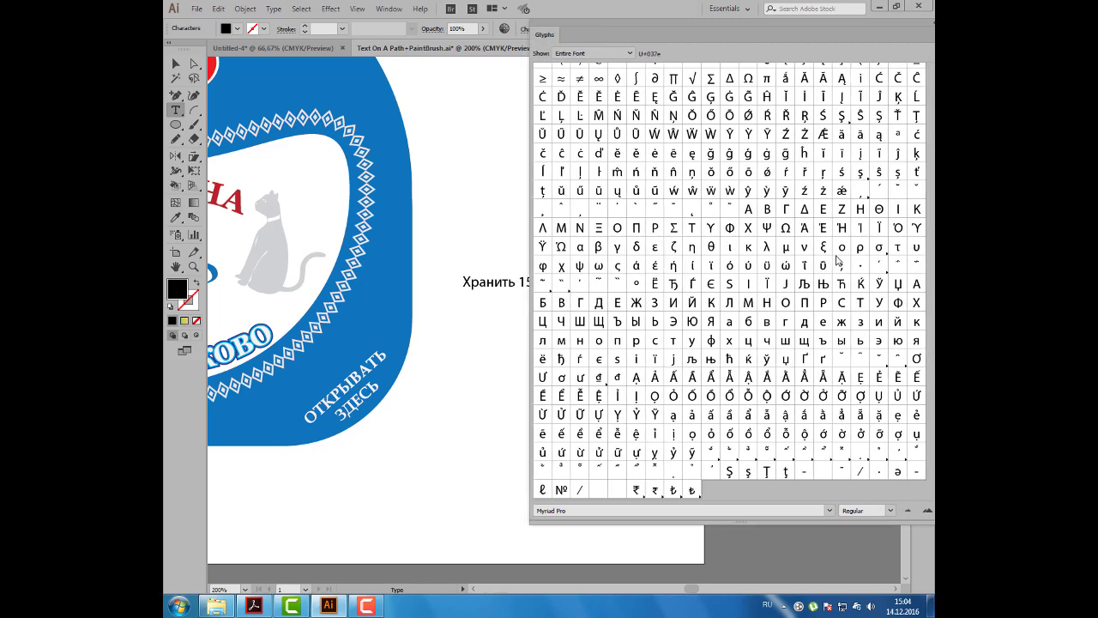
{"action": "scroll", "coordinate": [839, 266], "scroll_direction": "up", "scroll_amount": 3}
{"action": "scroll", "coordinate": [839, 268], "scroll_direction": "up", "scroll_amount": 5}
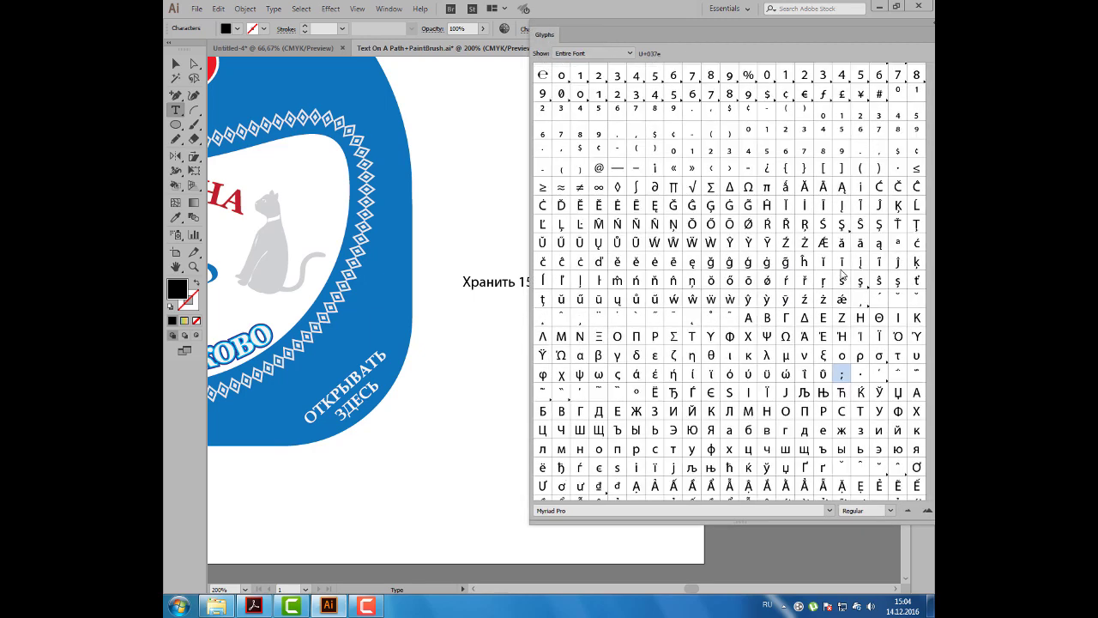
{"action": "scroll", "coordinate": [841, 273], "scroll_direction": "up", "scroll_amount": 6}
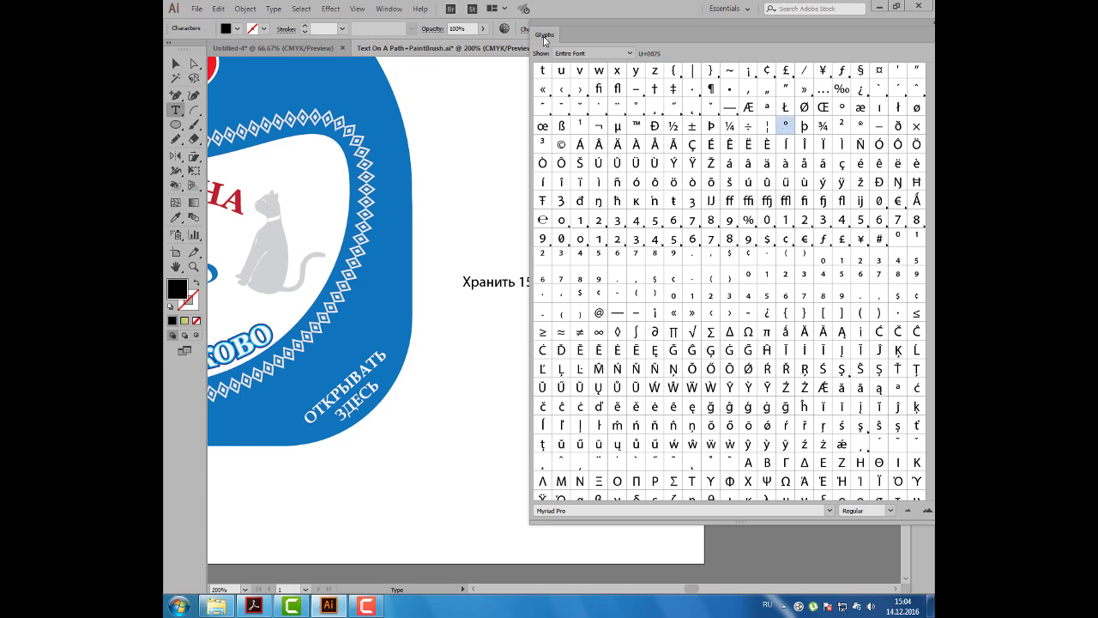
{"action": "left_click_drag", "start_coordinate": [544, 40], "coordinate": [598, 40]}
Step: Move the 'Хранить 15°± 3°' text slightly higher
{"action": "left_click", "coordinate": [176, 64]}
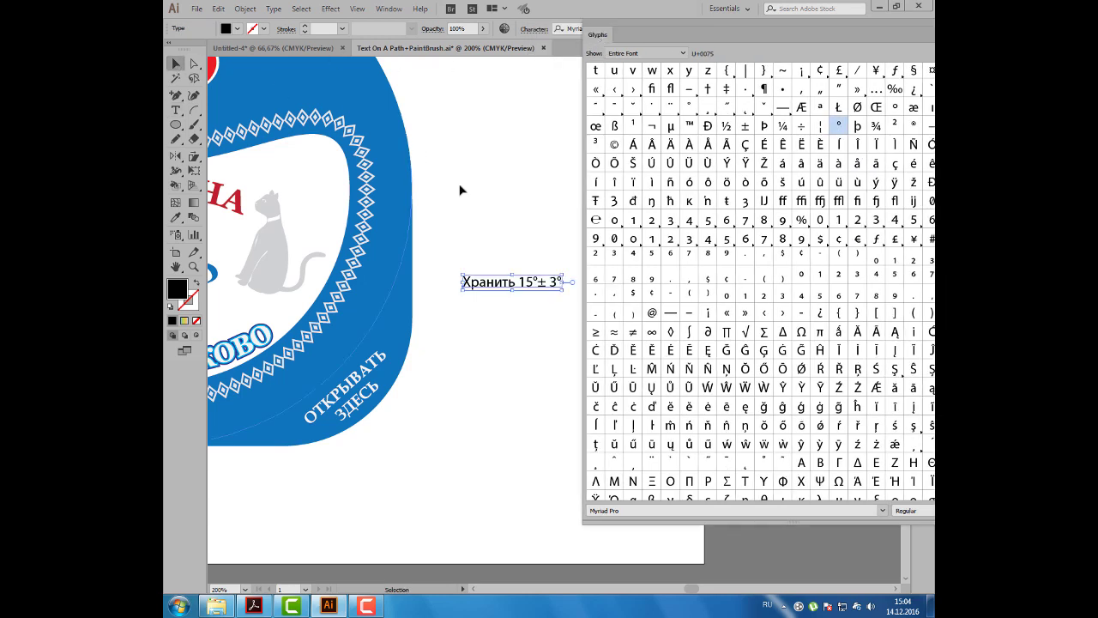
{"action": "left_click_drag", "start_coordinate": [494, 283], "coordinate": [454, 128]}
{"action": "left_click", "coordinate": [461, 179]}
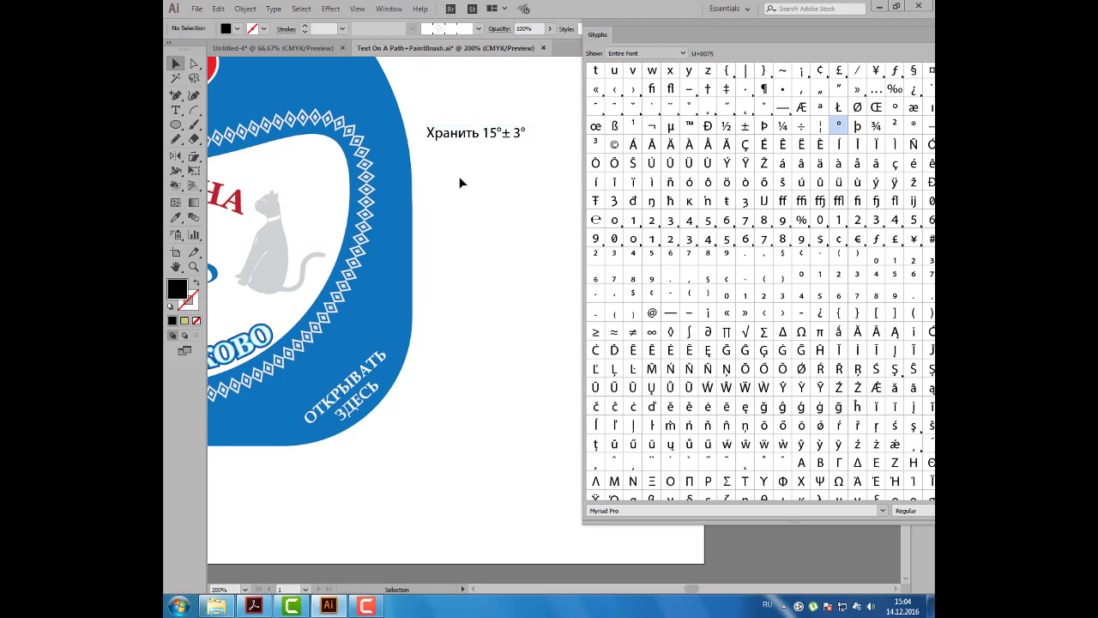
Step: Start an empty text object and switch the Glyphs panel font to Webdings
{"action": "left_click", "coordinate": [176, 110]}
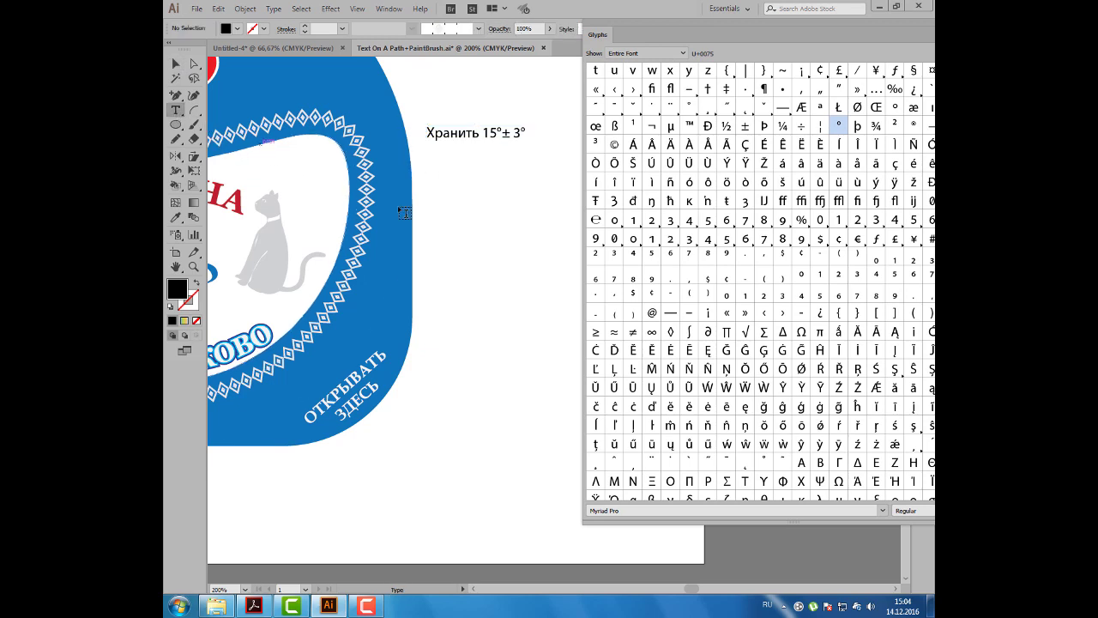
{"action": "left_click", "coordinate": [458, 254]}
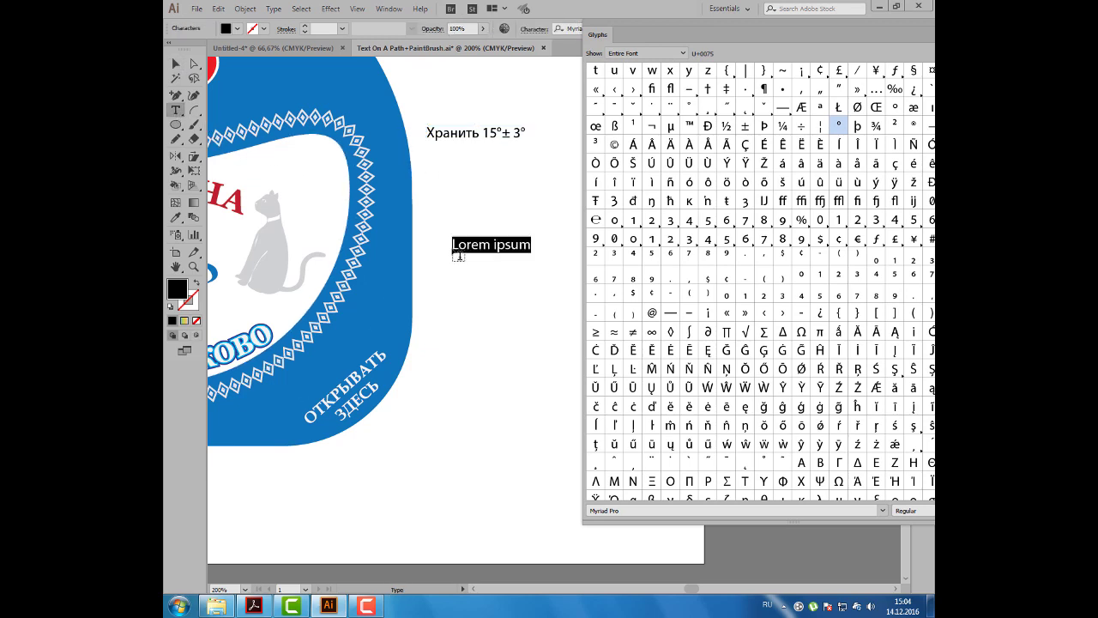
{"action": "key", "text": "BackSpace"}
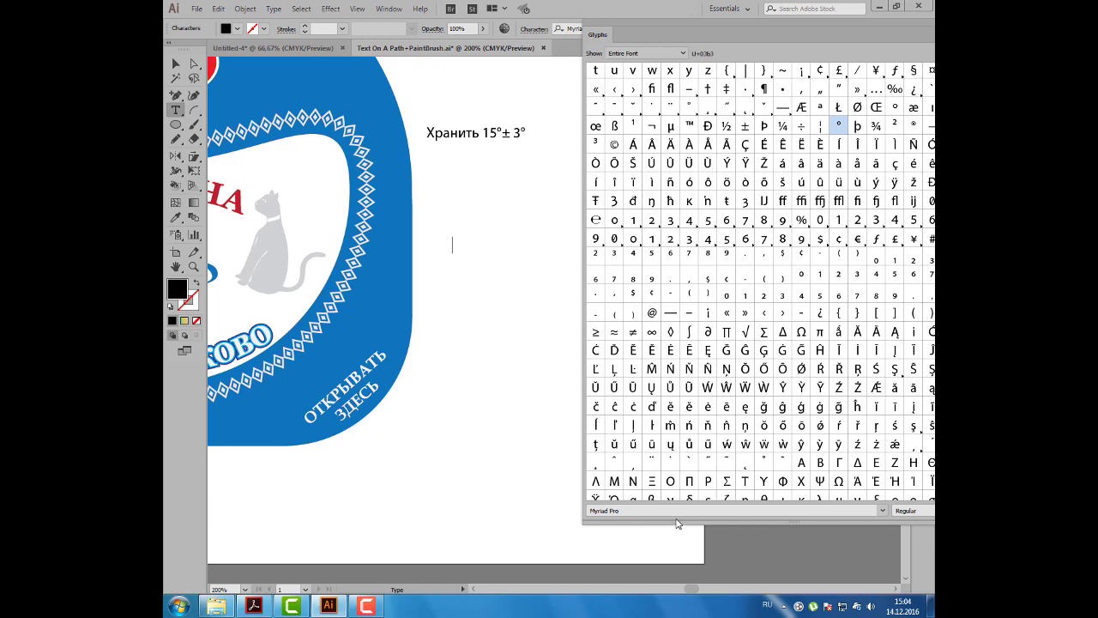
{"action": "left_click_drag", "start_coordinate": [677, 523], "coordinate": [651, 253]}
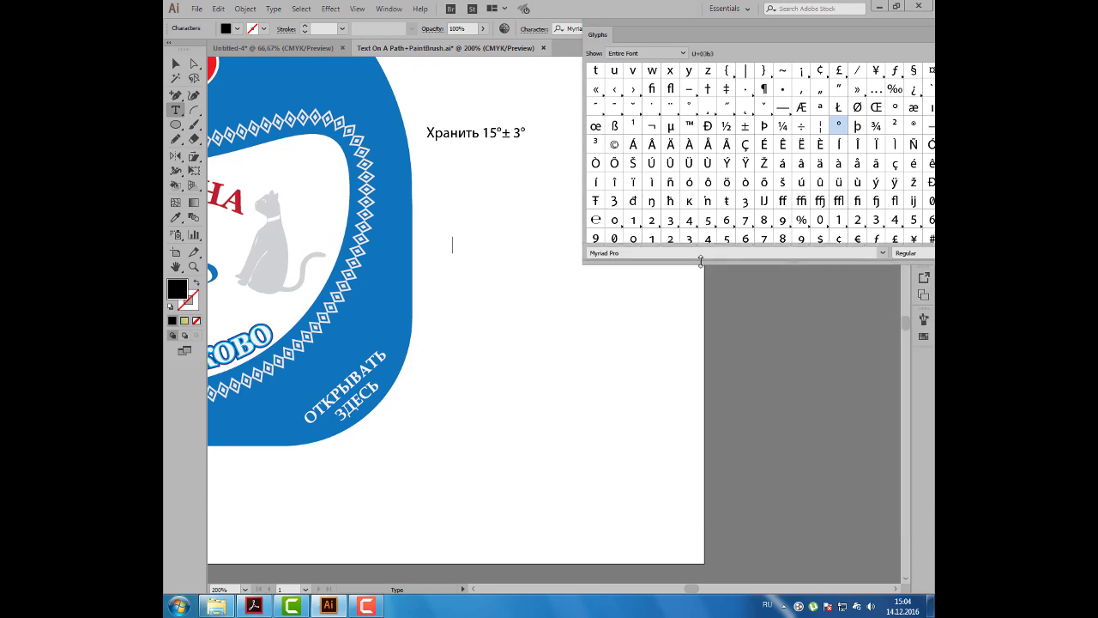
{"action": "left_click", "coordinate": [652, 251]}
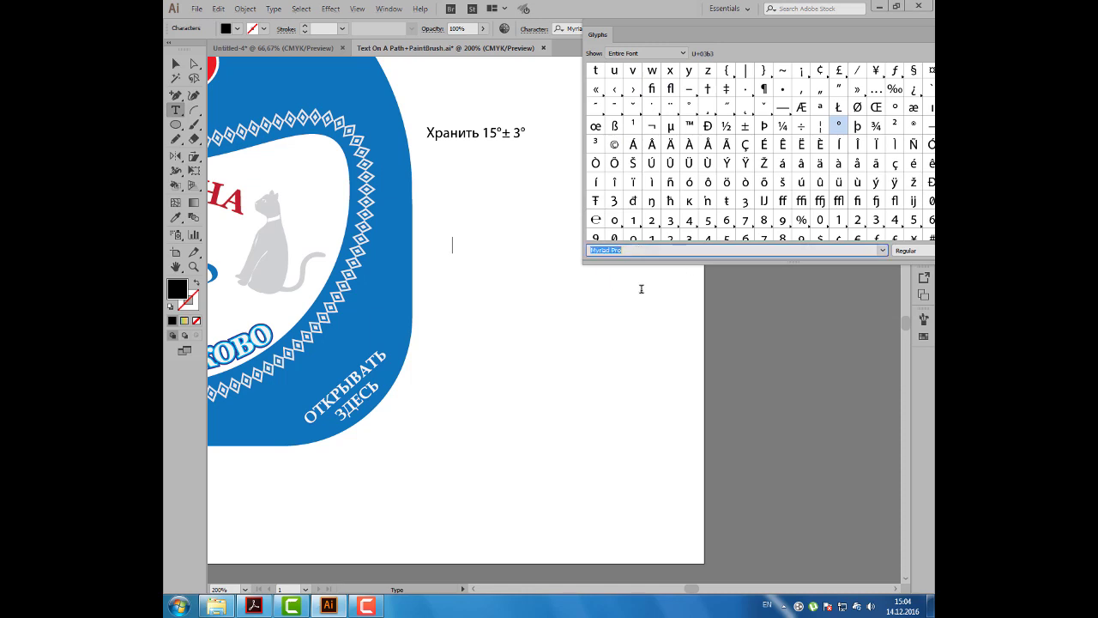
{"action": "type", "text": "Webdings"}
{"action": "key", "text": "Return"}
{"action": "key", "text": "Return"}
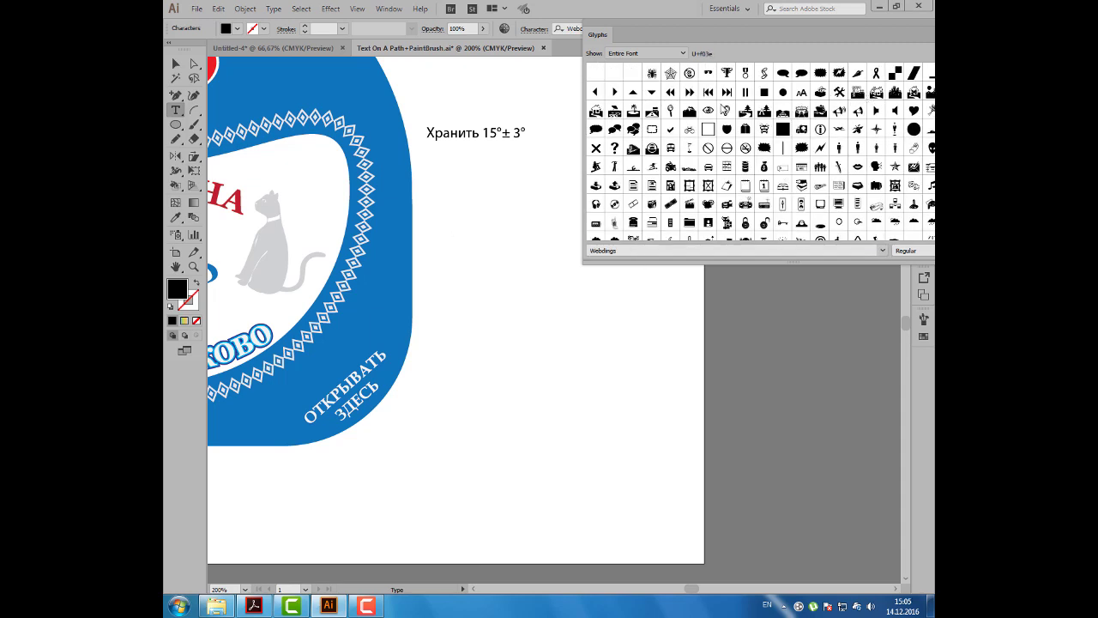
Step: Insert the Webdings palm-island glyph and scale it up
{"action": "left_click", "coordinate": [635, 109]}
{"action": "double_click", "coordinate": [636, 110]}
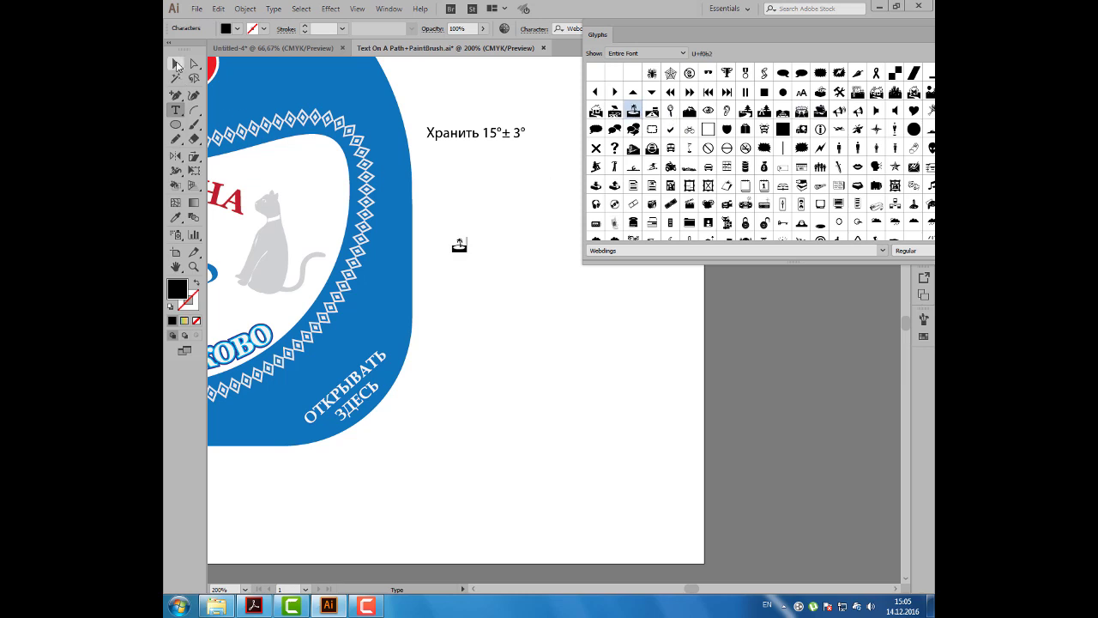
{"action": "double_click", "coordinate": [459, 244]}
{"action": "left_click", "coordinate": [176, 63]}
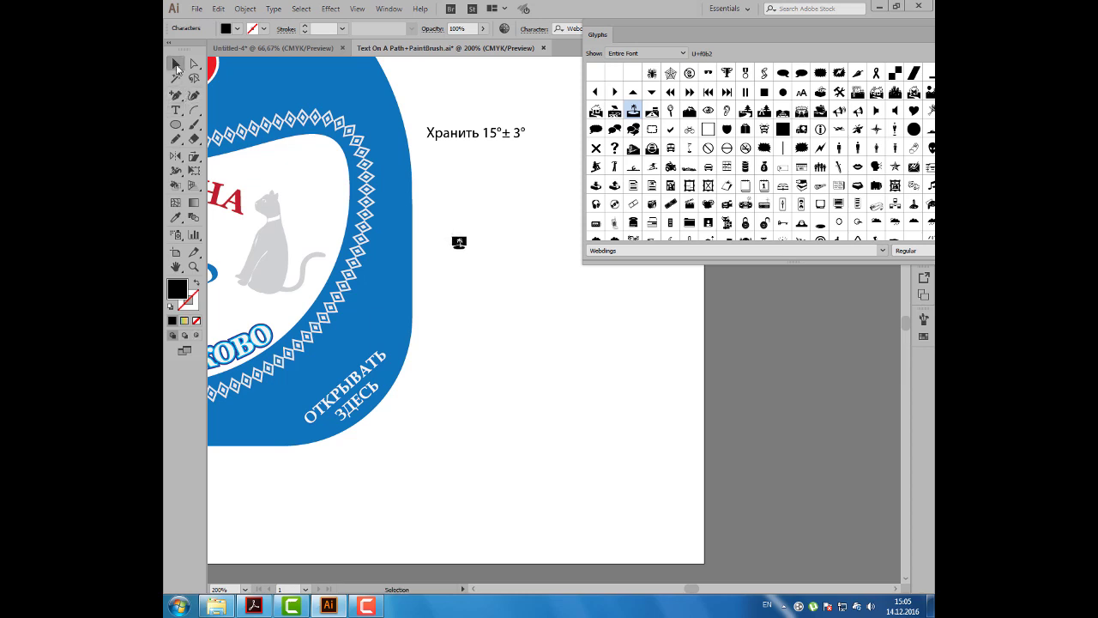
{"action": "left_click_drag", "start_coordinate": [468, 254], "coordinate": [557, 346]}
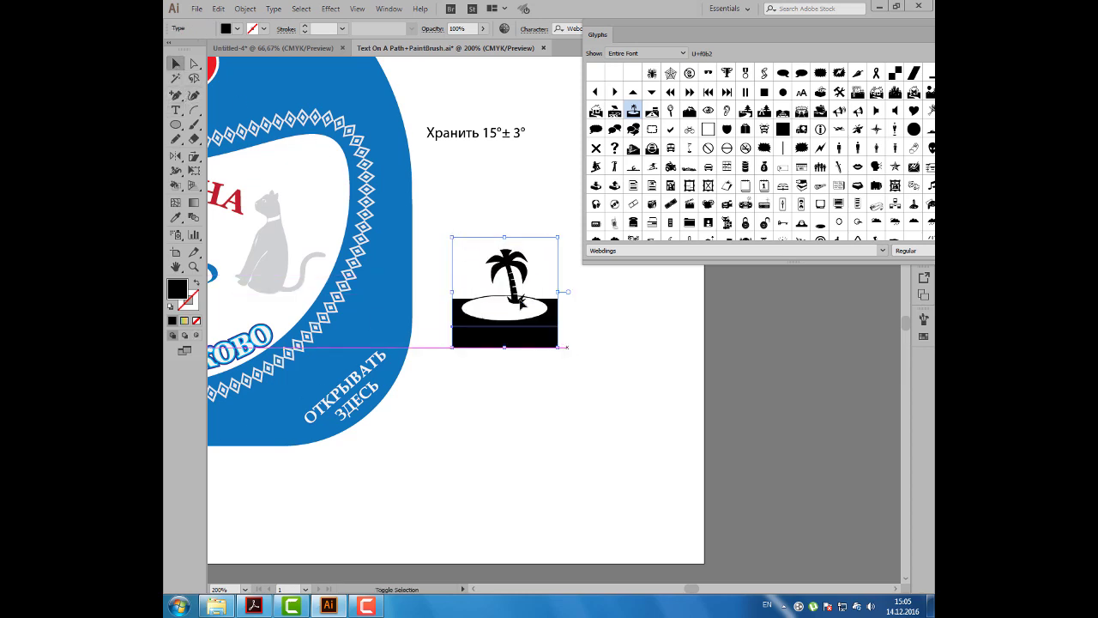
Step: Convert the palm-island symbol into outlined shapes
{"action": "left_click", "coordinate": [276, 9]}
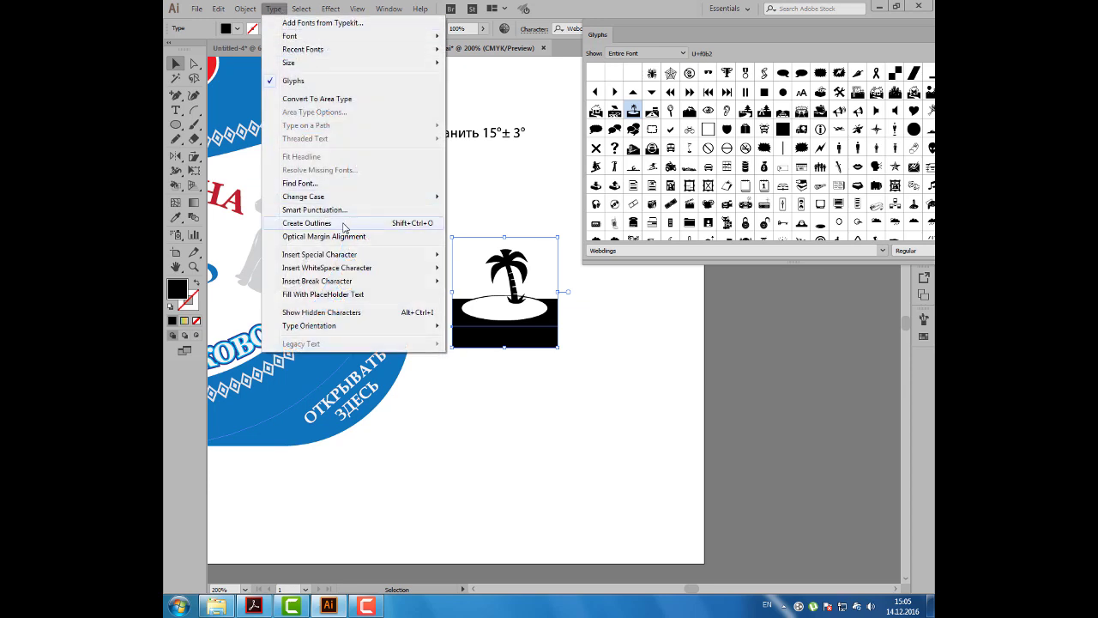
{"action": "left_click", "coordinate": [343, 225]}
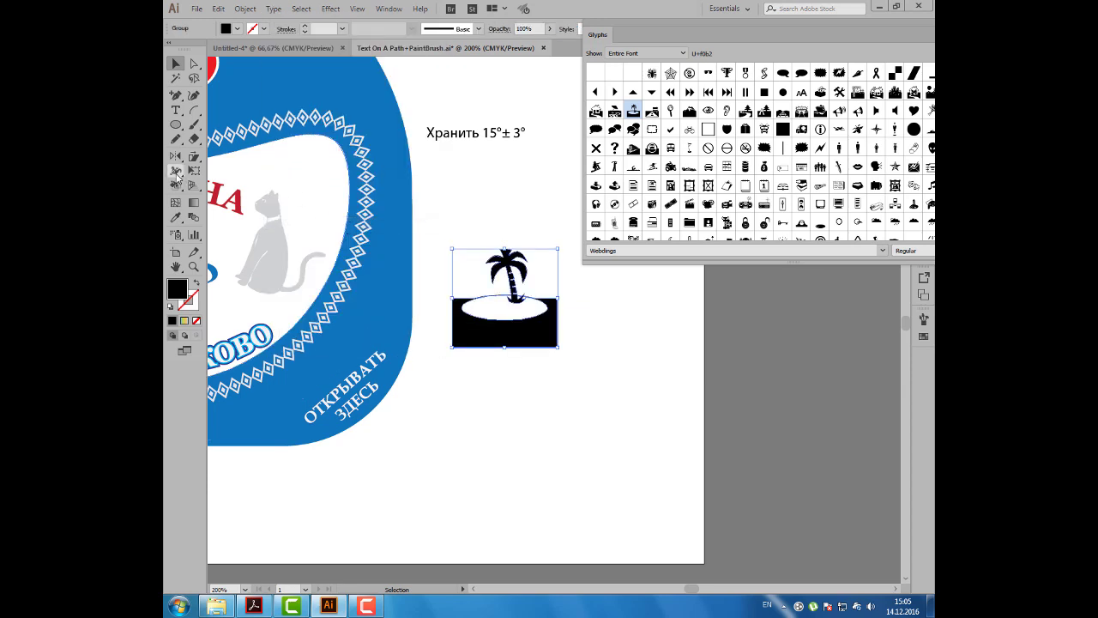
{"action": "left_click_drag", "start_coordinate": [177, 174], "coordinate": [241, 204]}
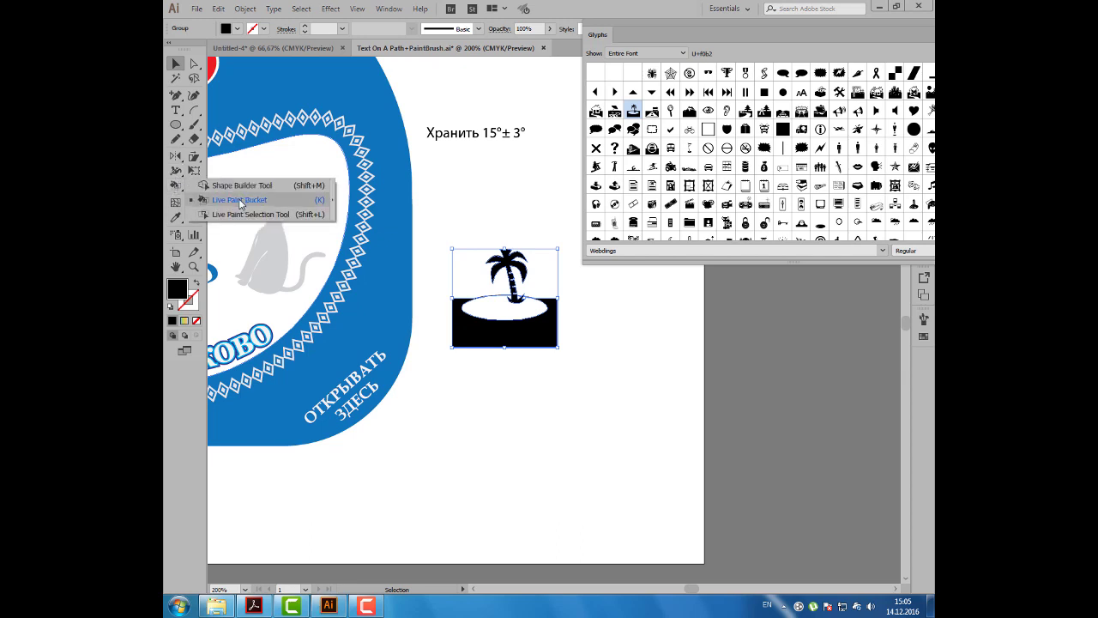
Step: With the Live Paint Bucket, fill the palm leaves and trunk green
{"action": "left_click", "coordinate": [240, 201]}
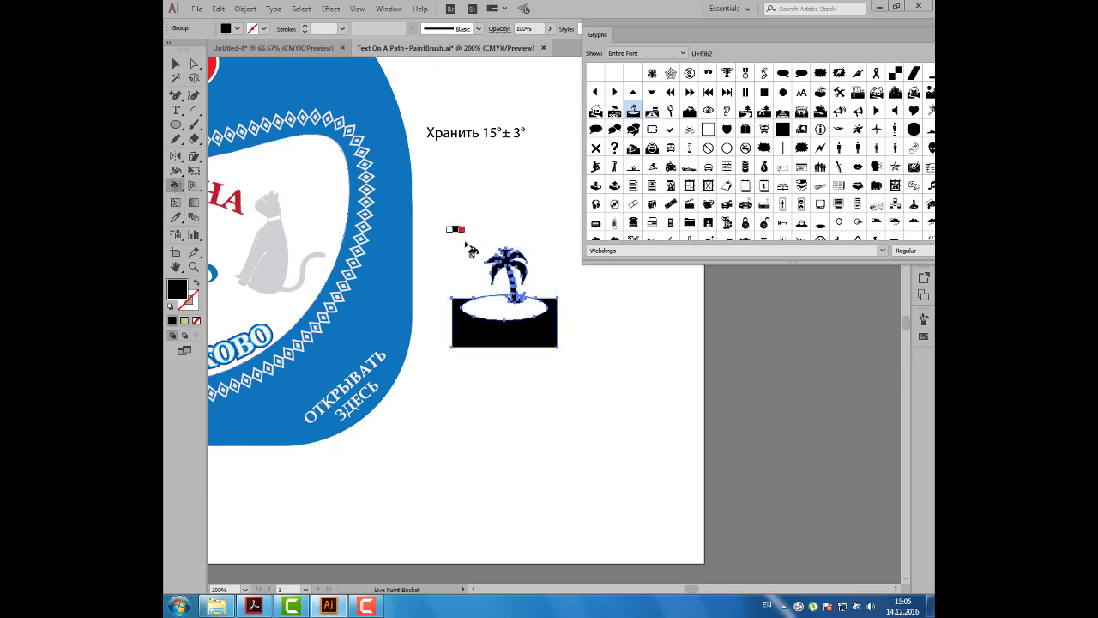
{"action": "key", "text": "Right"}
{"action": "key", "text": "Right"}
{"action": "key", "text": "Right"}
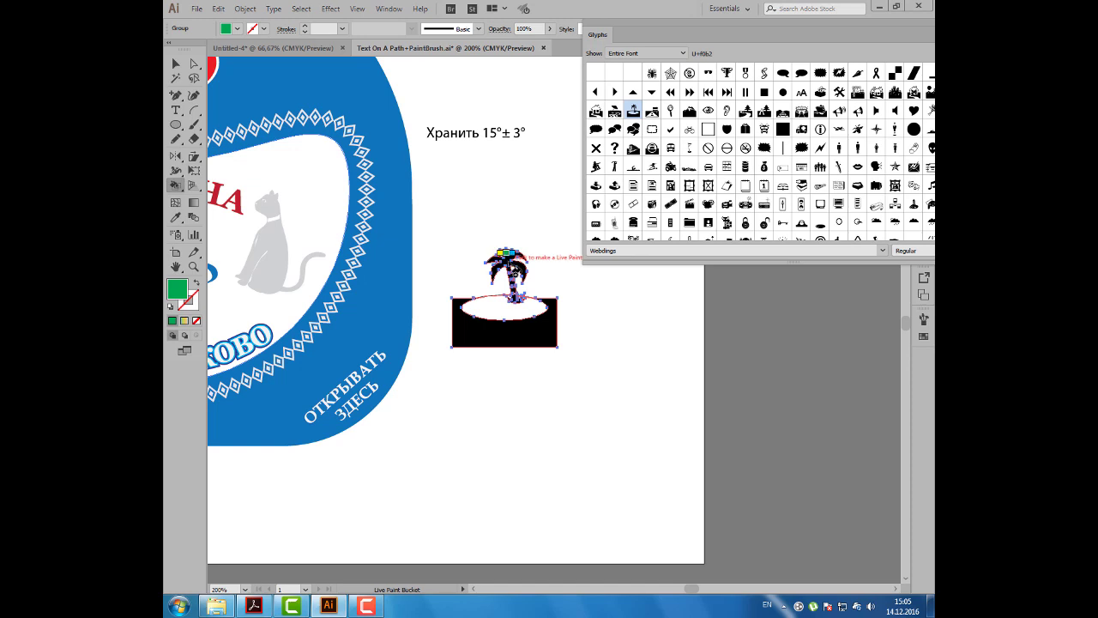
{"action": "left_click", "coordinate": [512, 264]}
{"action": "key", "text": "Right"}
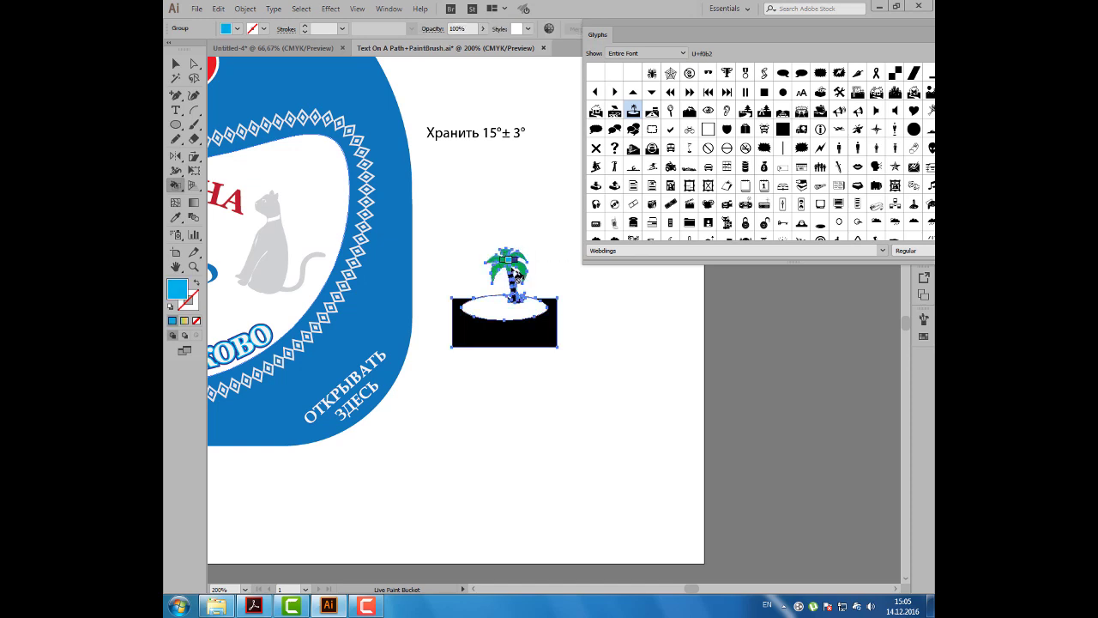
{"action": "left_click", "coordinate": [516, 283]}
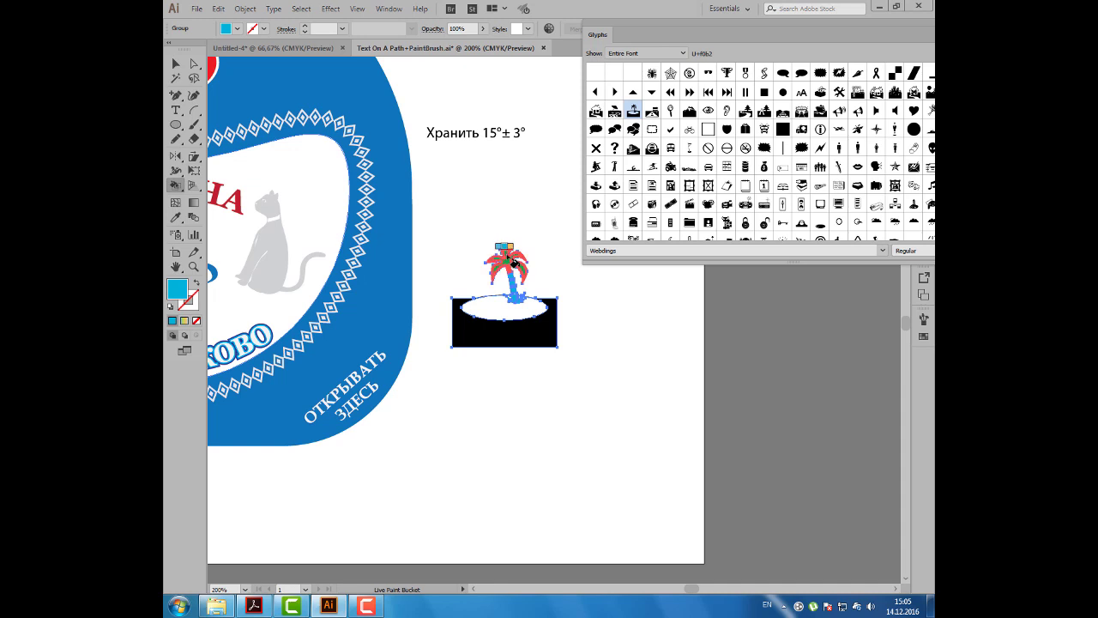
{"action": "key", "text": "Left"}
{"action": "key", "text": "Left"}
{"action": "key", "text": "Right"}
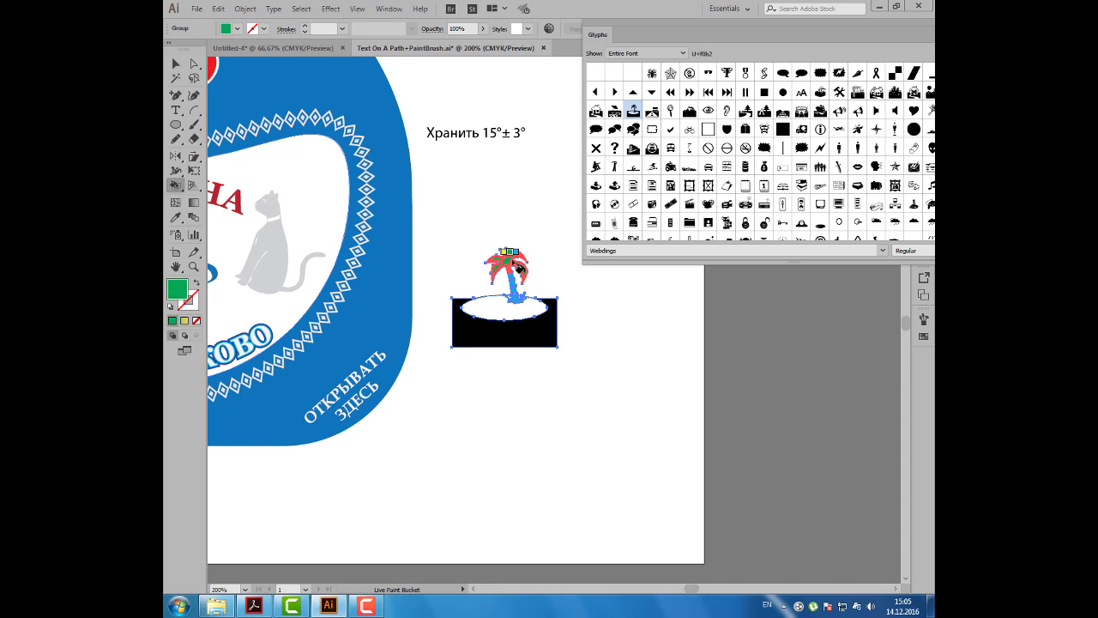
{"action": "left_click", "coordinate": [517, 268]}
{"action": "left_click", "coordinate": [518, 283]}
Step: Fill the water cyan and the island orange, then select the palm-island group
{"action": "key", "text": "Right"}
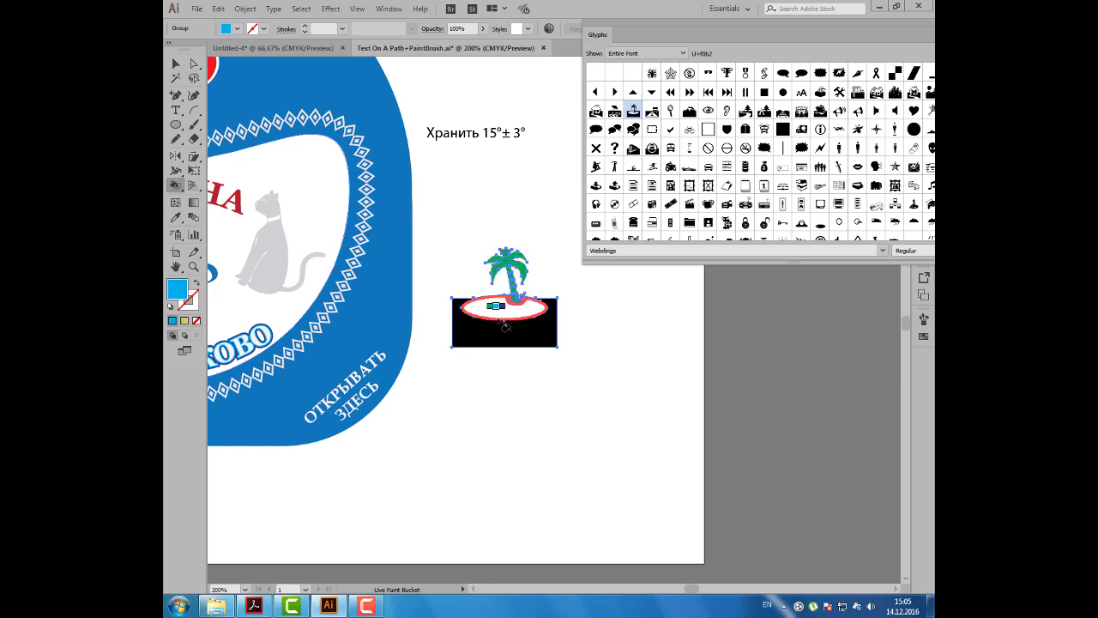
{"action": "left_click", "coordinate": [498, 330]}
{"action": "key", "text": "Right"}
{"action": "key", "text": "Right"}
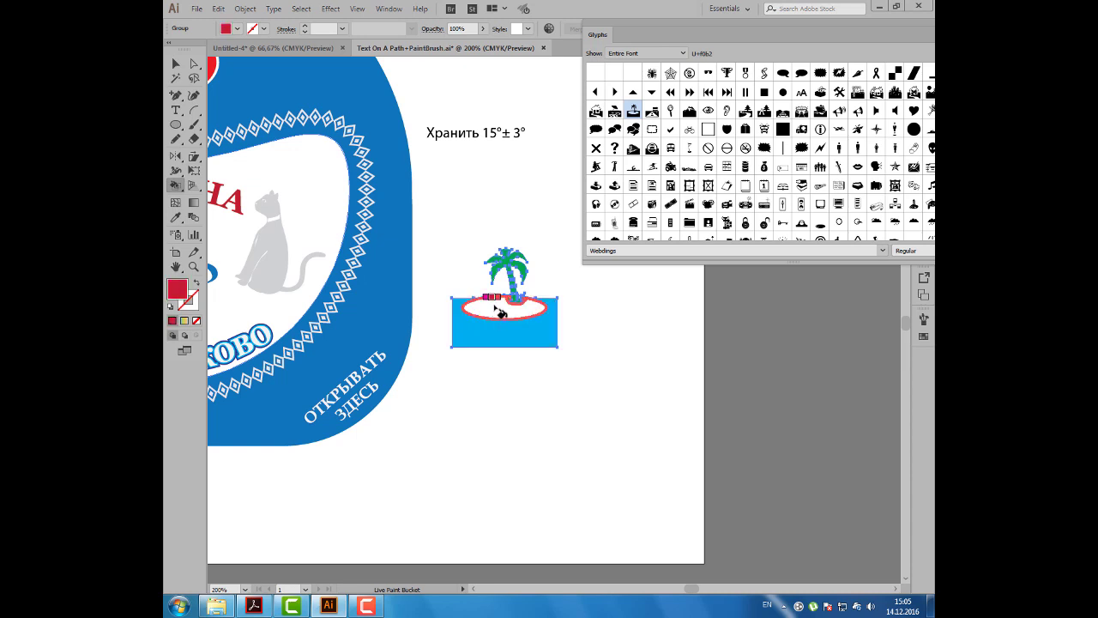
{"action": "key", "text": "Right"}
{"action": "left_click", "coordinate": [501, 314]}
{"action": "left_click", "coordinate": [176, 63]}
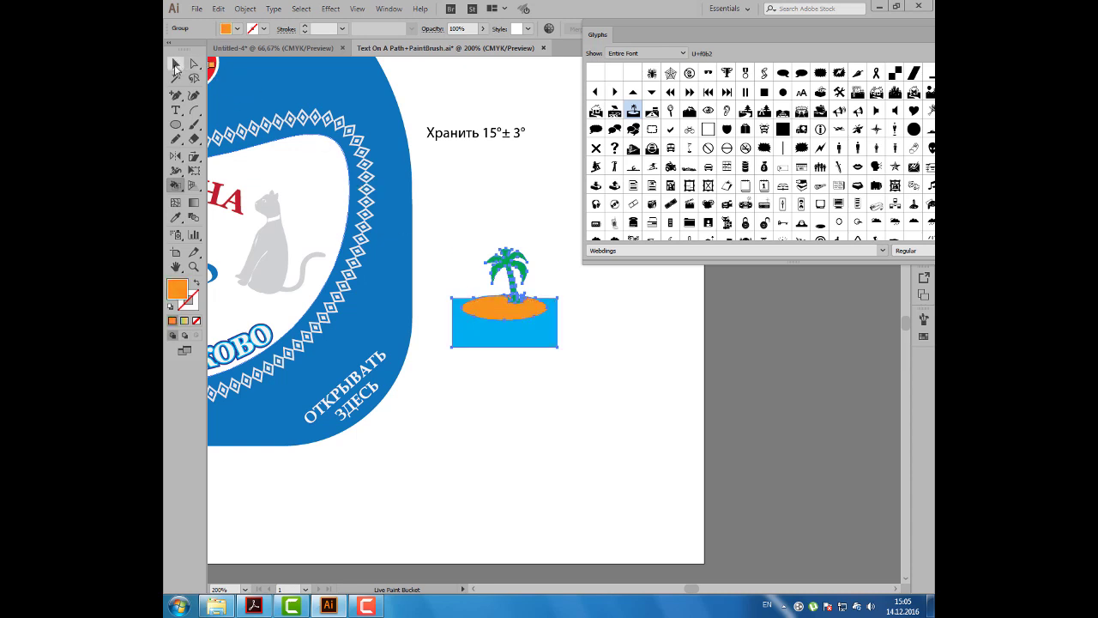
{"action": "left_click", "coordinate": [484, 198]}
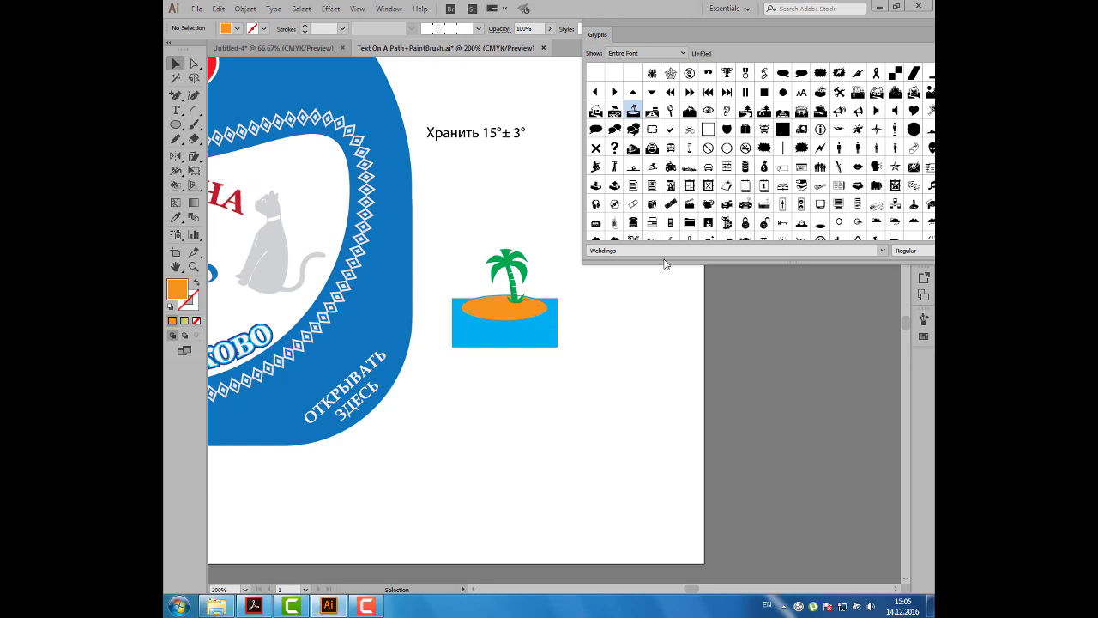
{"action": "left_click", "coordinate": [538, 324]}
{"action": "scroll", "coordinate": [538, 325], "scroll_direction": "down", "scroll_amount": 1}
Step: Nudge the palm-island icon slightly upward
{"action": "scroll", "coordinate": [538, 324], "scroll_direction": "down", "scroll_amount": 1}
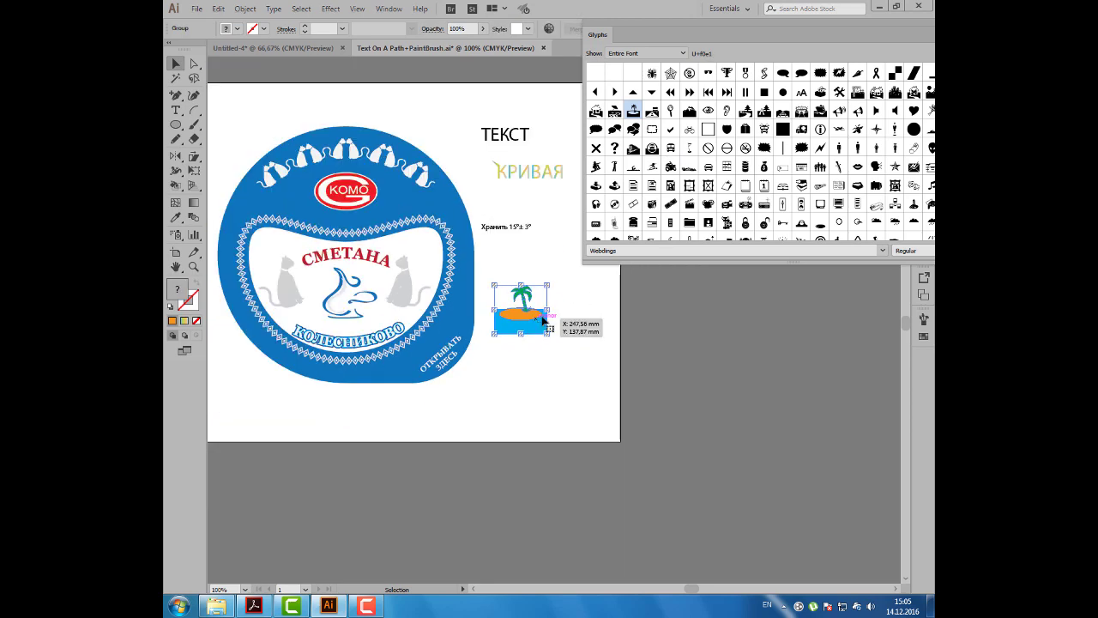
{"action": "left_click", "coordinate": [538, 269]}
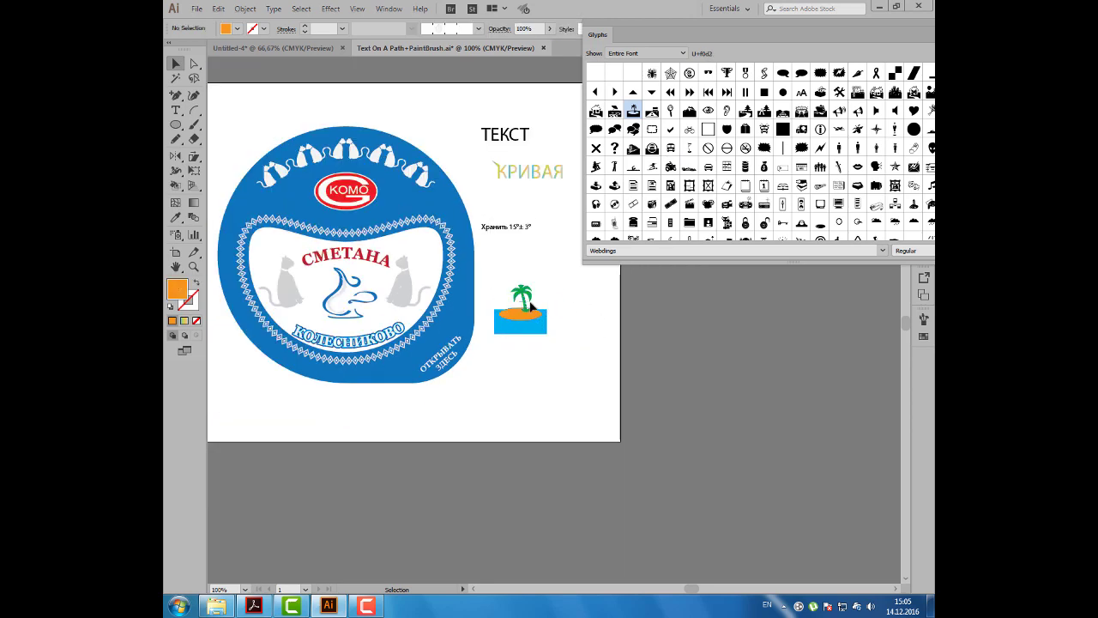
{"action": "left_click", "coordinate": [529, 296]}
{"action": "left_click", "coordinate": [515, 302]}
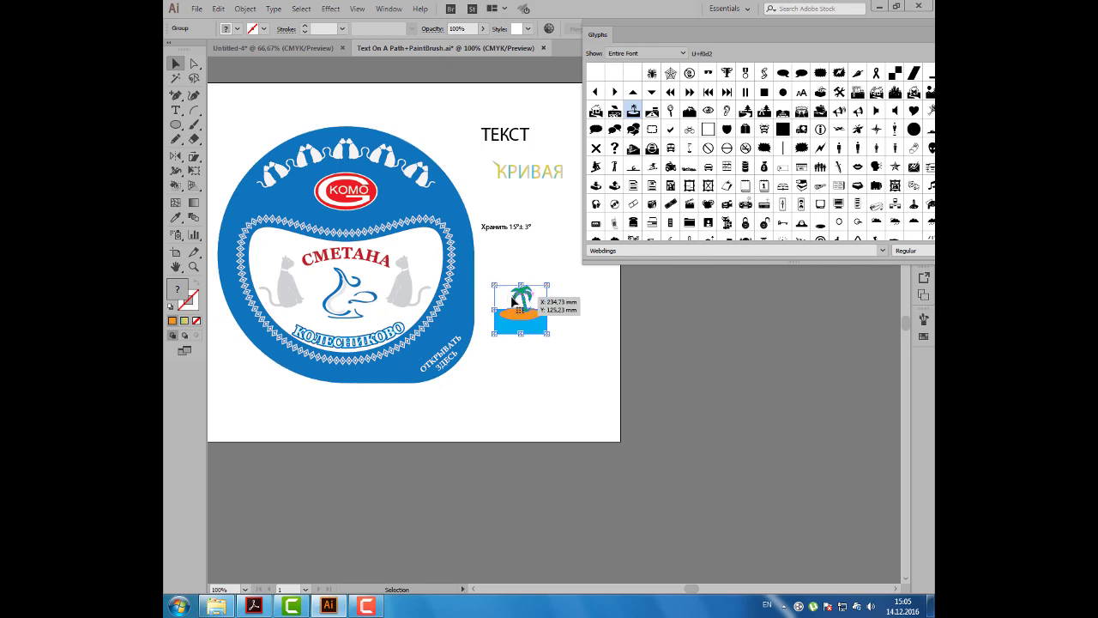
{"action": "left_click_drag", "start_coordinate": [511, 303], "coordinate": [512, 286]}
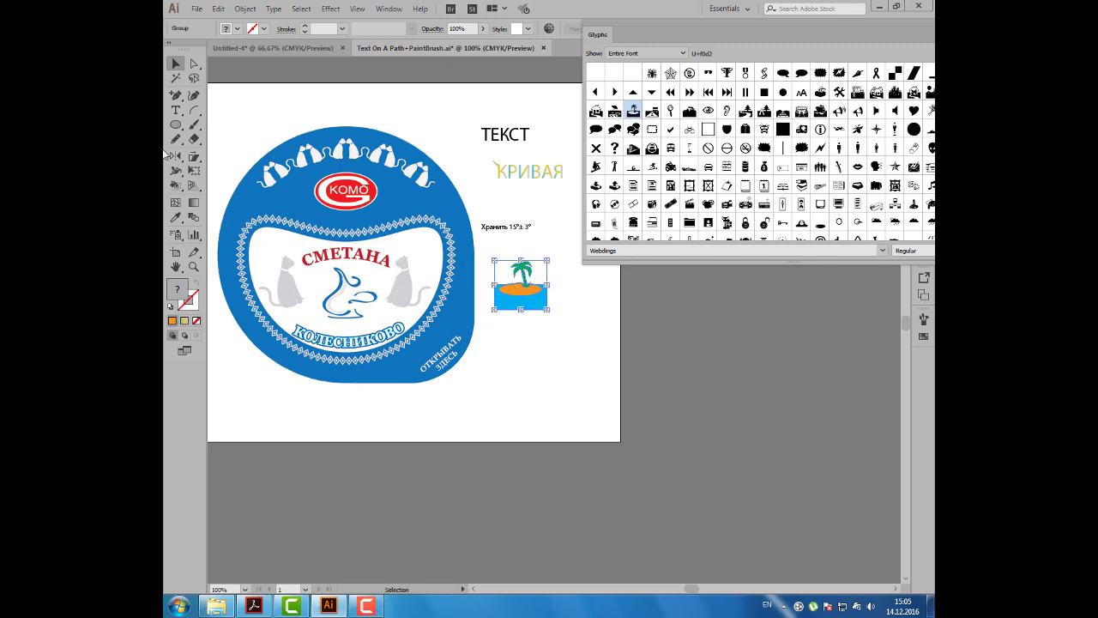
Step: Add an 'Обычный текст!' line below the icon and scale it up to 30.32 pt
{"action": "left_click", "coordinate": [176, 112]}
{"action": "left_click", "coordinate": [493, 400]}
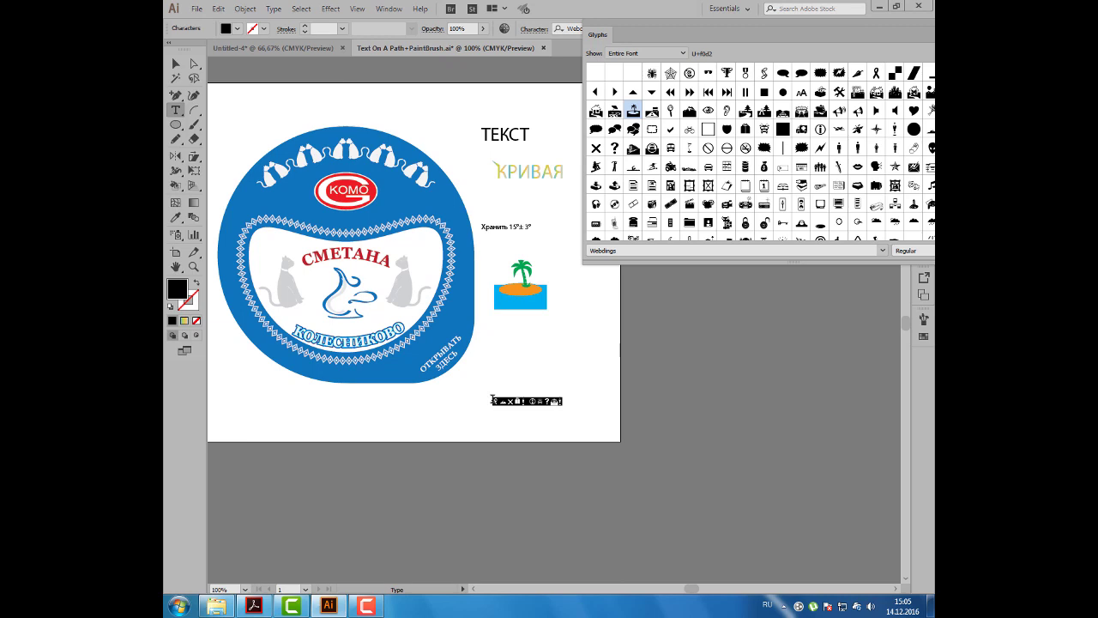
{"action": "key", "text": "ctrl+z"}
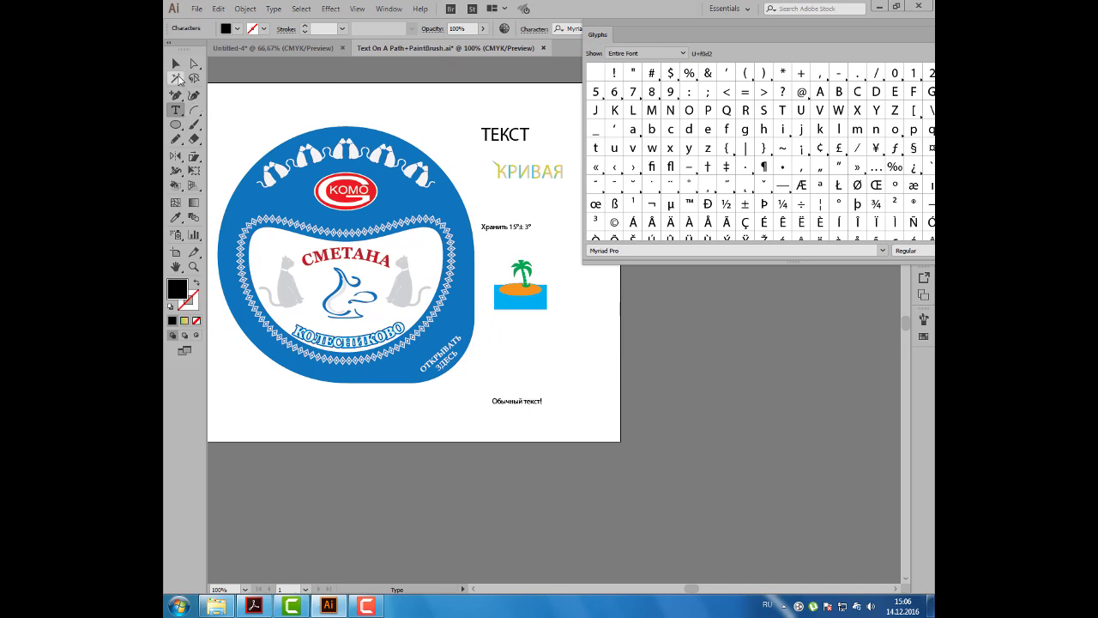
{"action": "left_click", "coordinate": [174, 64]}
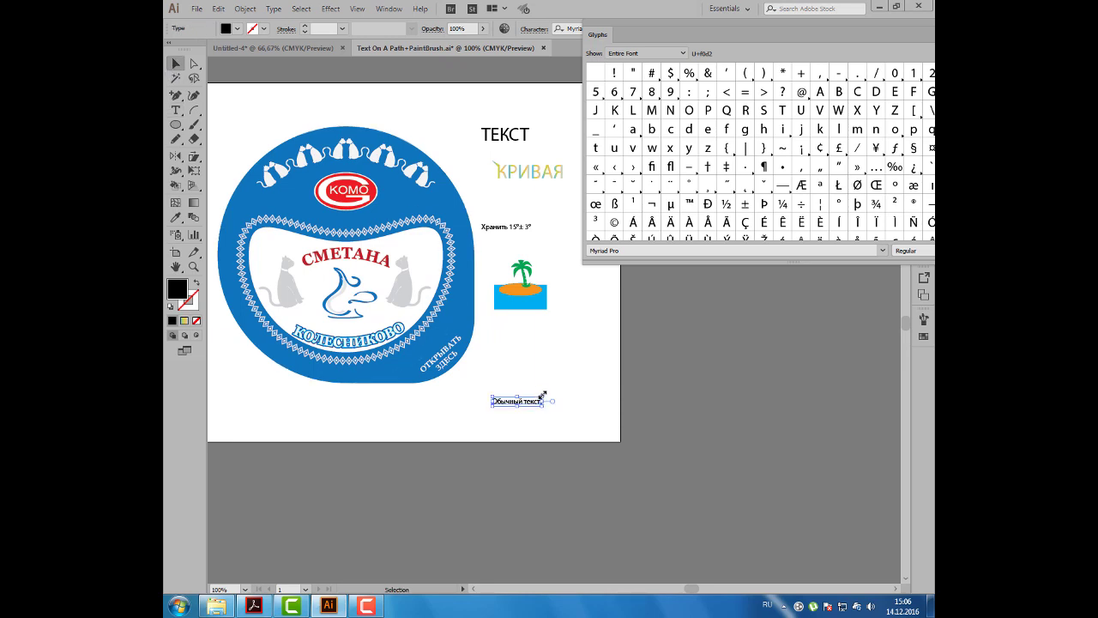
{"action": "mouse_move", "coordinate": [543, 396]}
{"action": "left_mouse_down"}
{"action": "mouse_move", "coordinate": [587, 368]}
{"action": "mouse_move", "coordinate": [518, 406]}
{"action": "mouse_move", "coordinate": [600, 387]}
{"action": "mouse_move", "coordinate": [536, 403]}
{"action": "left_mouse_up"}
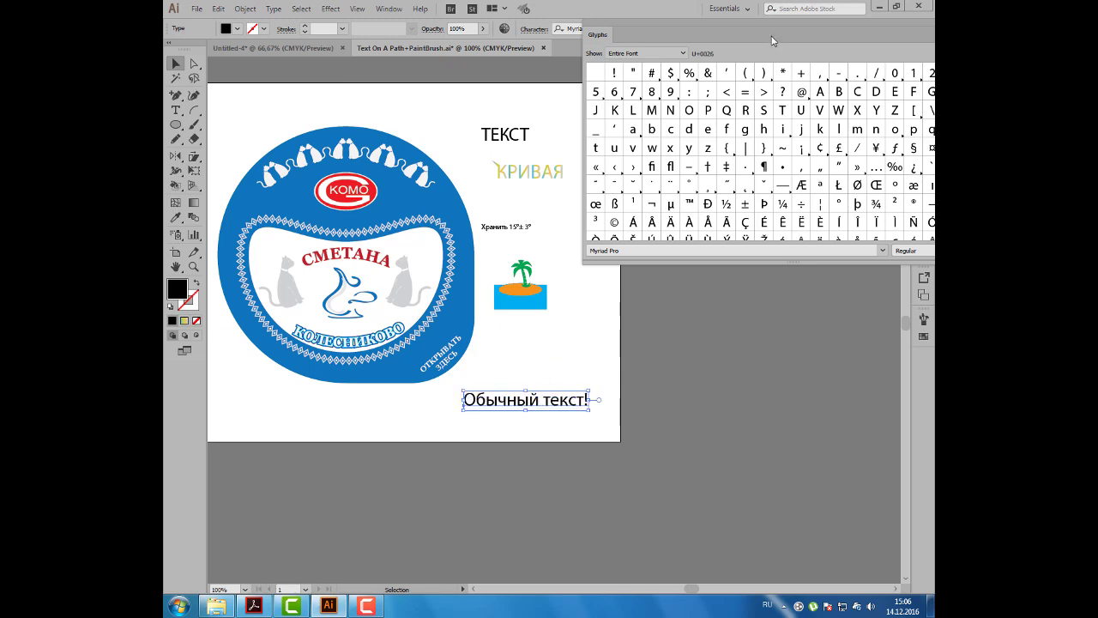
{"action": "left_click_drag", "start_coordinate": [772, 38], "coordinate": [694, 46]}
{"action": "left_click_drag", "start_coordinate": [897, 47], "coordinate": [930, 43]}
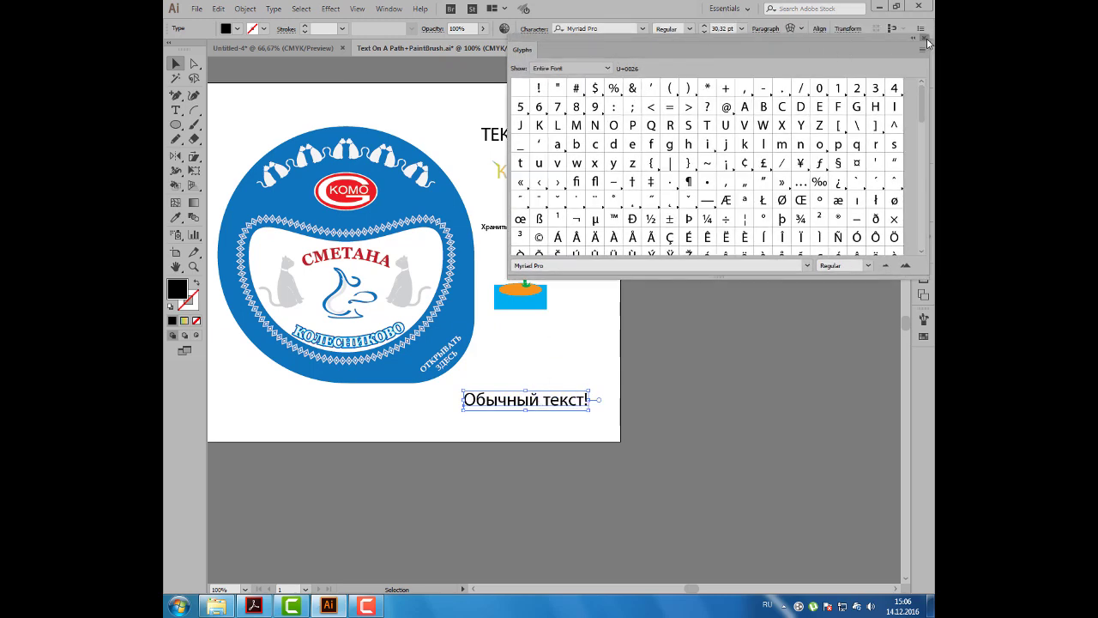
Step: Apply UPPERCASE, lowercase, Title Case, then Sentence case to 'Обычный текст!'
{"action": "left_click", "coordinate": [923, 37]}
{"action": "left_click", "coordinate": [274, 9]}
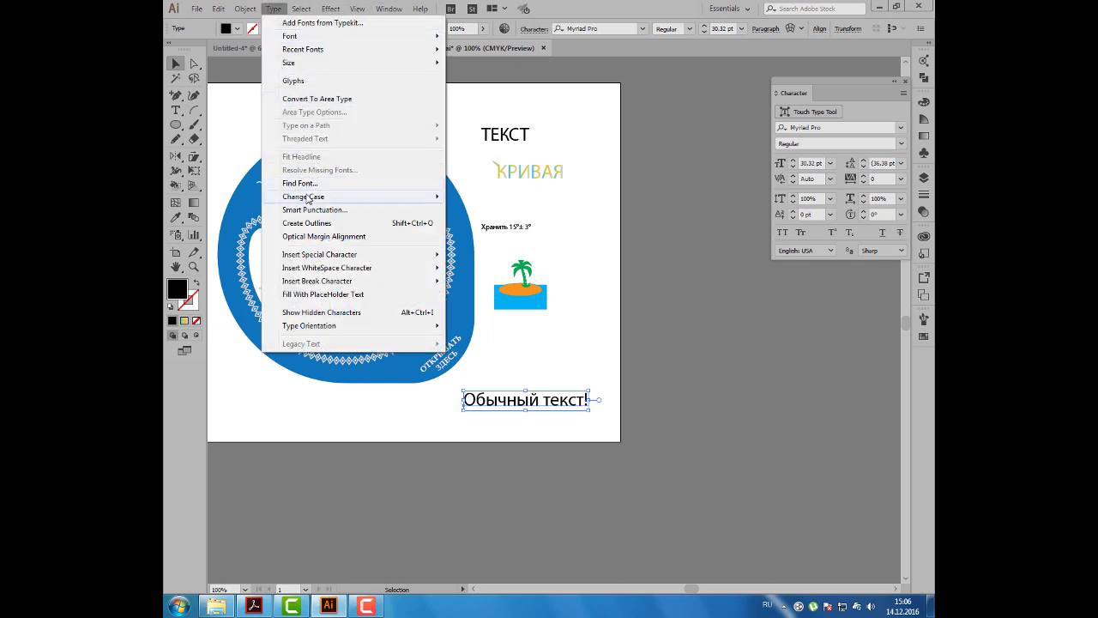
{"action": "mouse_move", "coordinate": [304, 196]}
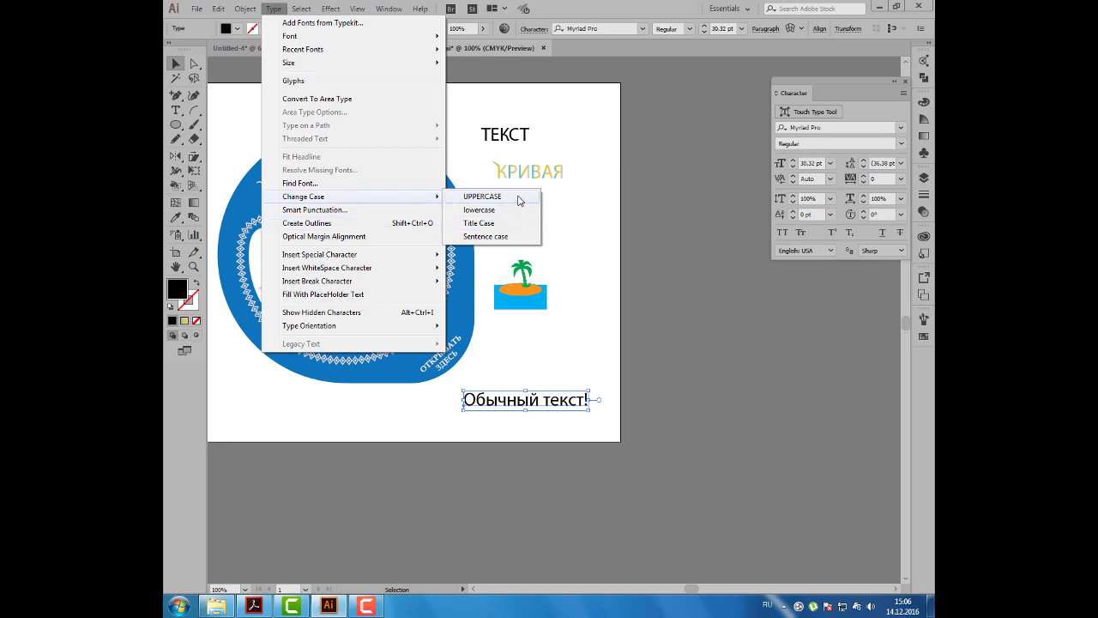
{"action": "left_click", "coordinate": [483, 196]}
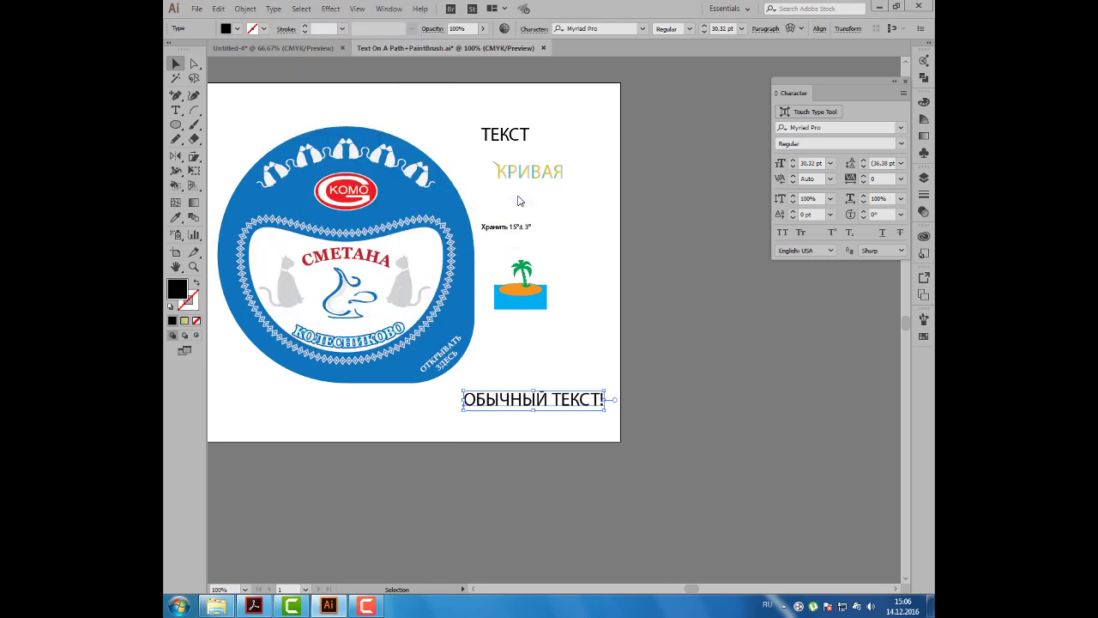
{"action": "left_click", "coordinate": [248, 10]}
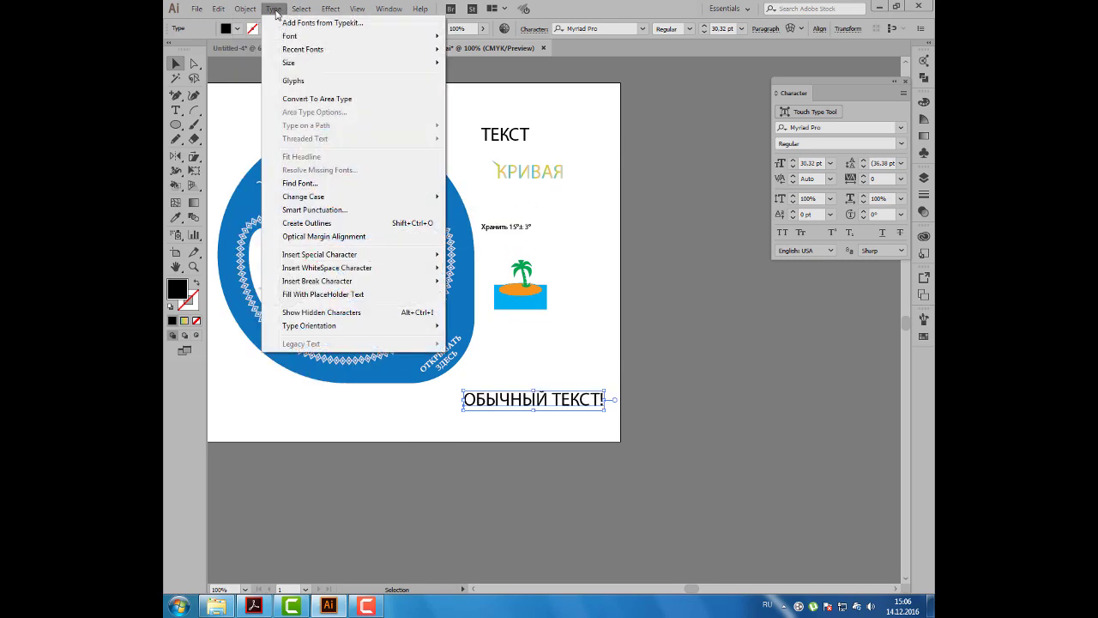
{"action": "left_click", "coordinate": [478, 211]}
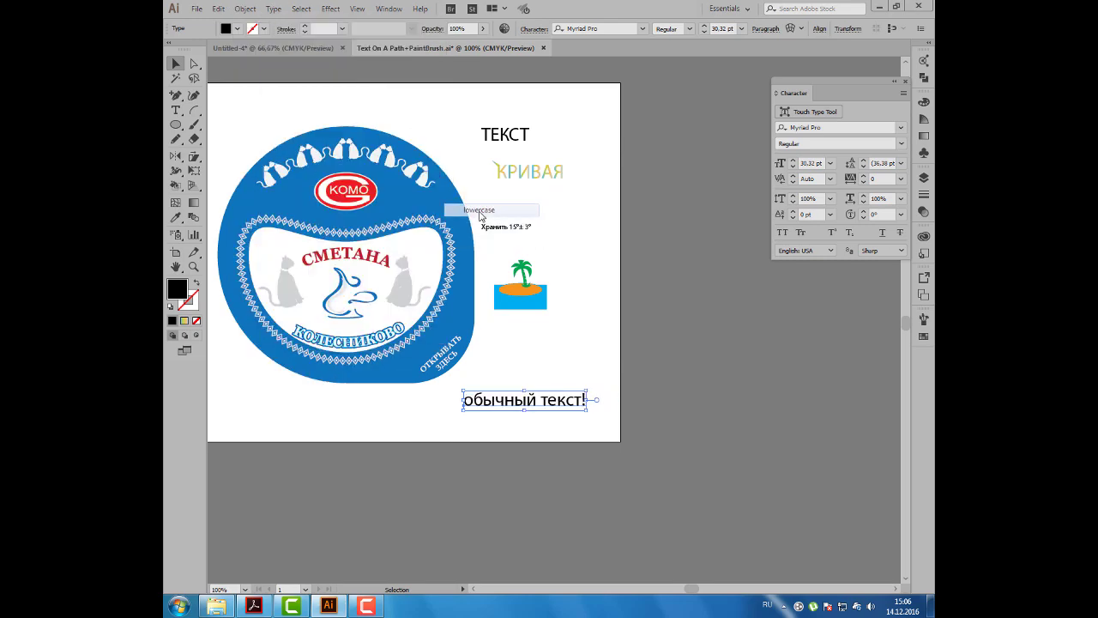
{"action": "left_click", "coordinate": [269, 10]}
{"action": "mouse_move", "coordinate": [304, 197]}
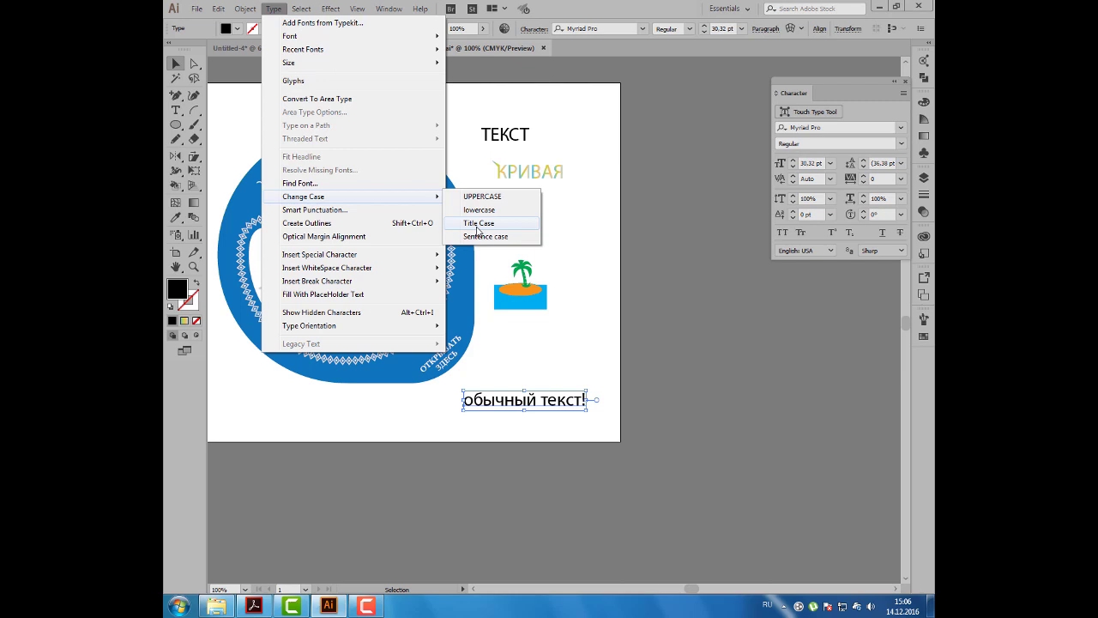
{"action": "left_click", "coordinate": [478, 225]}
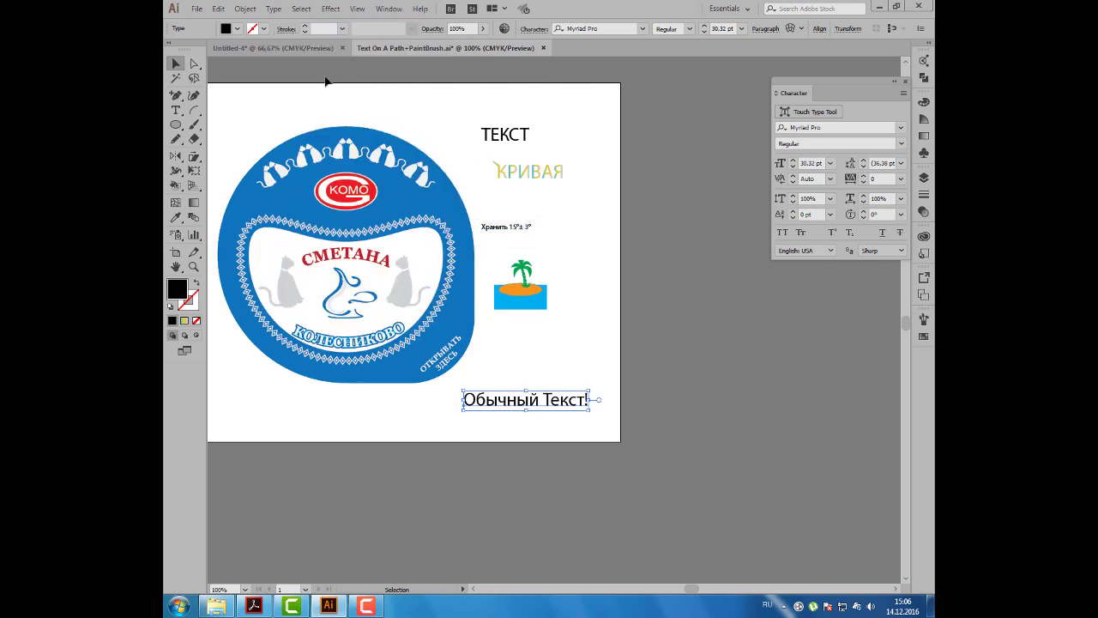
{"action": "left_click", "coordinate": [275, 10]}
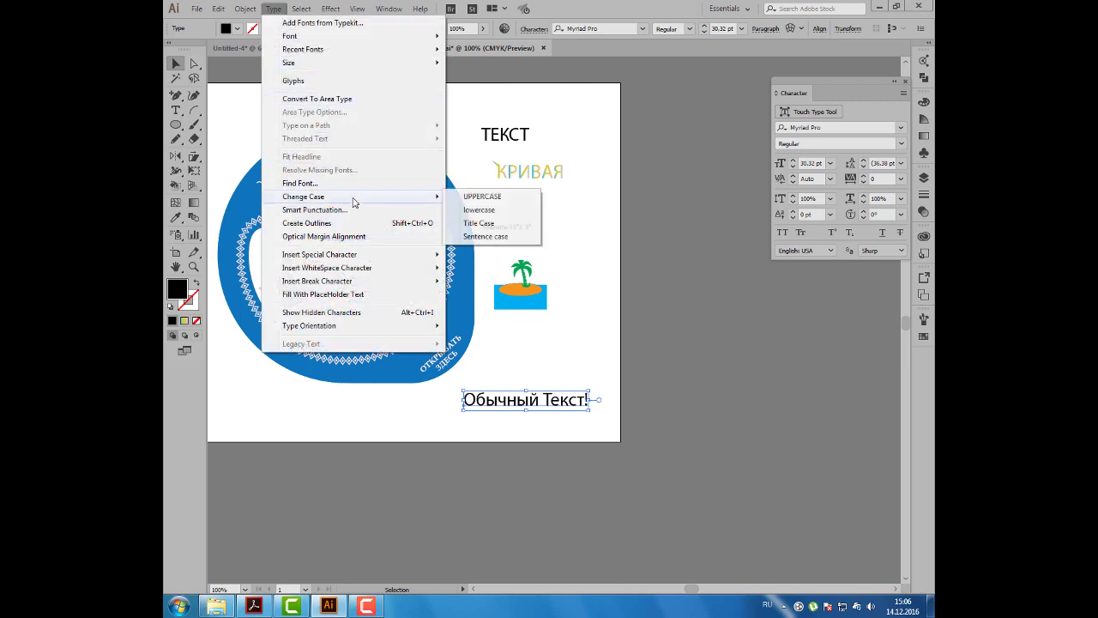
{"action": "mouse_move", "coordinate": [304, 197]}
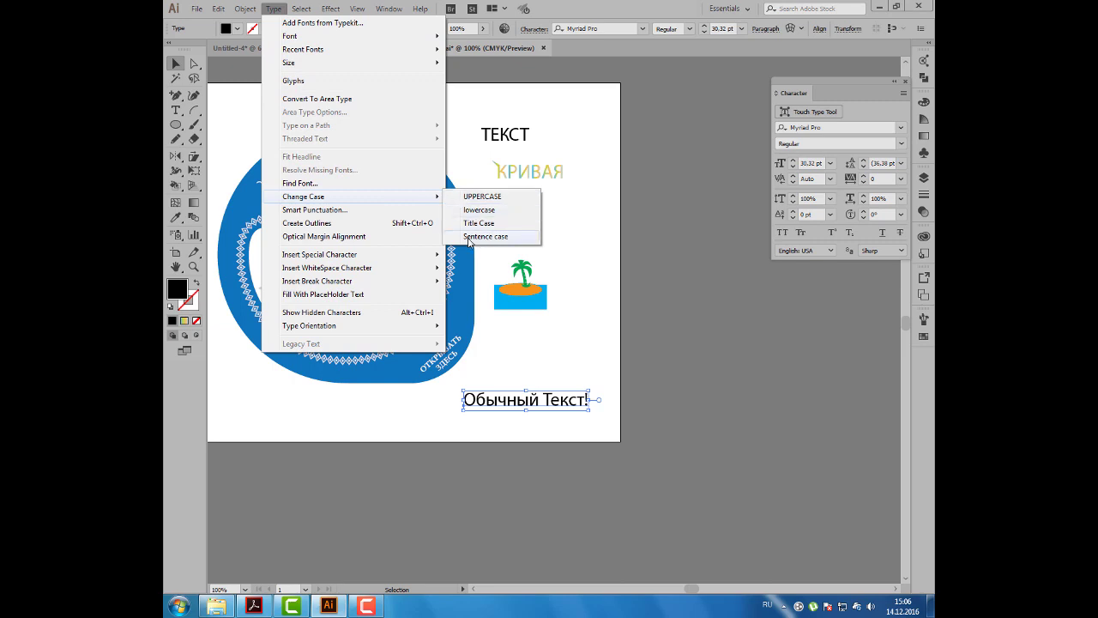
{"action": "left_click", "coordinate": [468, 236]}
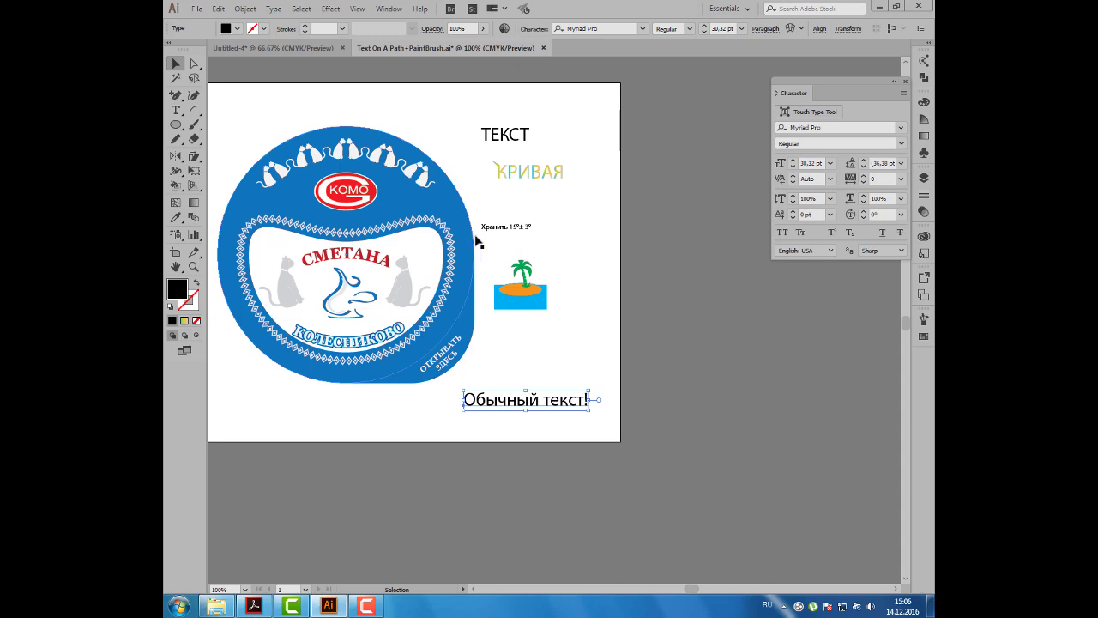
{"action": "scroll", "coordinate": [554, 412], "scroll_direction": "up", "scroll_amount": 1}
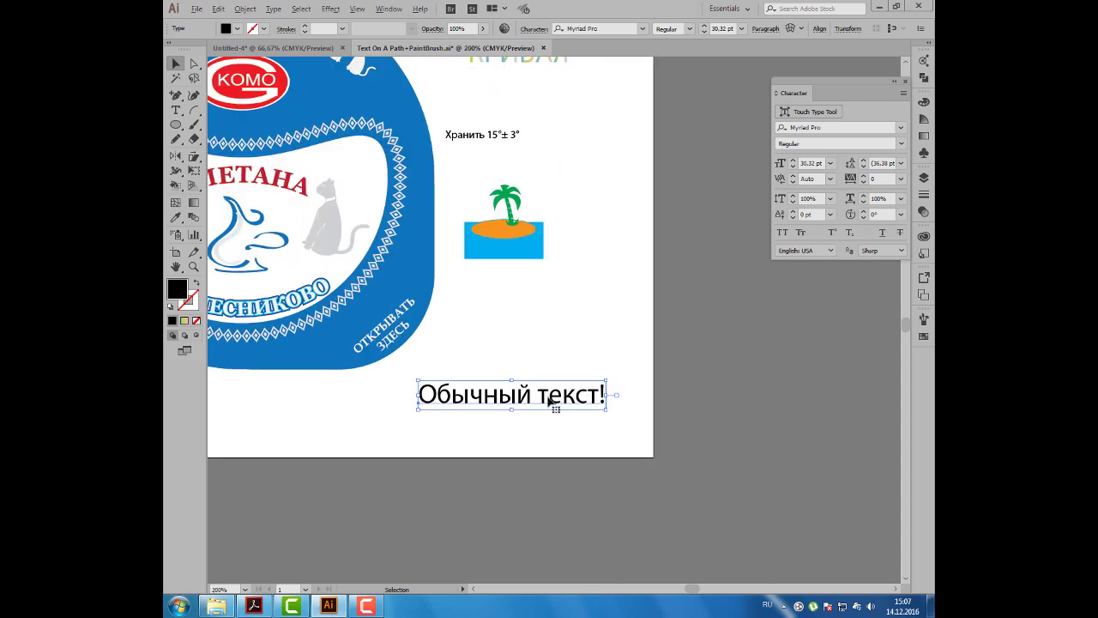
Step: Add a line reading 'Adobe' beneath 'Обычный текст!' in the same text frame
{"action": "scroll", "coordinate": [553, 410], "scroll_direction": "up", "scroll_amount": 1}
{"action": "double_click", "coordinate": [536, 393]}
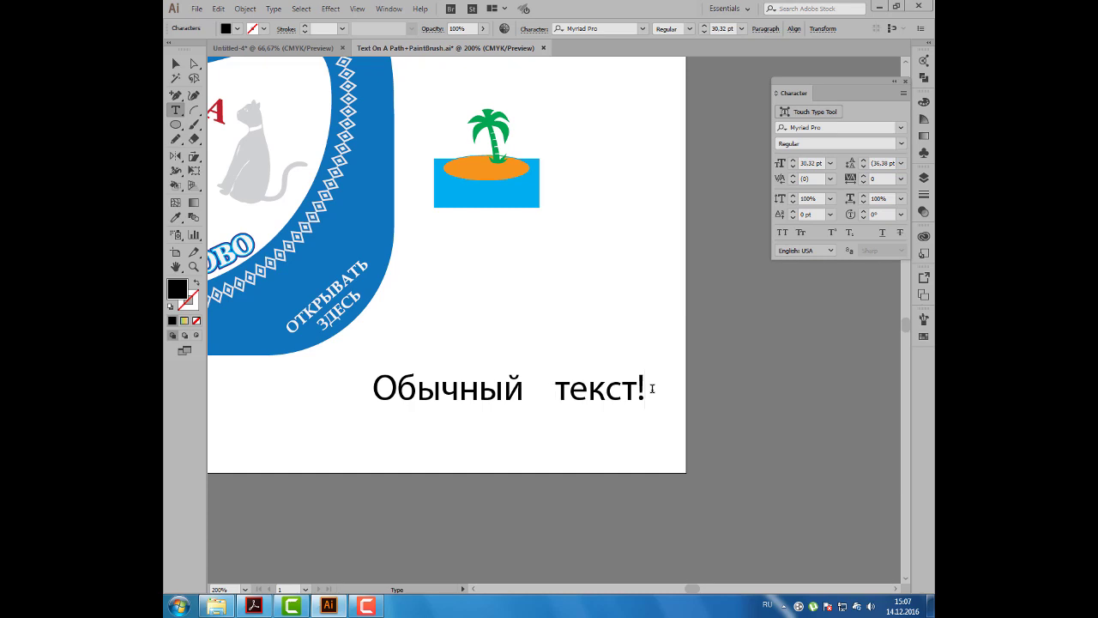
{"action": "key", "text": "Return"}
{"action": "key", "text": "alt+shift"}
{"action": "type", "text": "Adobe"}
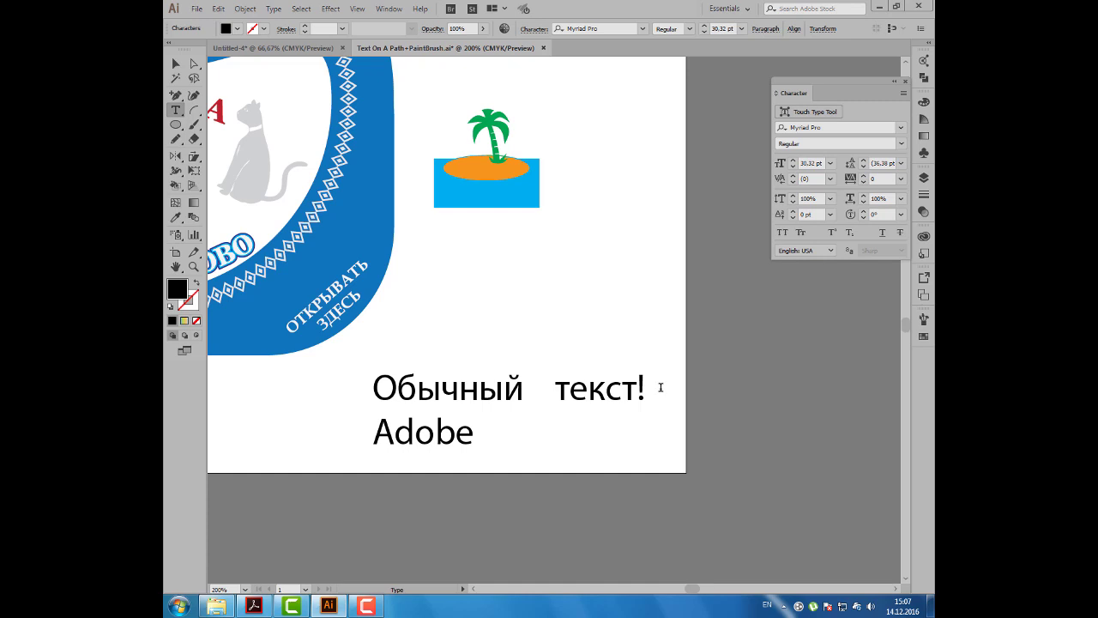
{"action": "key", "text": "Return"}
Step: Move the text block up and to the right
{"action": "left_click", "coordinate": [176, 65]}
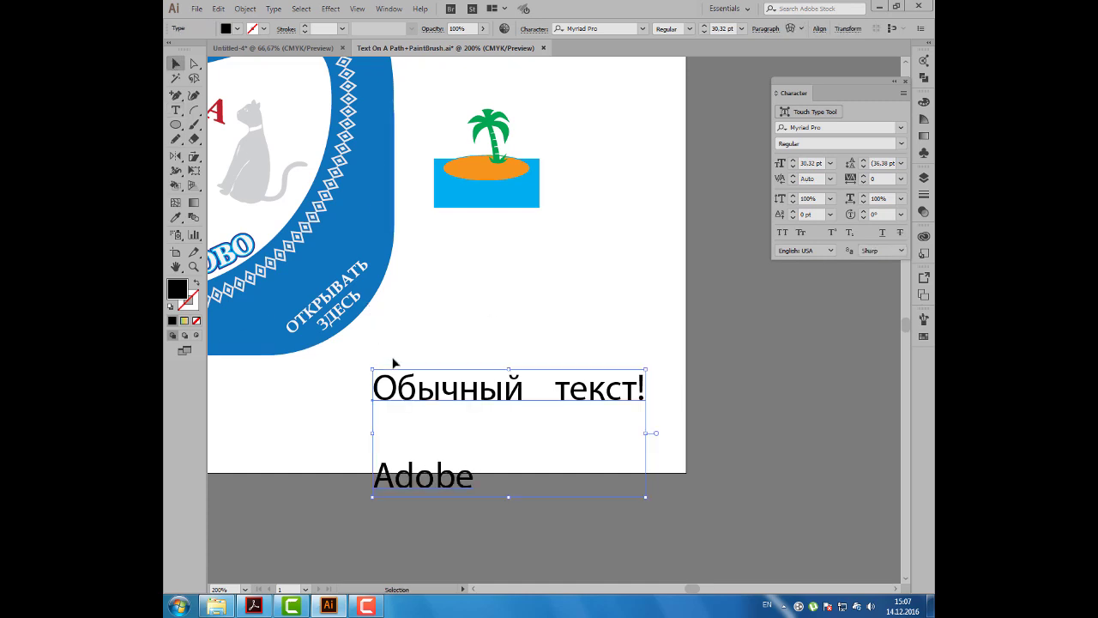
{"action": "left_click_drag", "start_coordinate": [410, 386], "coordinate": [436, 297]}
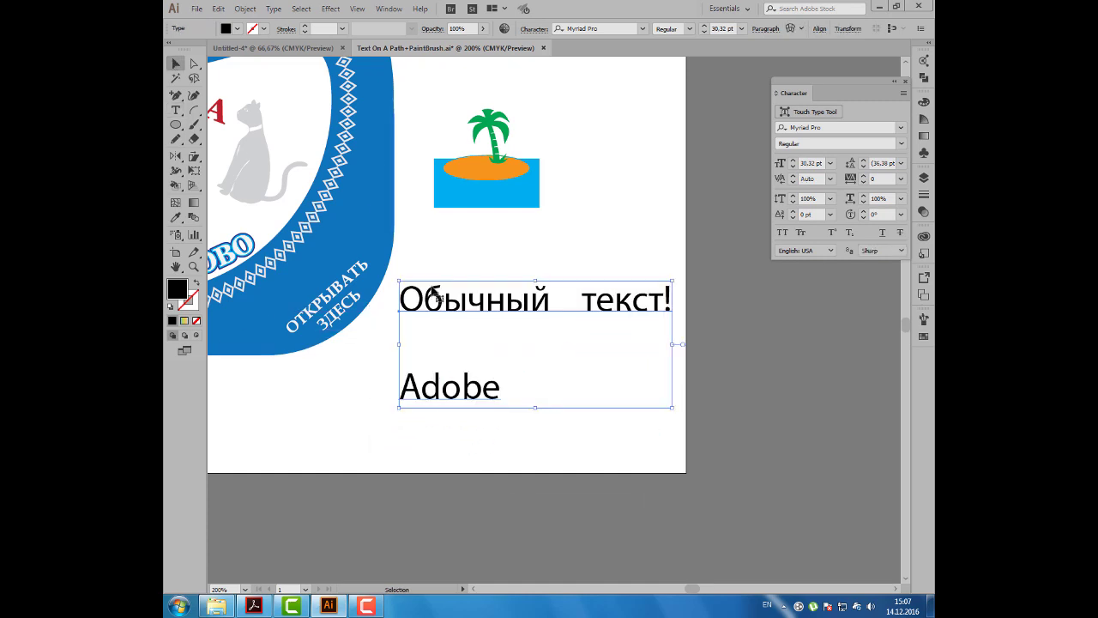
{"action": "left_click", "coordinate": [274, 10]}
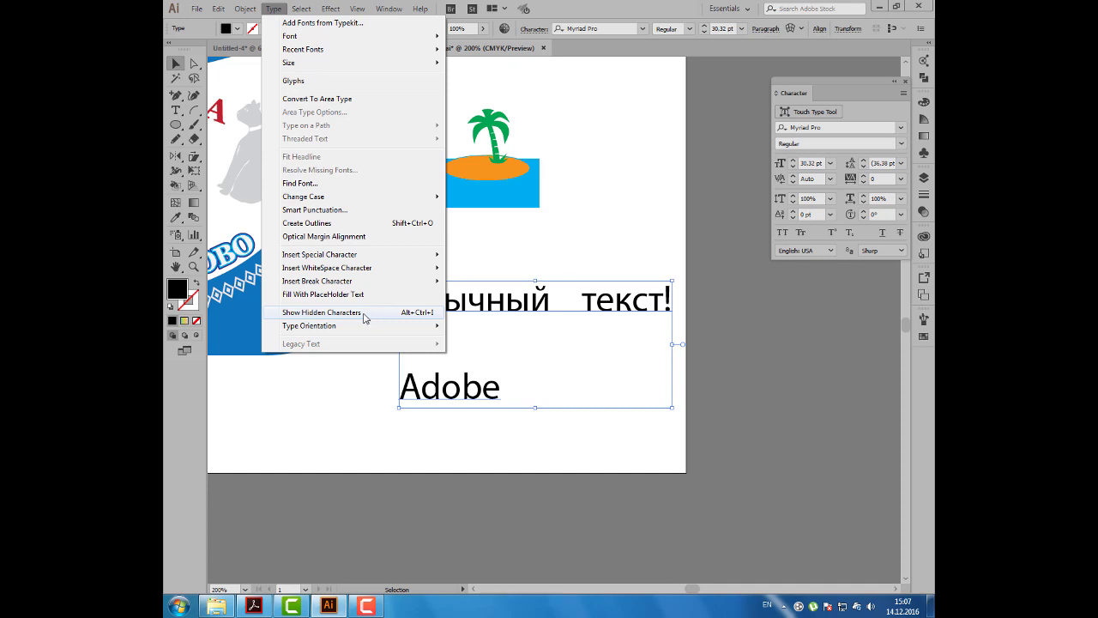
Step: Show hidden characters and delete the extra spaces and the empty line above 'Adobe'
{"action": "left_click", "coordinate": [364, 313]}
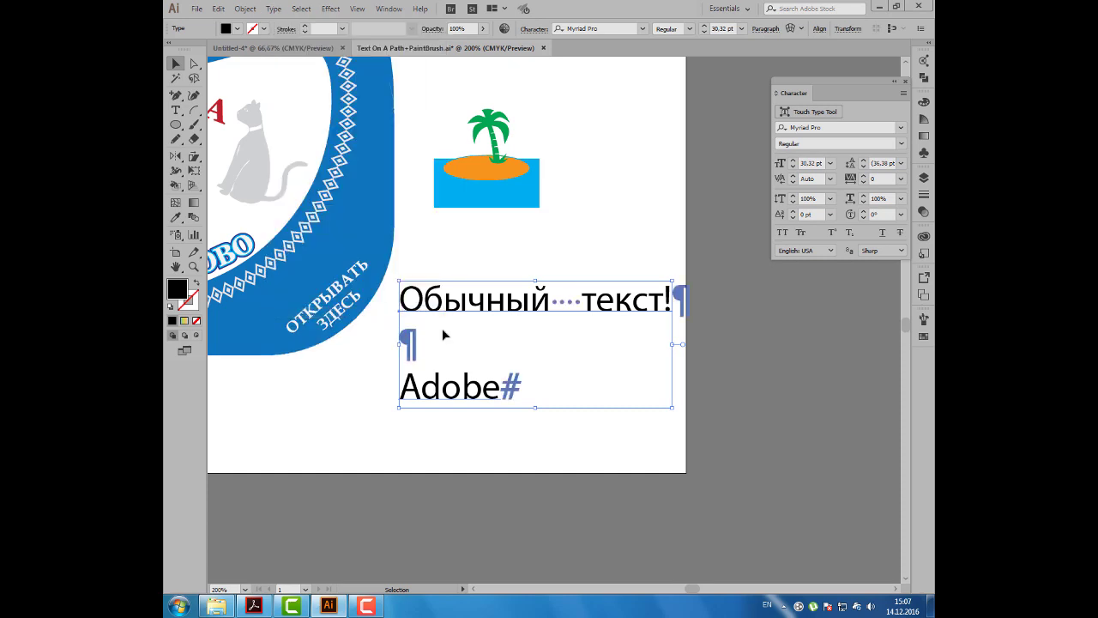
{"action": "double_click", "coordinate": [559, 310]}
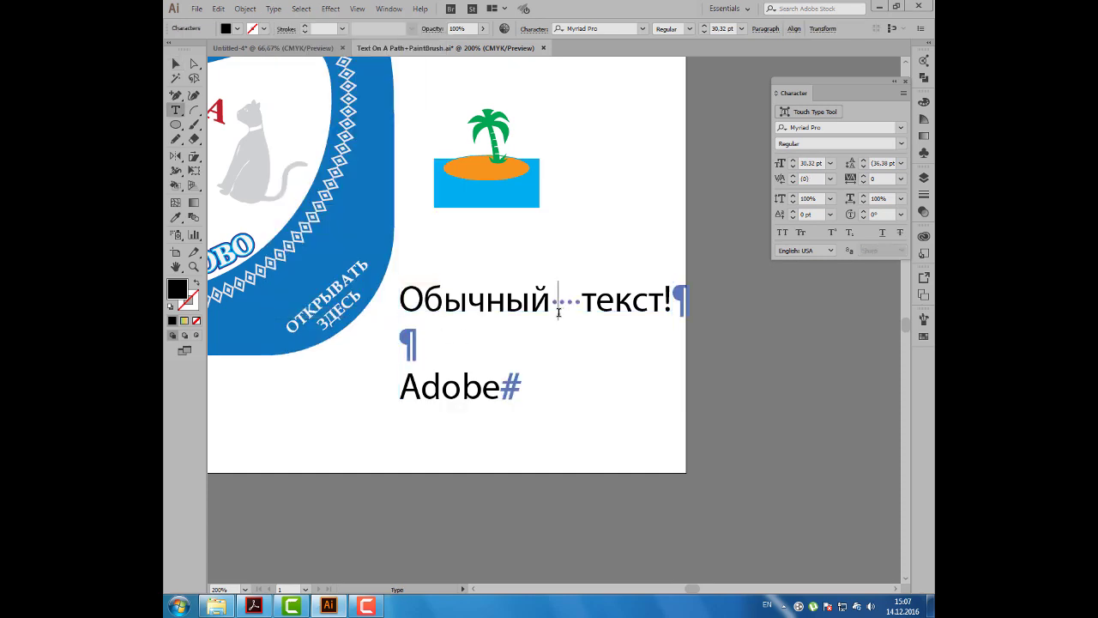
{"action": "key", "text": "Delete"}
{"action": "key", "text": "Delete"}
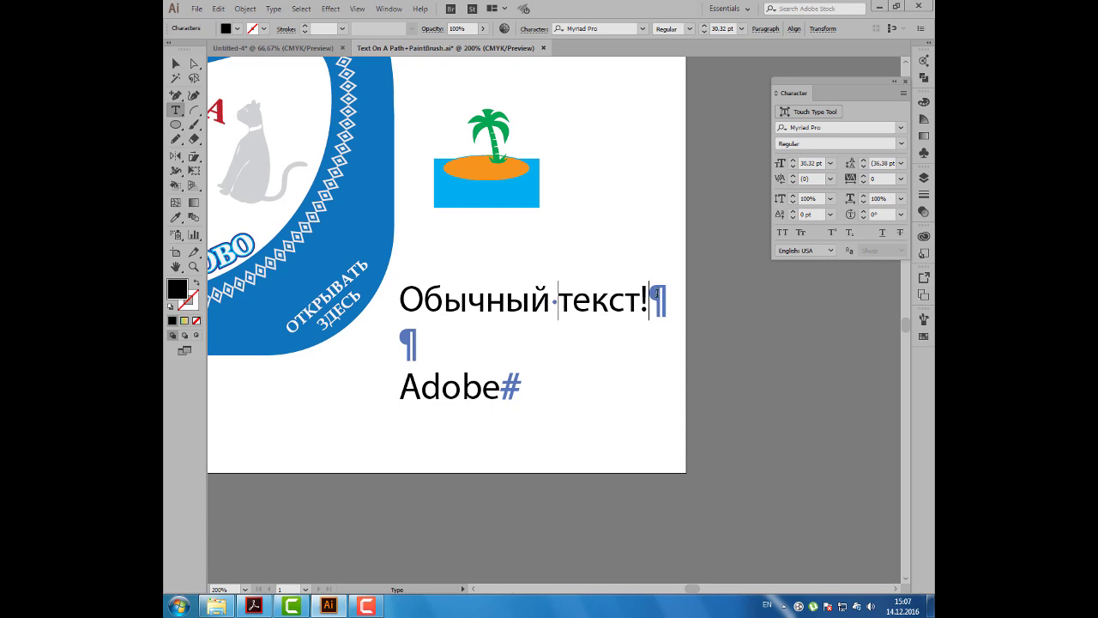
{"action": "key", "text": "Delete"}
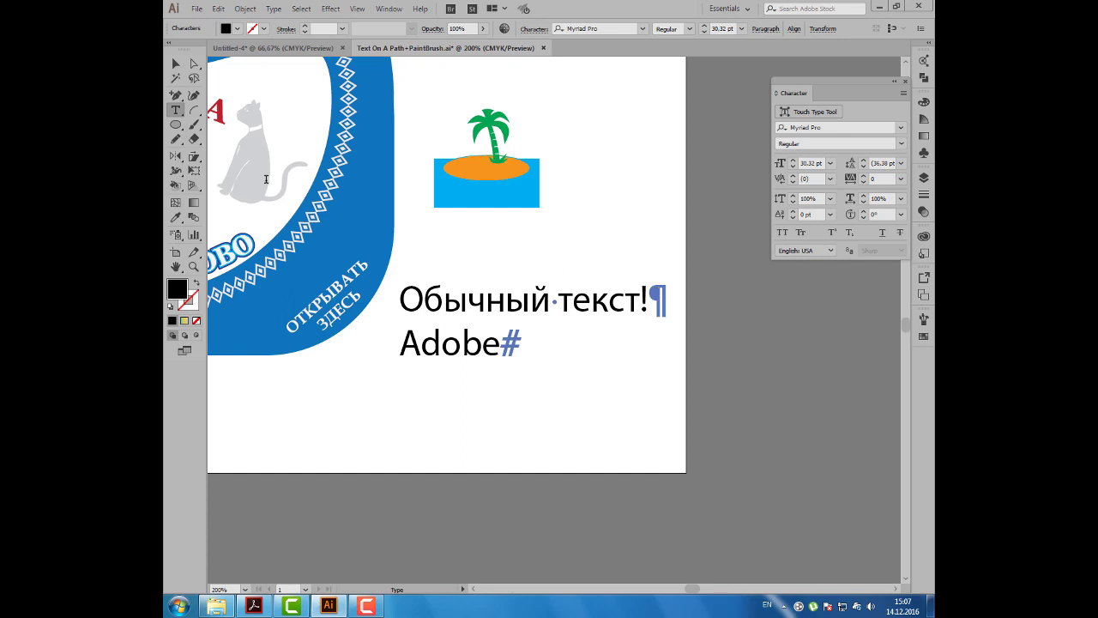
Step: Hide the hidden characters again and pan to view the whole label and text
{"action": "left_click", "coordinate": [176, 63]}
{"action": "left_click", "coordinate": [219, 11]}
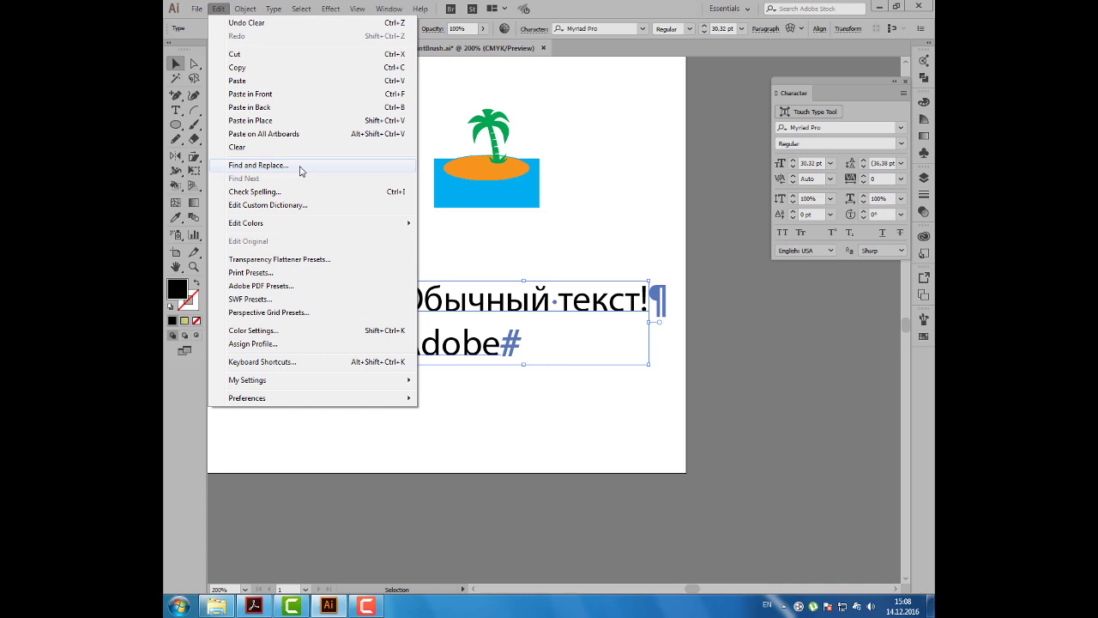
{"action": "key", "text": "Escape"}
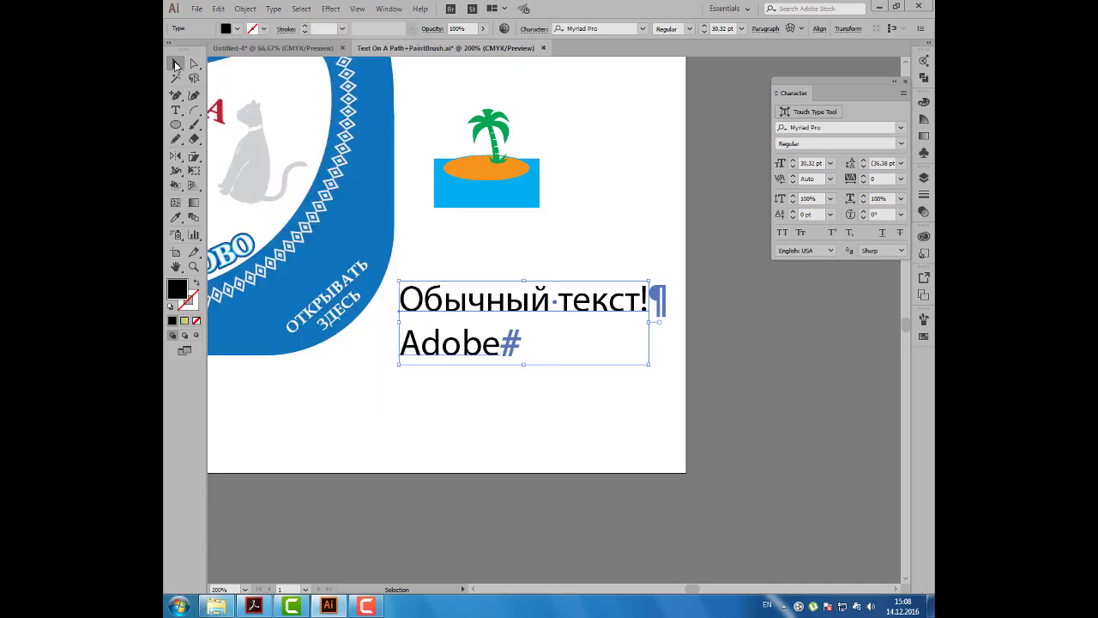
{"action": "left_click", "coordinate": [454, 275]}
{"action": "left_click_drag", "start_coordinate": [470, 302], "coordinate": [473, 295]}
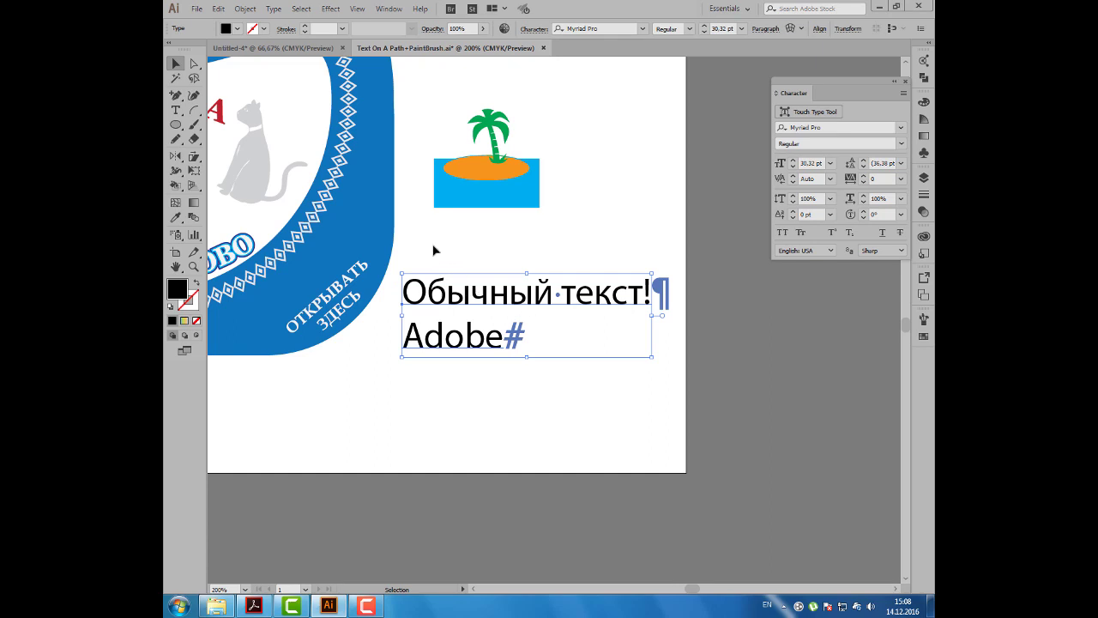
{"action": "left_click", "coordinate": [273, 9]}
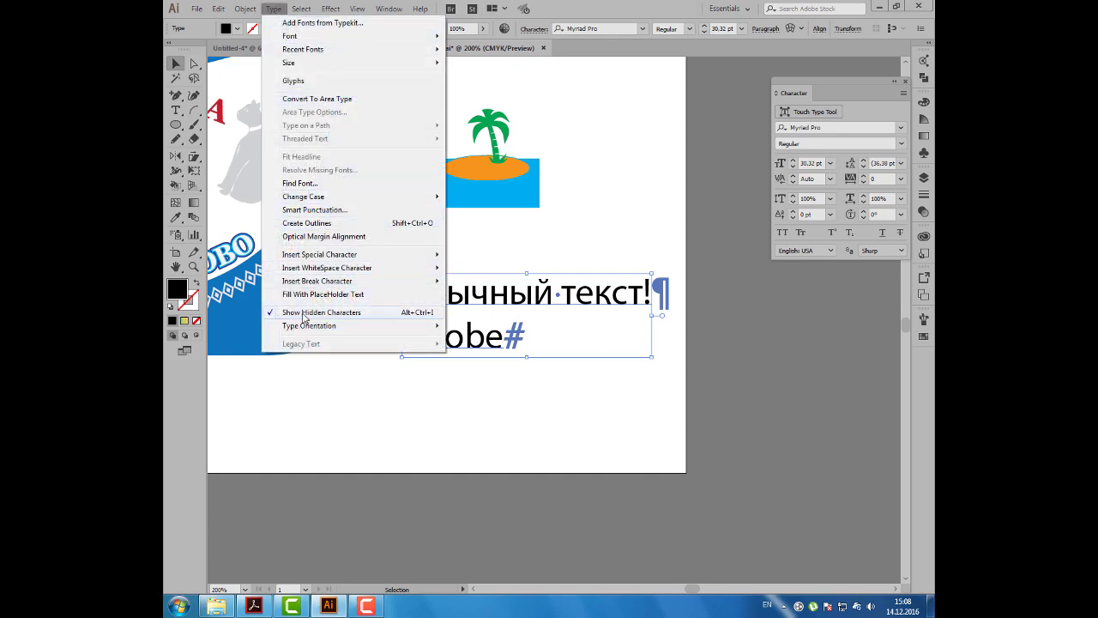
{"action": "left_click", "coordinate": [304, 313]}
{"action": "scroll", "coordinate": [308, 315], "scroll_direction": "down", "scroll_amount": 1}
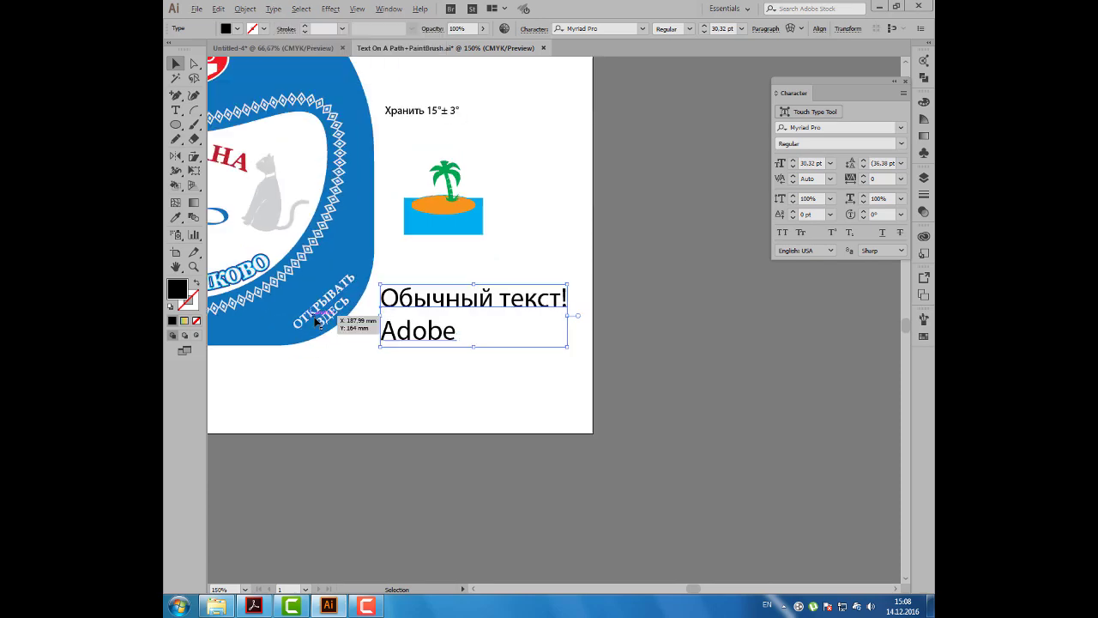
{"action": "mouse_move", "coordinate": [328, 273]}
{"action": "left_mouse_down"}
{"action": "mouse_move", "coordinate": [491, 335]}
{"action": "mouse_move", "coordinate": [565, 407]}
{"action": "left_mouse_up"}
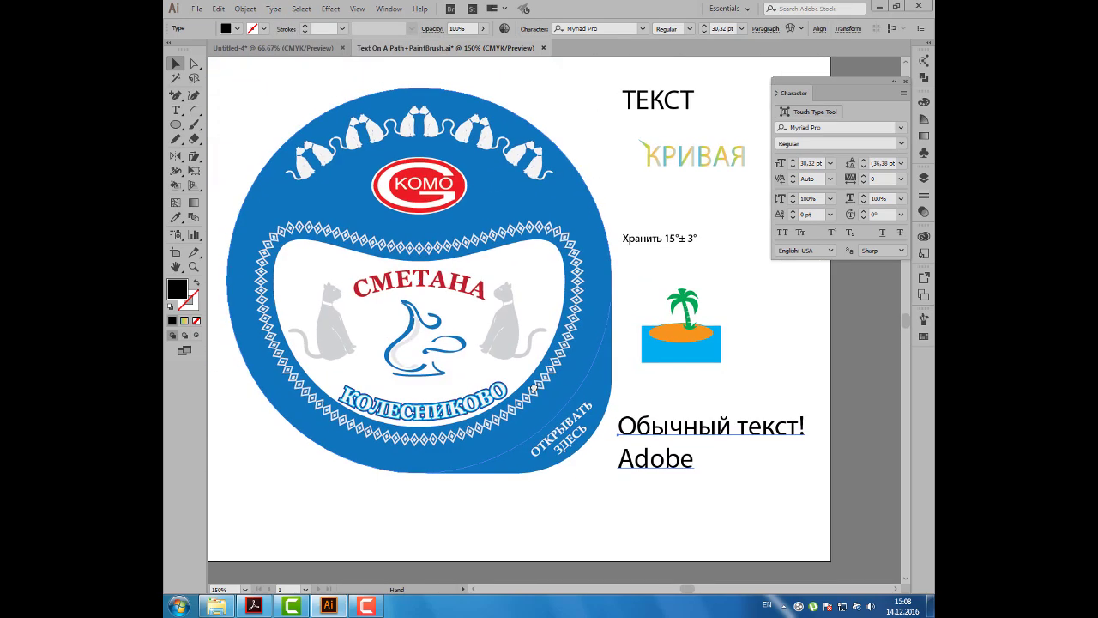